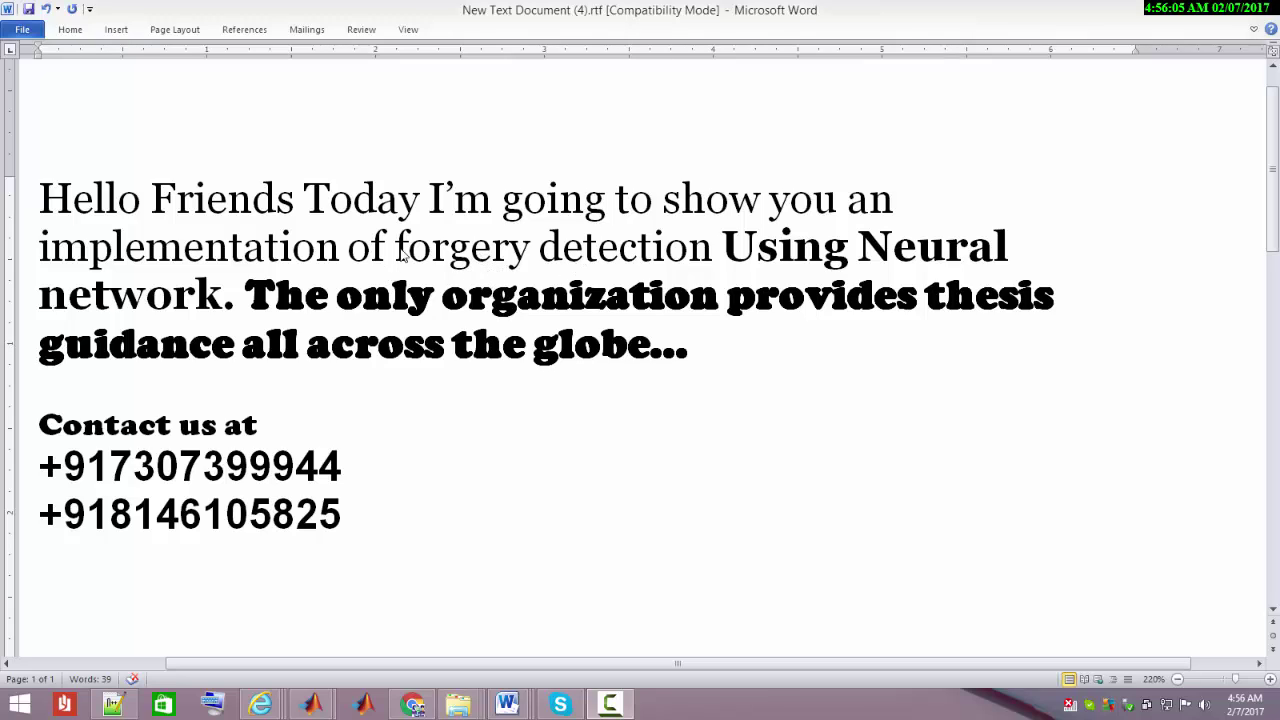
- In Word, highlight the phrase 'forgery detection Using Neural network' and nearby words in the opening paragraph
triple_click(512, 212)
click(493, 247)
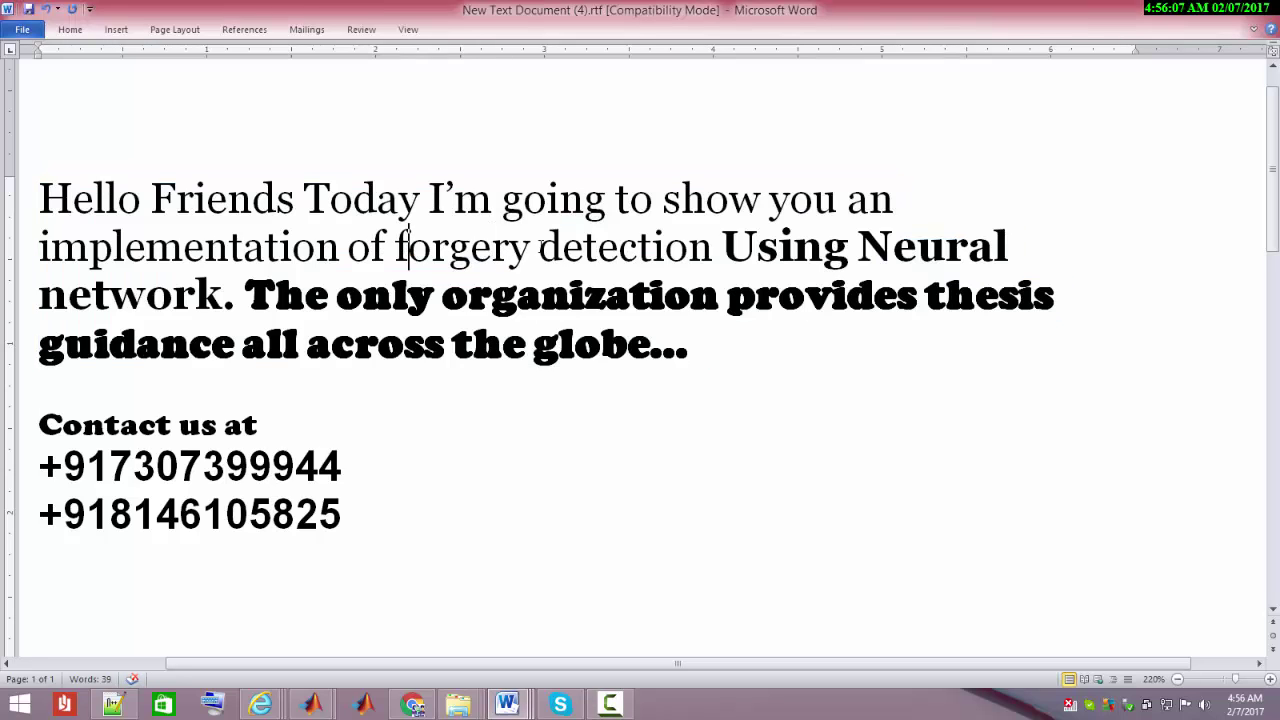
drag(400, 247, 233, 298)
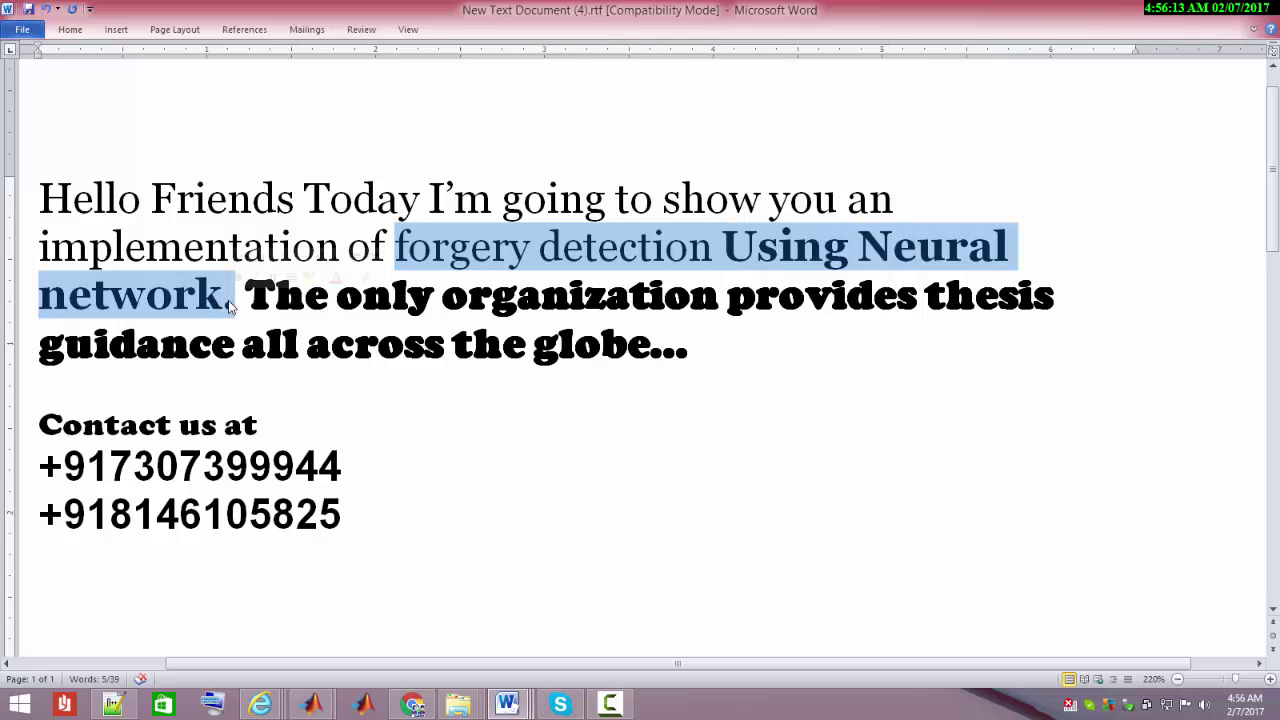
triple_click(252, 355)
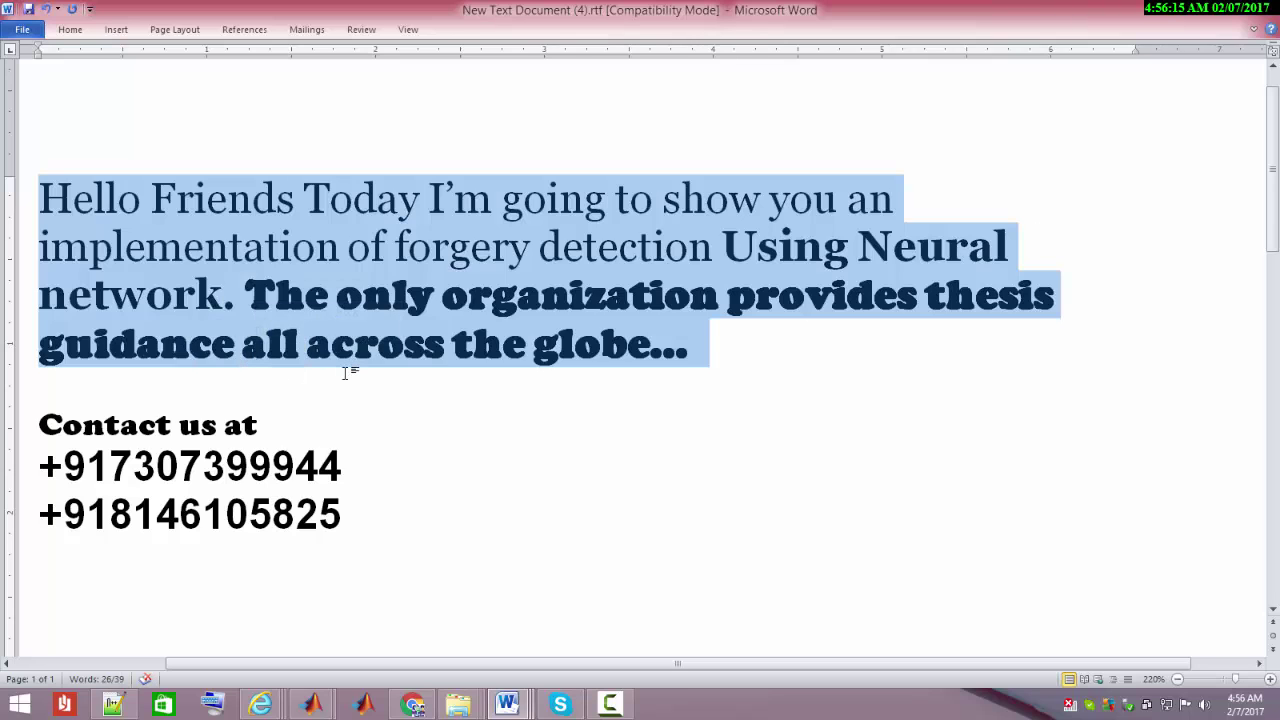
click(345, 372)
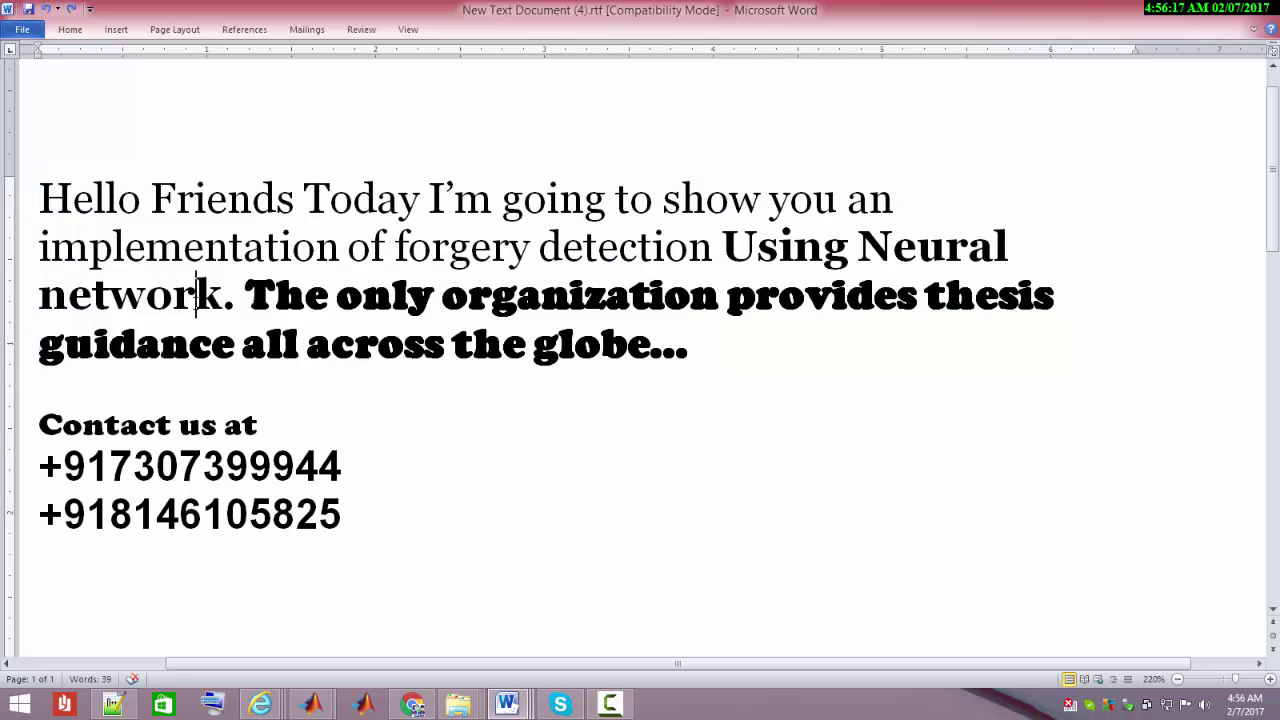
double_click(196, 296)
double_click(310, 343)
click(688, 250)
double_click(688, 250)
click(719, 341)
- Reselect the opening paragraph, its closing paragraph mark, and the phrase 'forgery detection'
triple_click(835, 265)
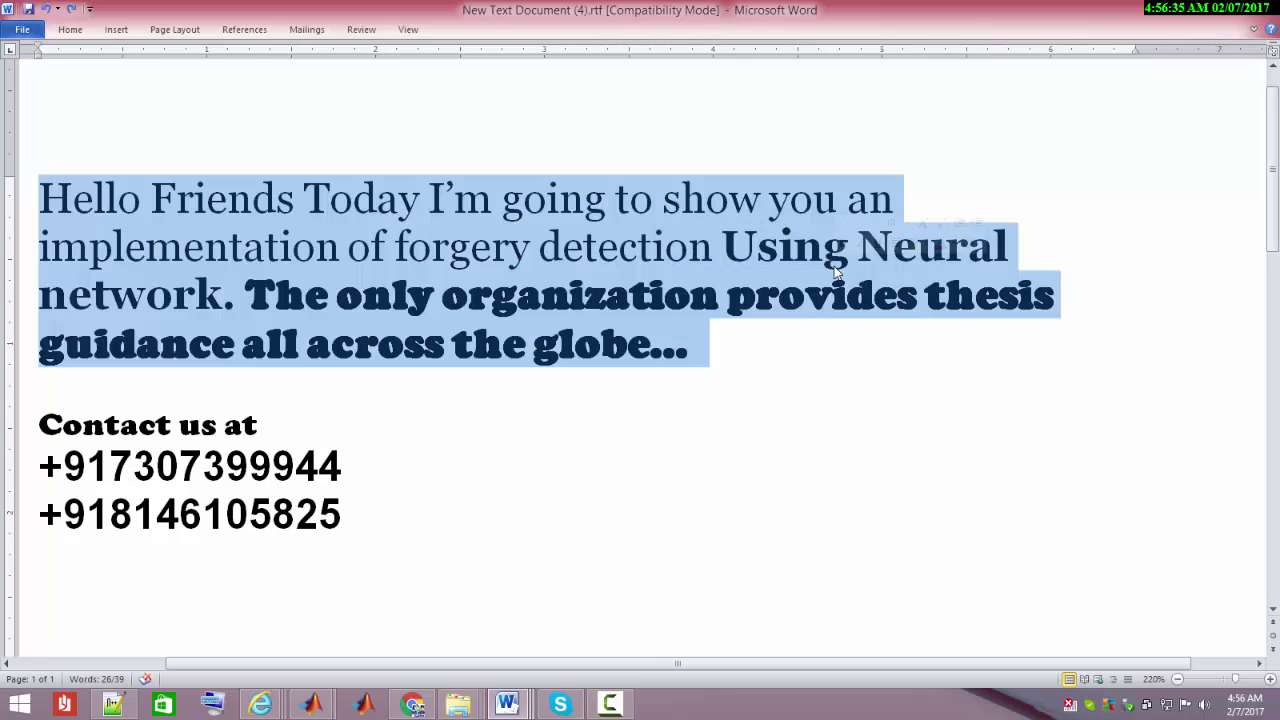
click(810, 333)
key(shift+Right)
click(771, 347)
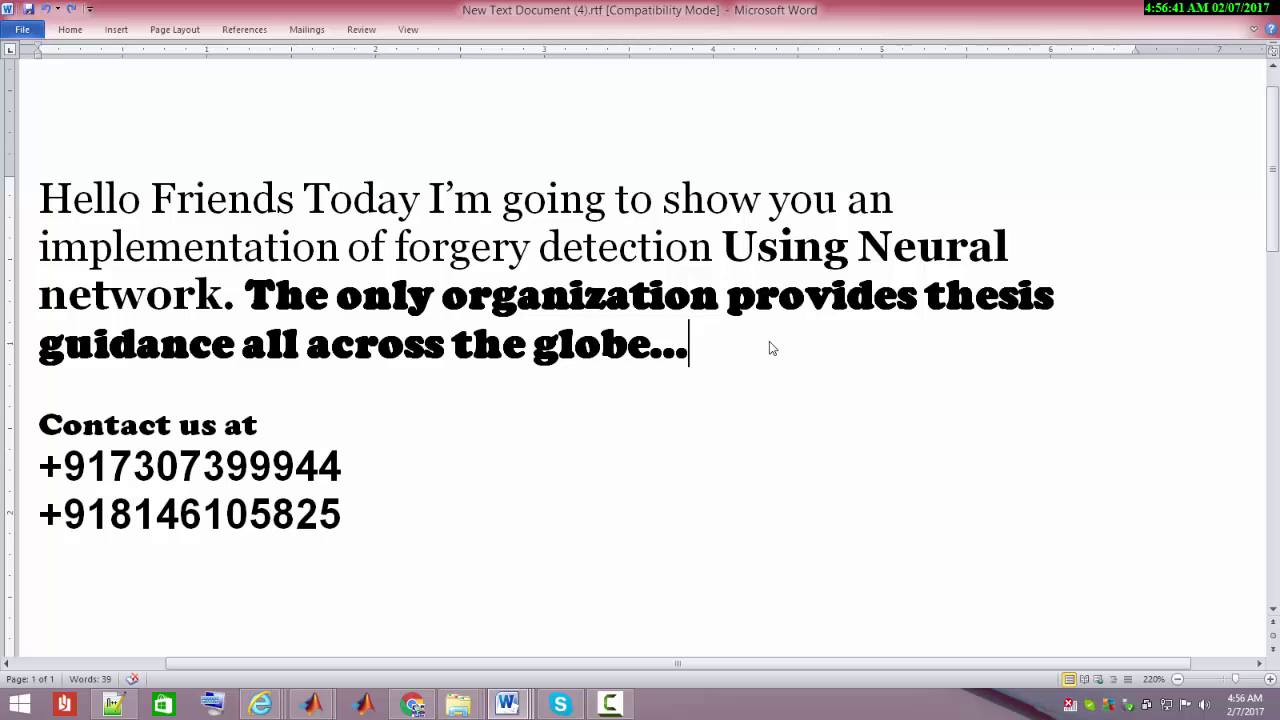
drag(395, 247, 655, 245)
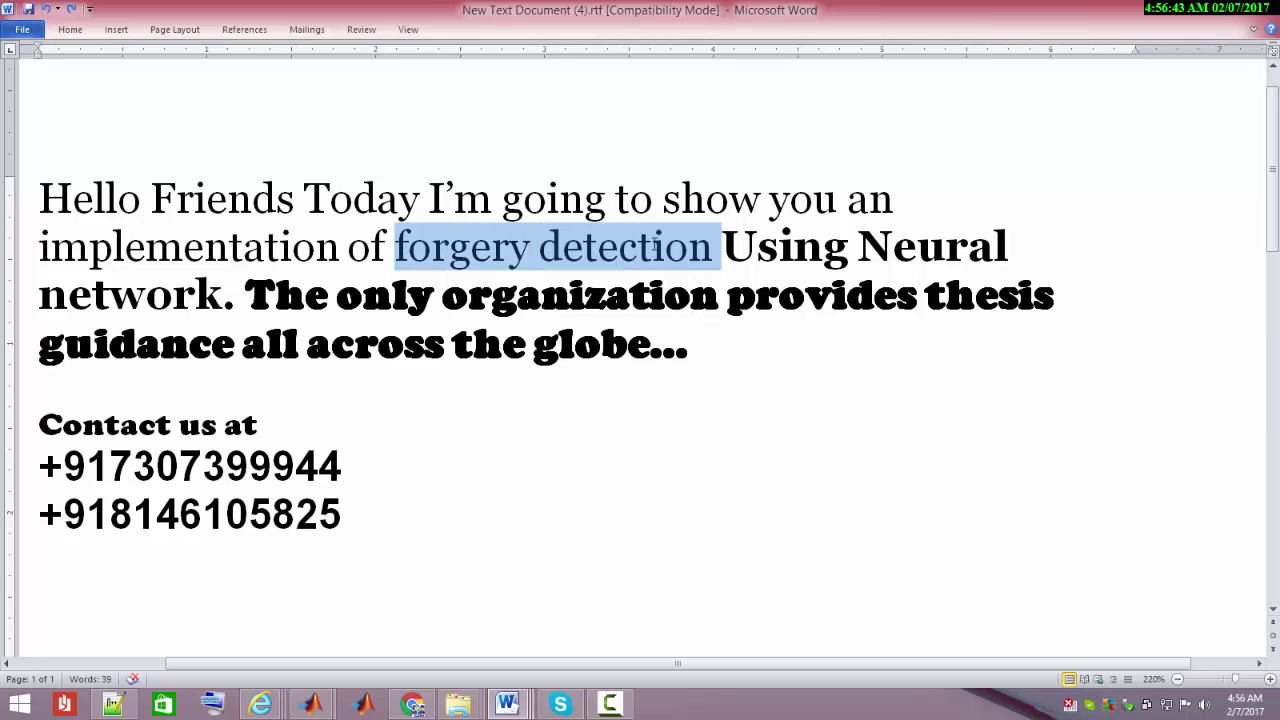
click(398, 250)
triple_click(178, 200)
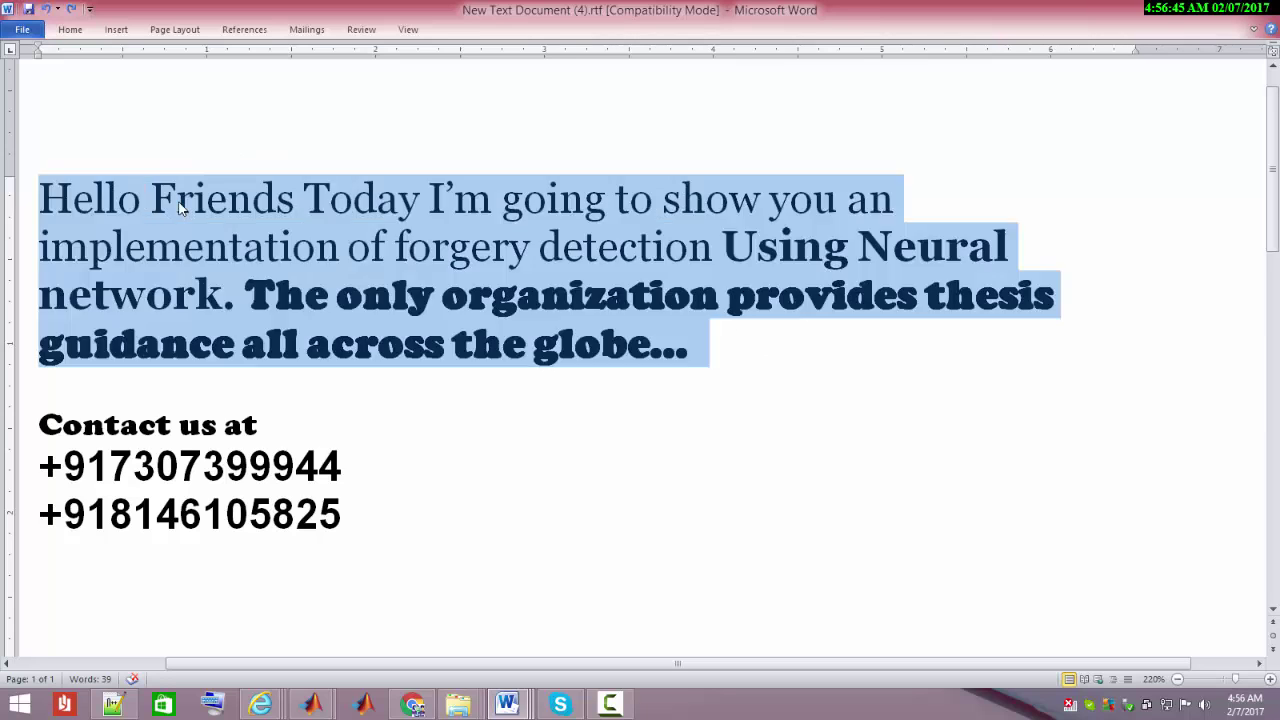
triple_click(660, 288)
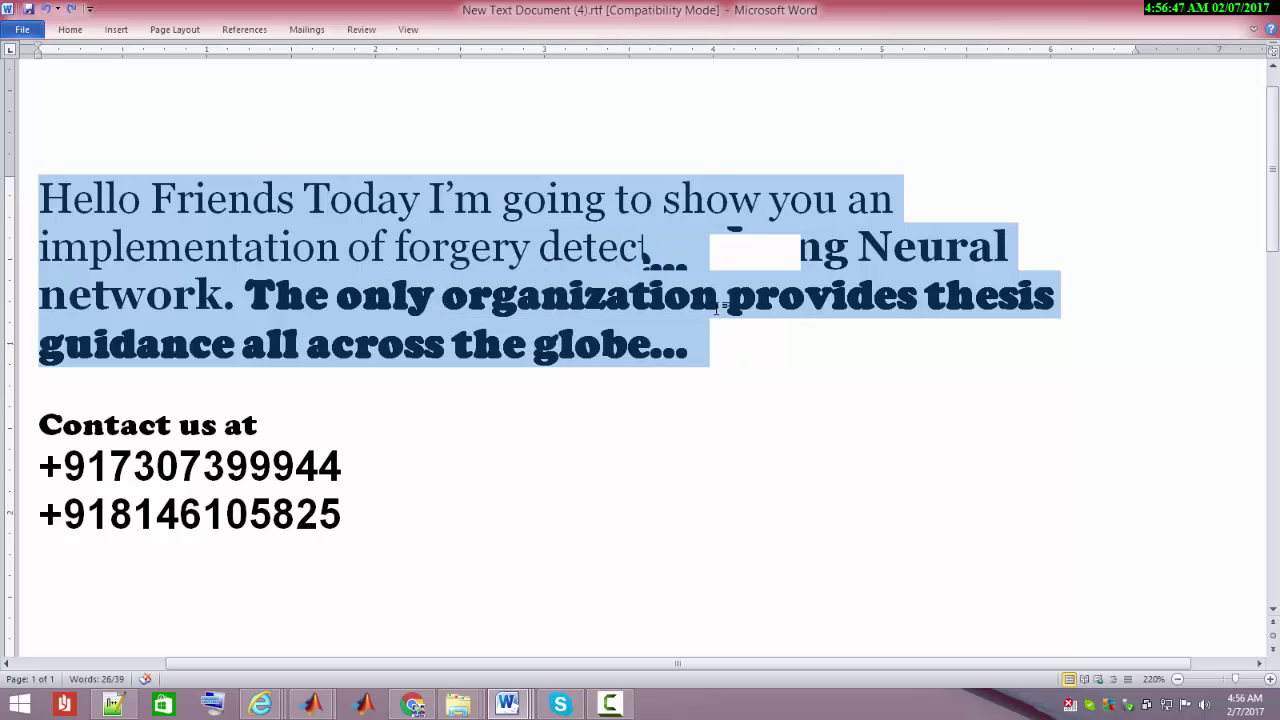
- Scroll through the document and select the author's name line below BY
scroll(709, 306, down, 1)
scroll(709, 306, up, 1)
click(755, 385)
scroll(637, 354, down, 2)
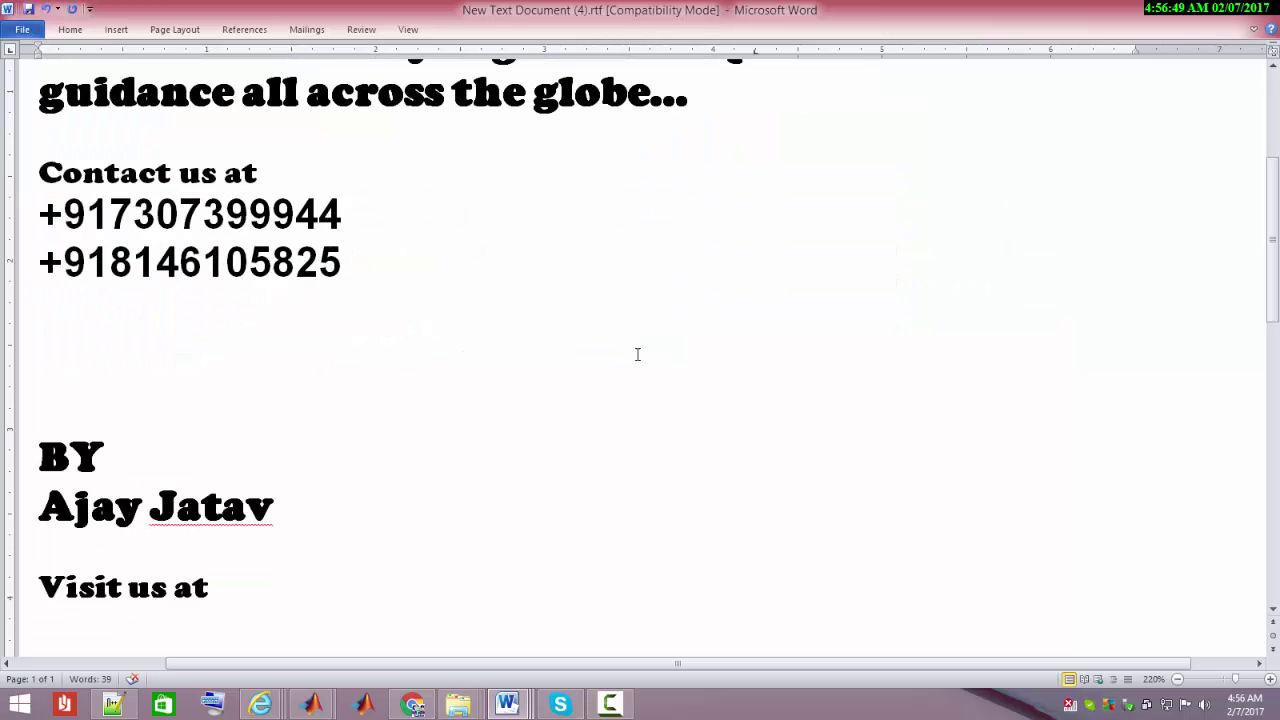
click(365, 479)
triple_click(337, 517)
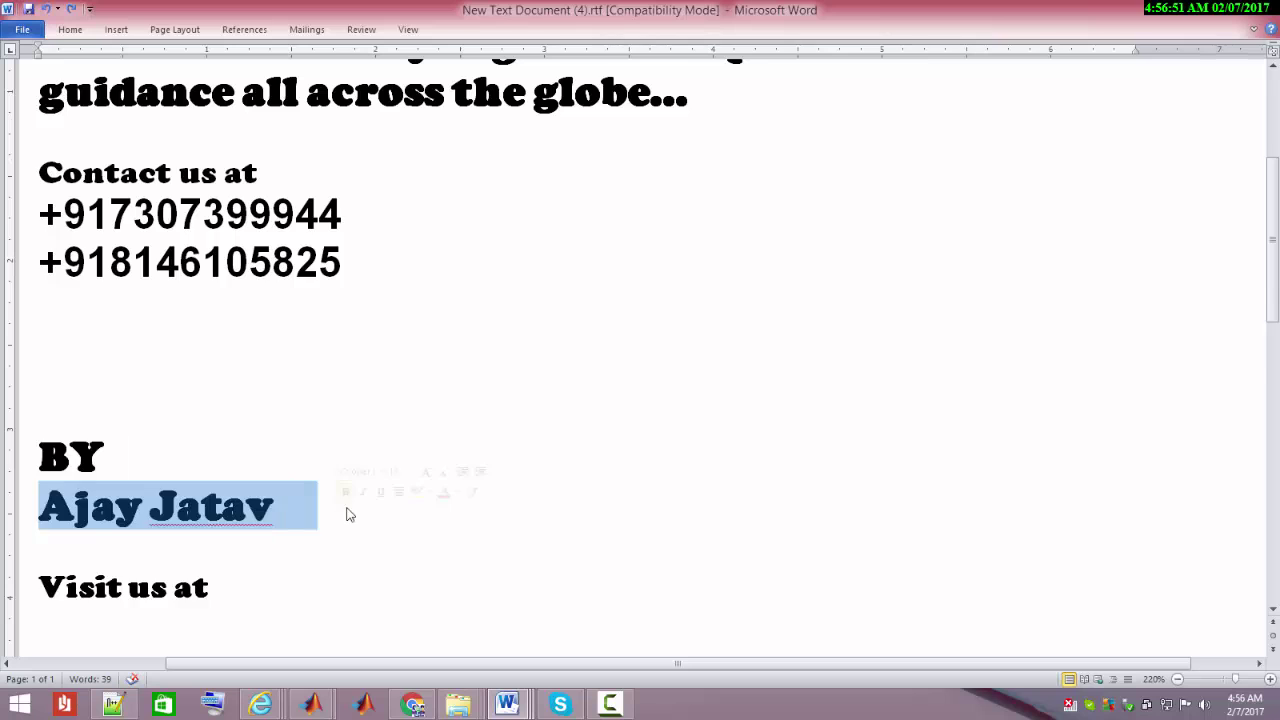
scroll(446, 357, down, 1)
scroll(563, 400, up, 1)
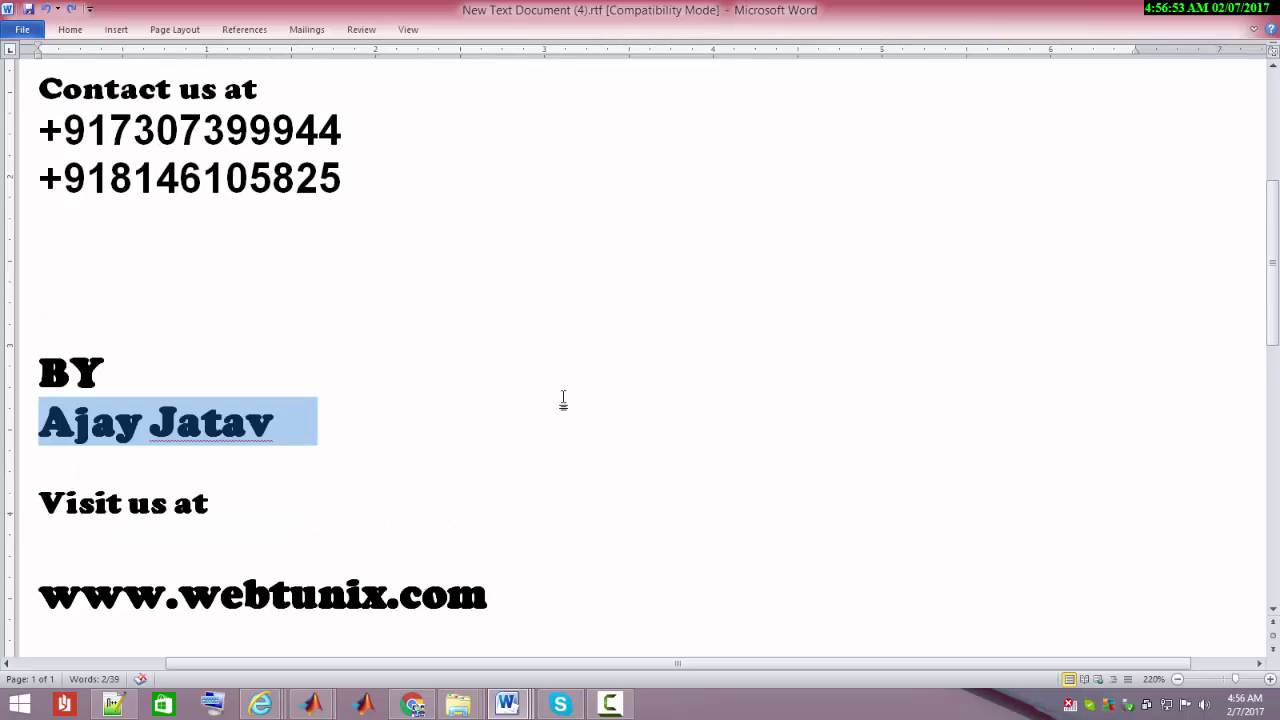
scroll(541, 313, up, 3)
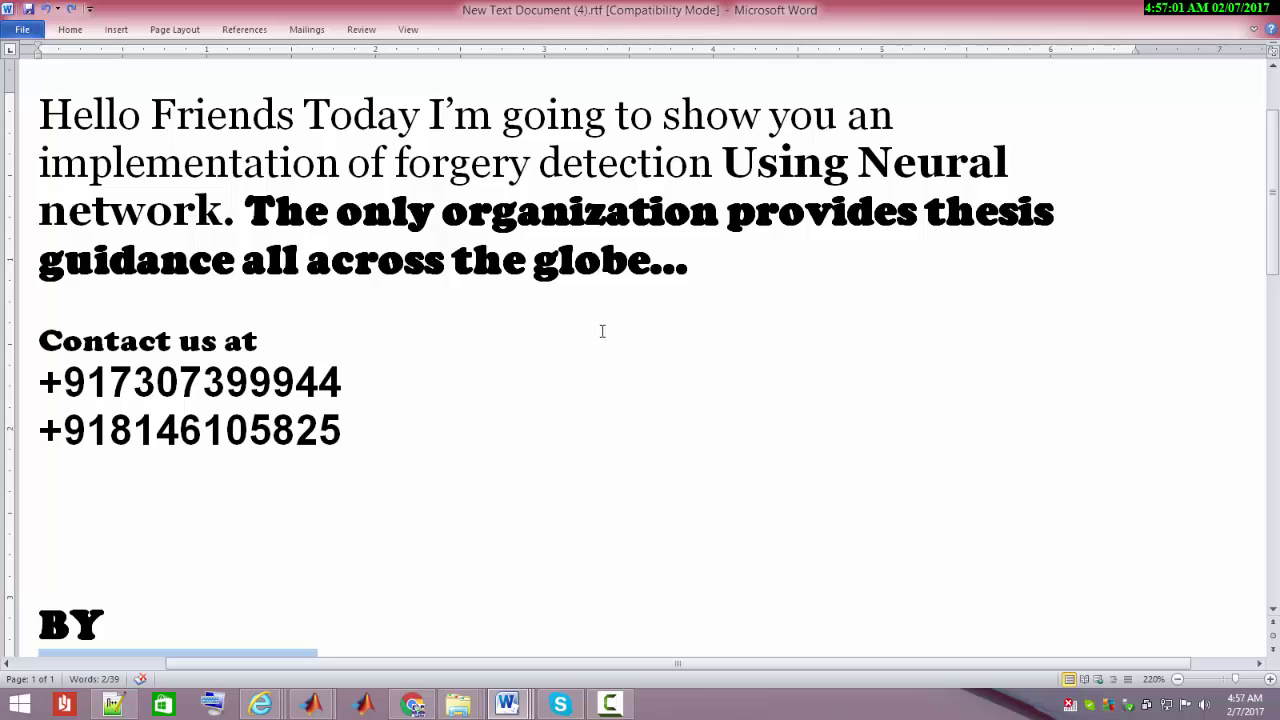
scroll(659, 337, down, 4)
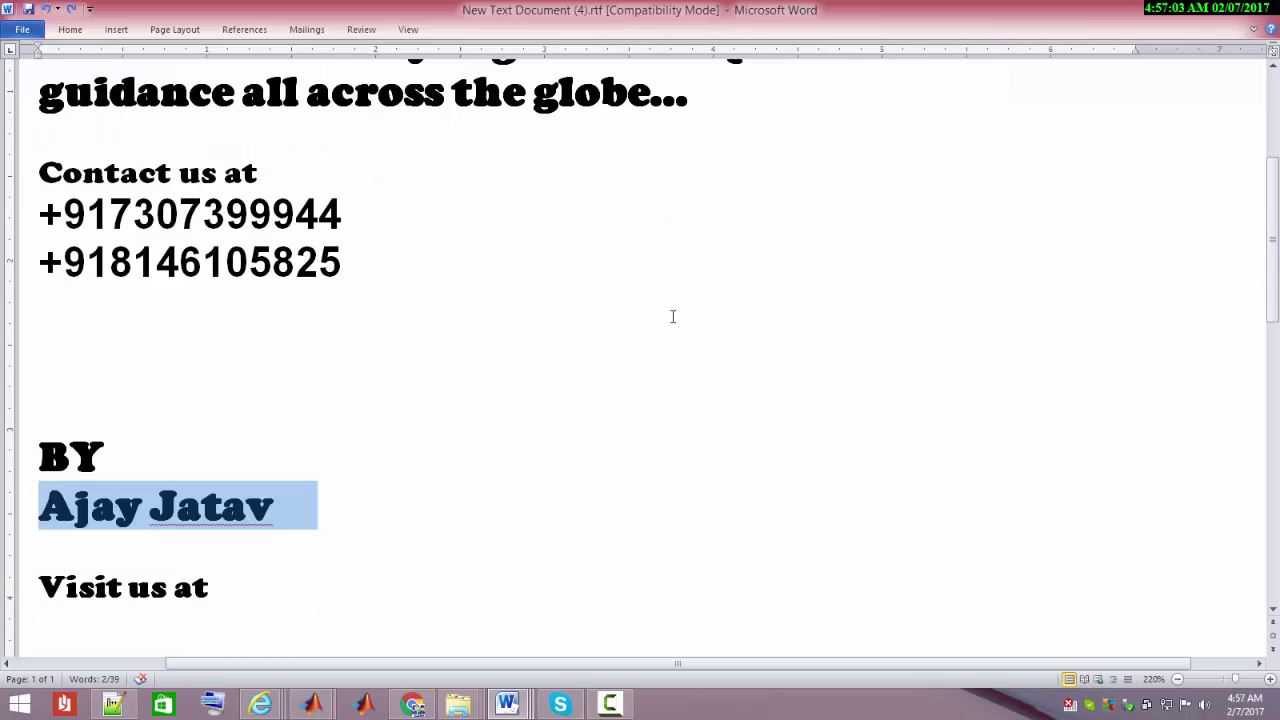
scroll(690, 327, down, 2)
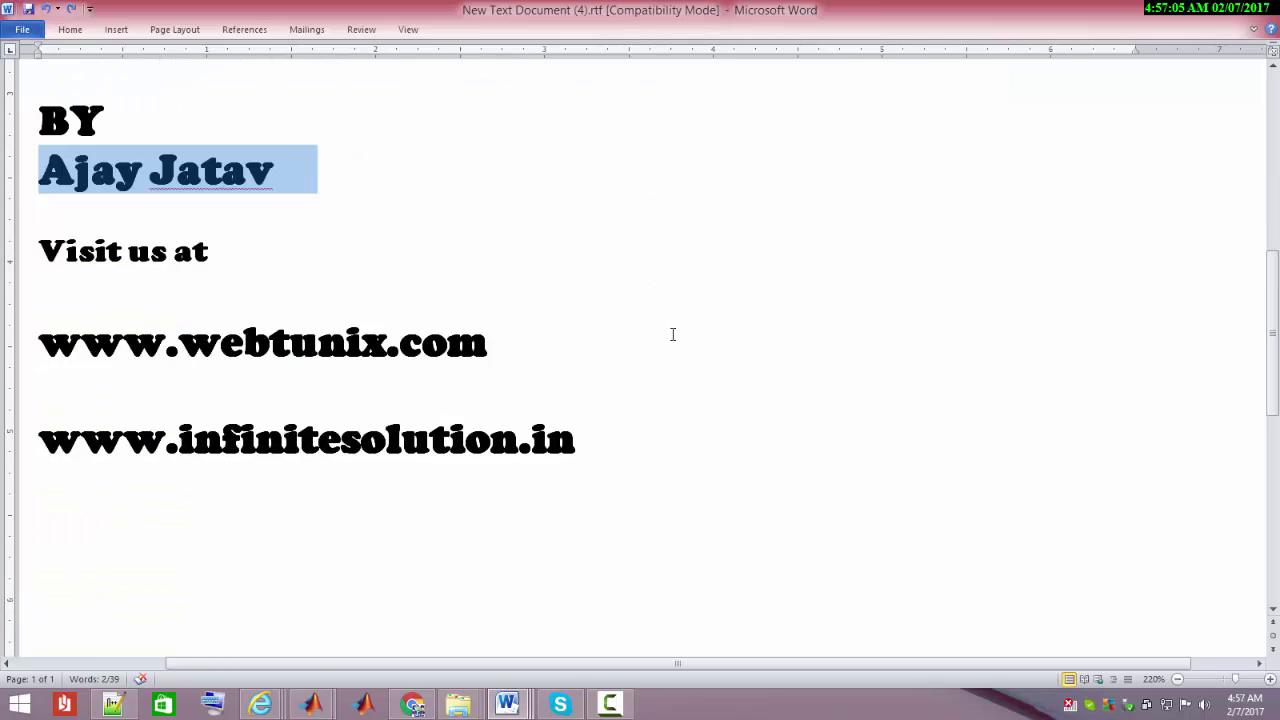
click(673, 334)
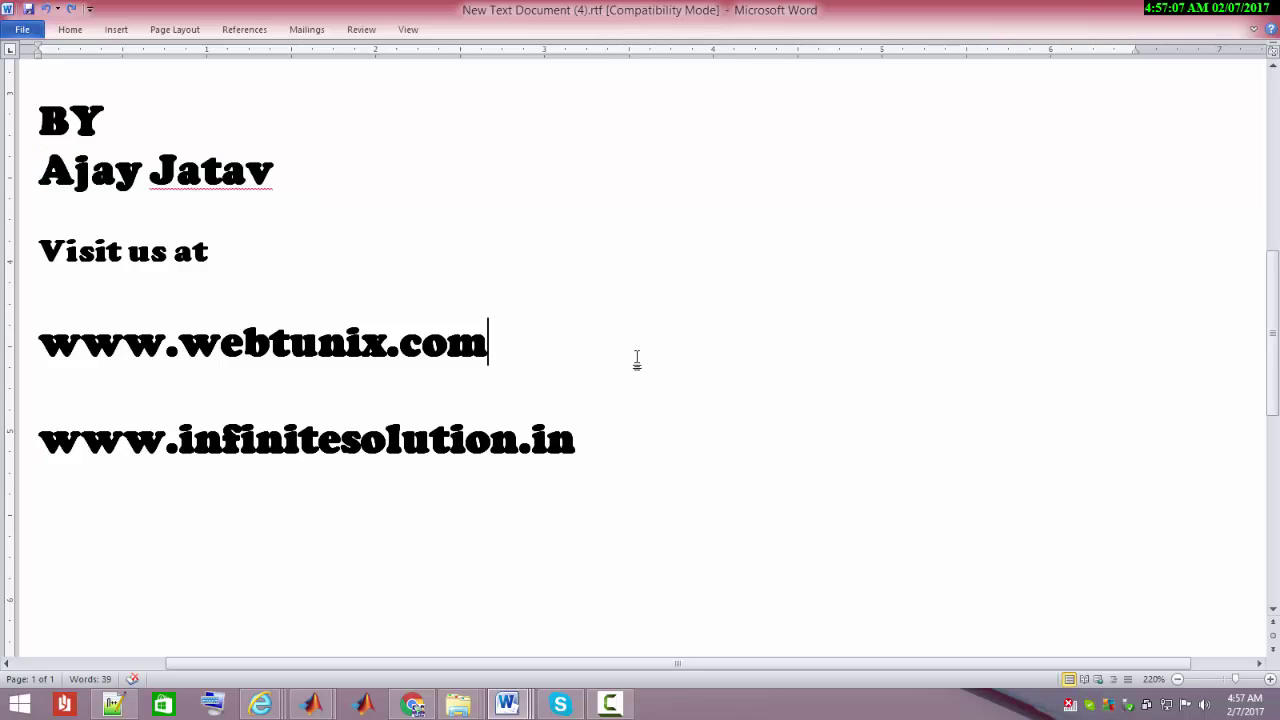
double_click(637, 358)
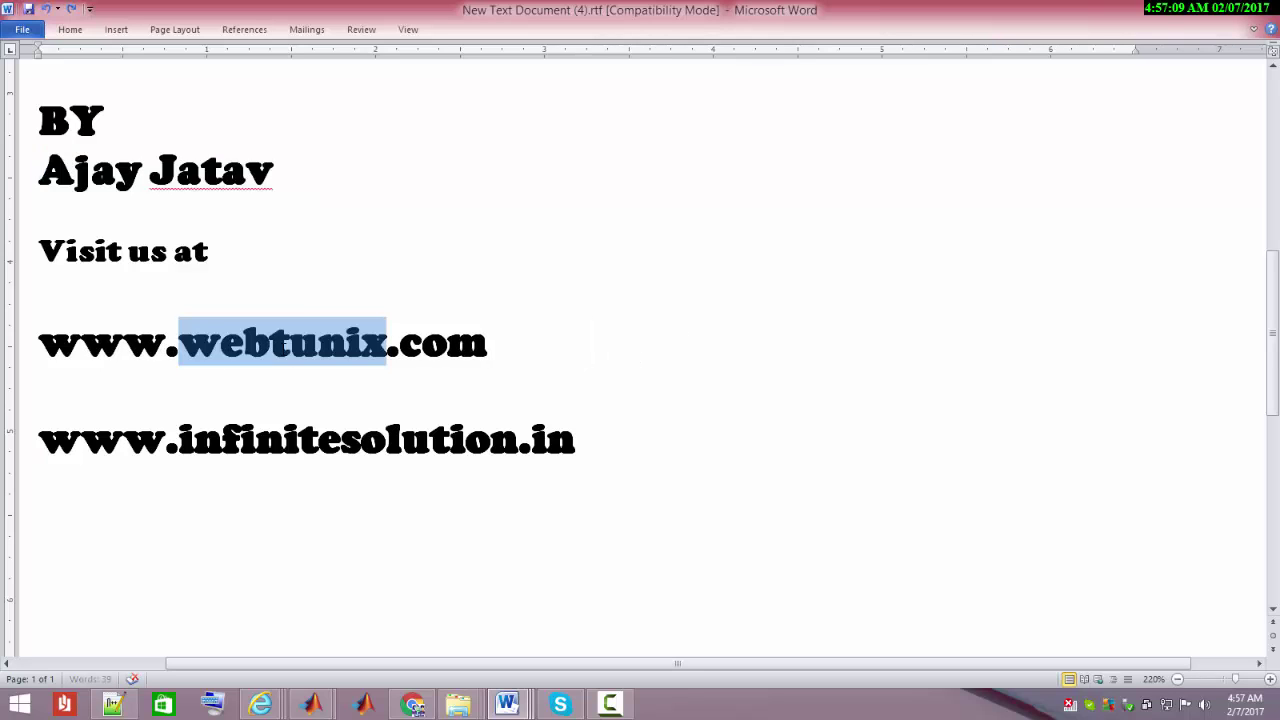
triple_click(186, 350)
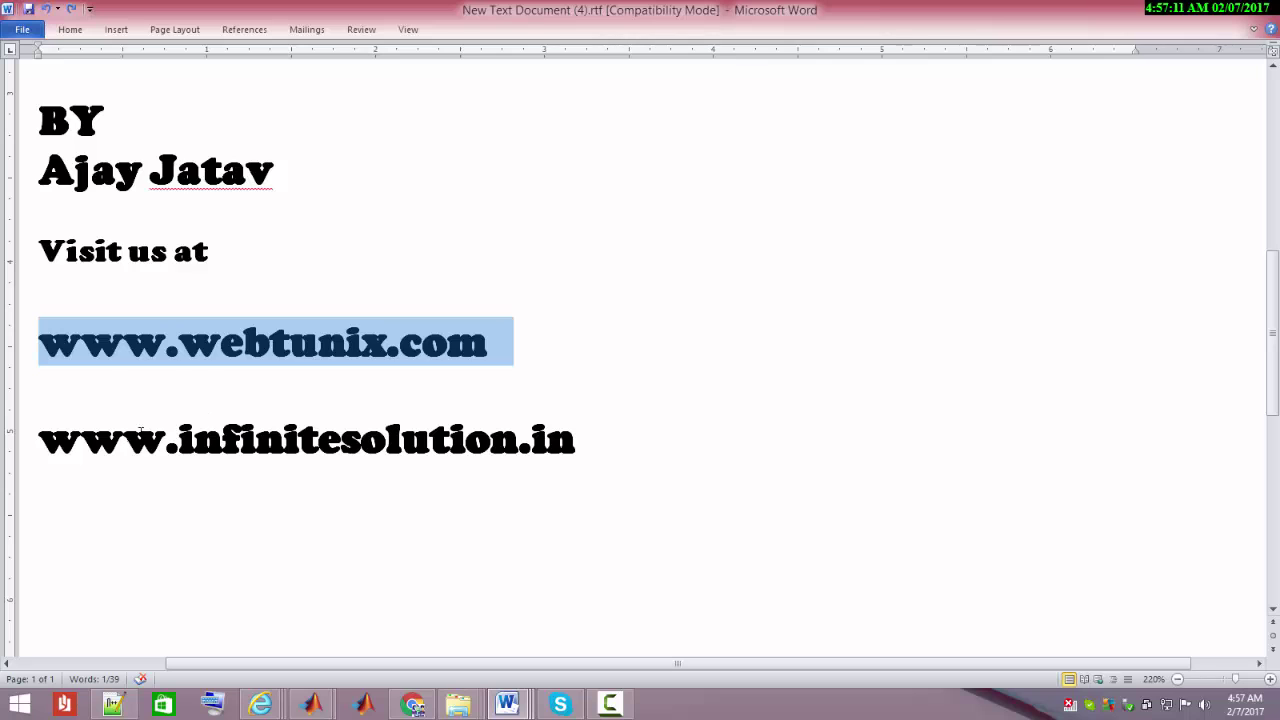
triple_click(128, 434)
double_click(367, 428)
triple_click(367, 428)
scroll(240, 440, down, 2)
click(237, 405)
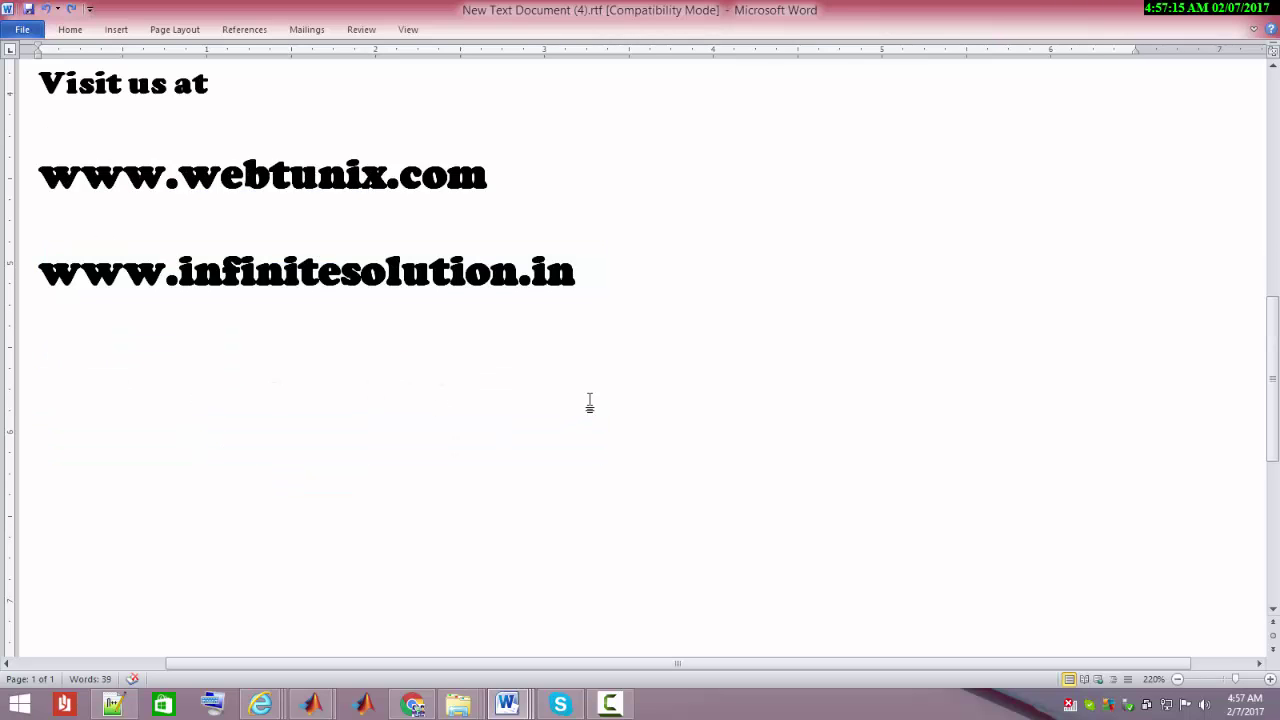
text(online)
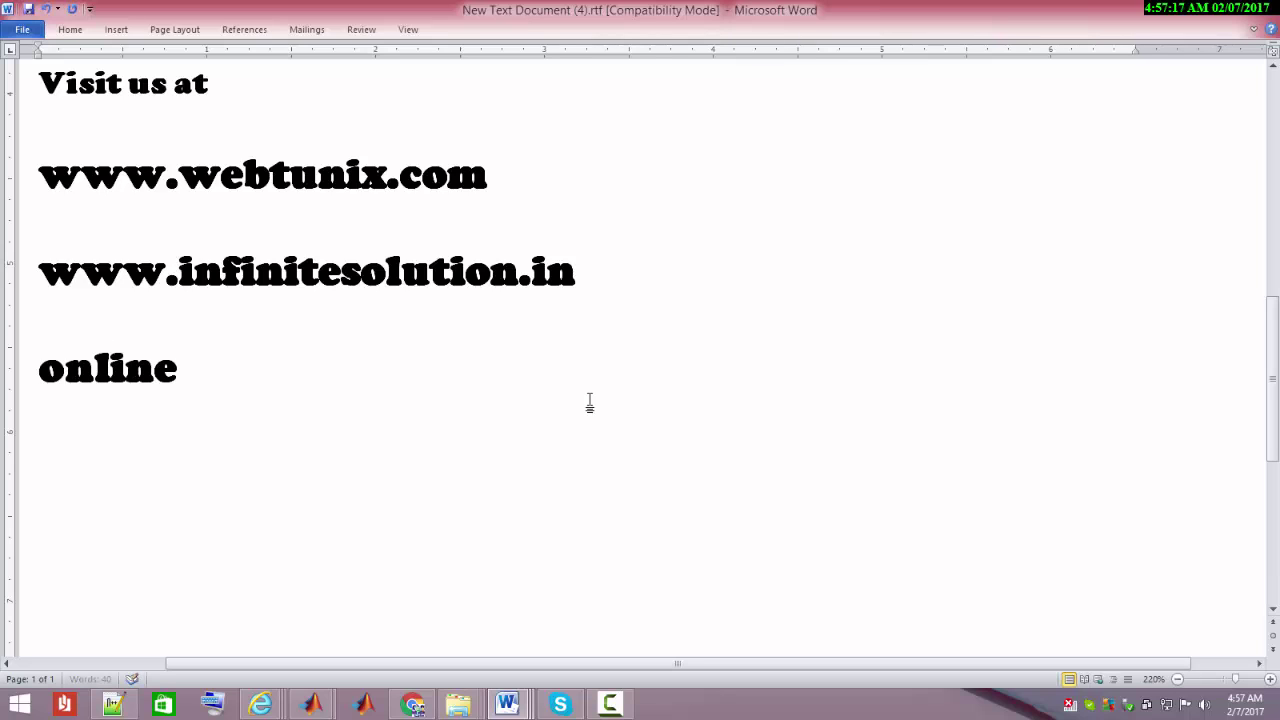
text( tutorial)
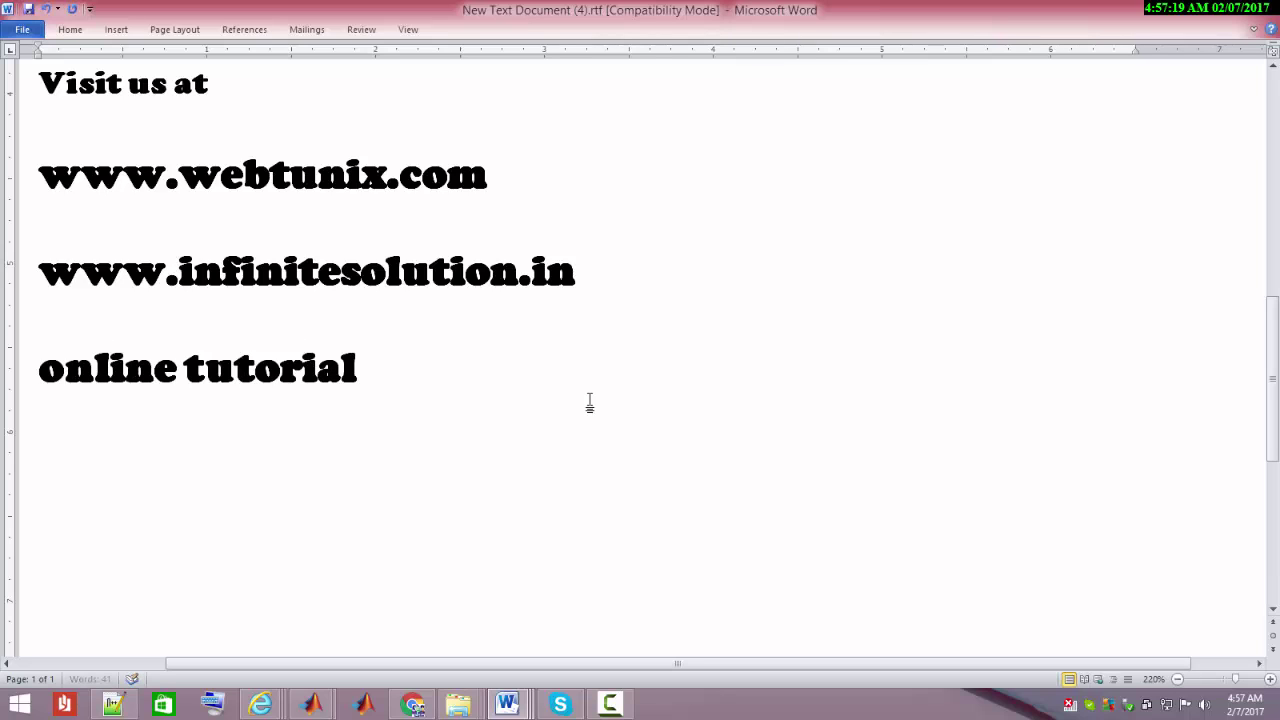
text( at)
key(Return)
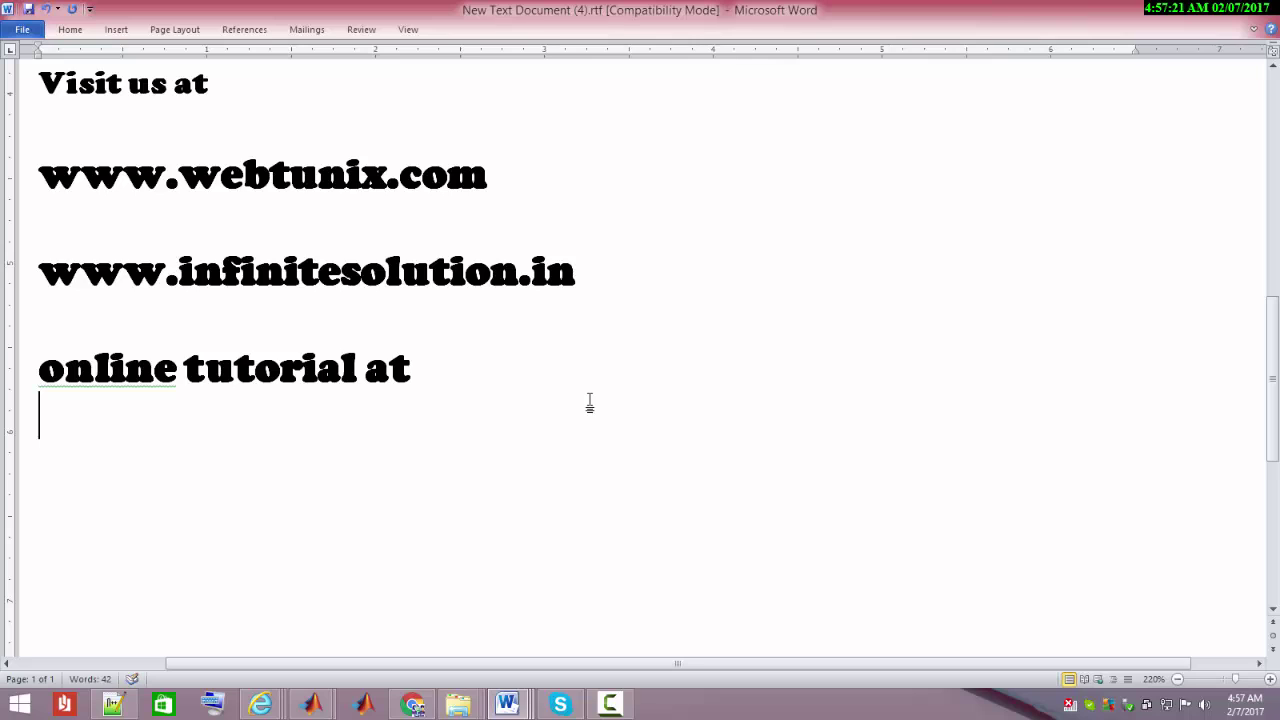
text(www.mi)
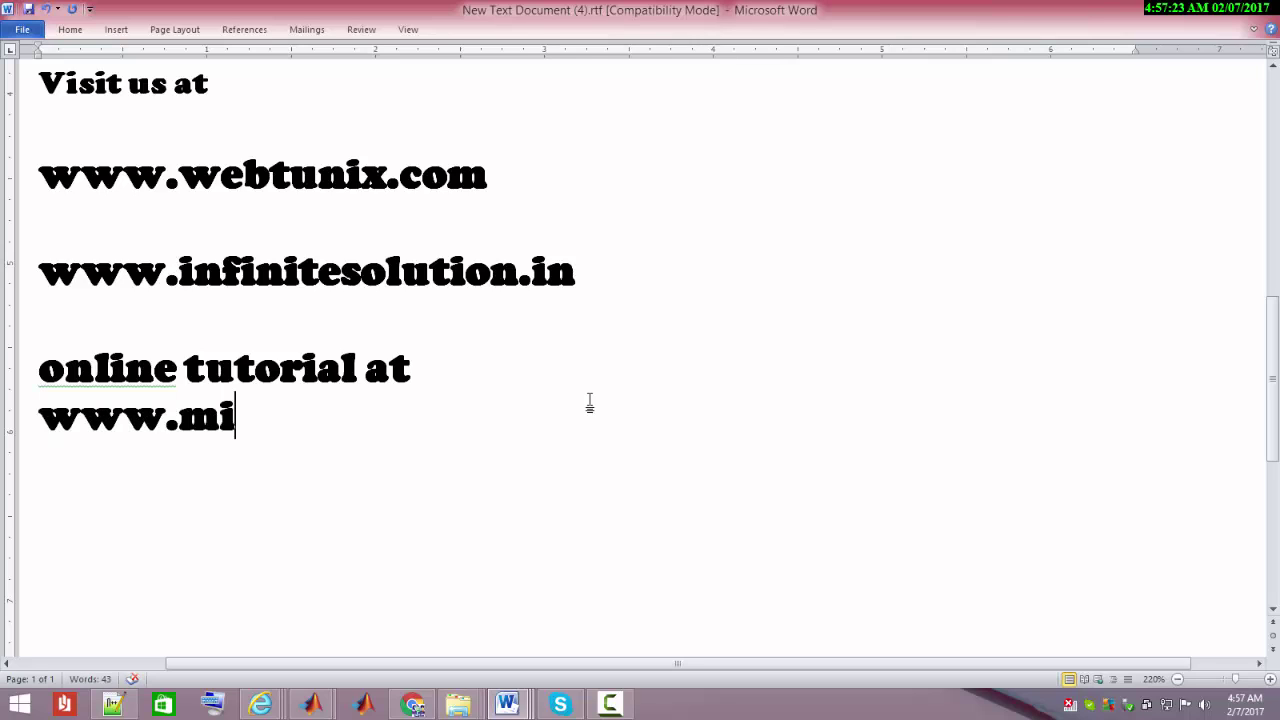
text(dcreature)
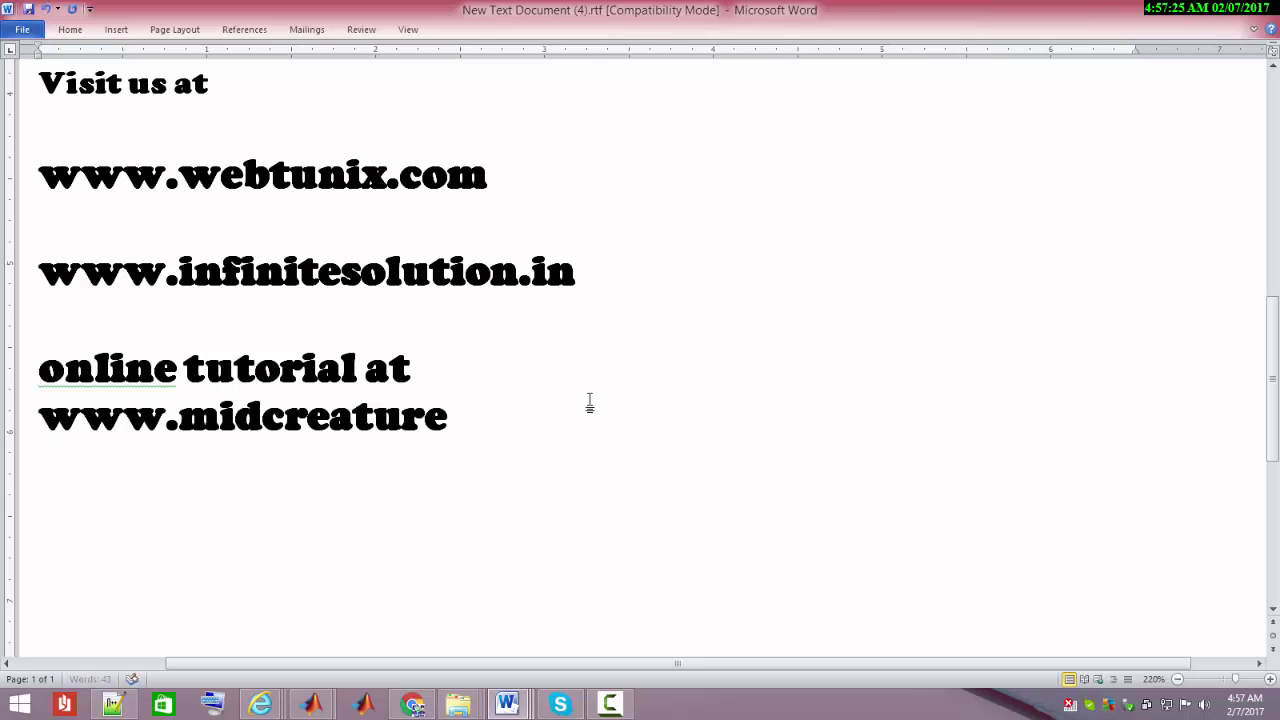
key(Left)
key(Left)
key(Left)
key(Left)
key(Left)
key(Left)
key(Left)
key(Left)
key(Left)
key(Left)
key(Right)
text(n)
key(Right)
key(Right)
key(Right)
key(Right)
key(Right)
key(Right)
key(Right)
key(Right)
key(Right)
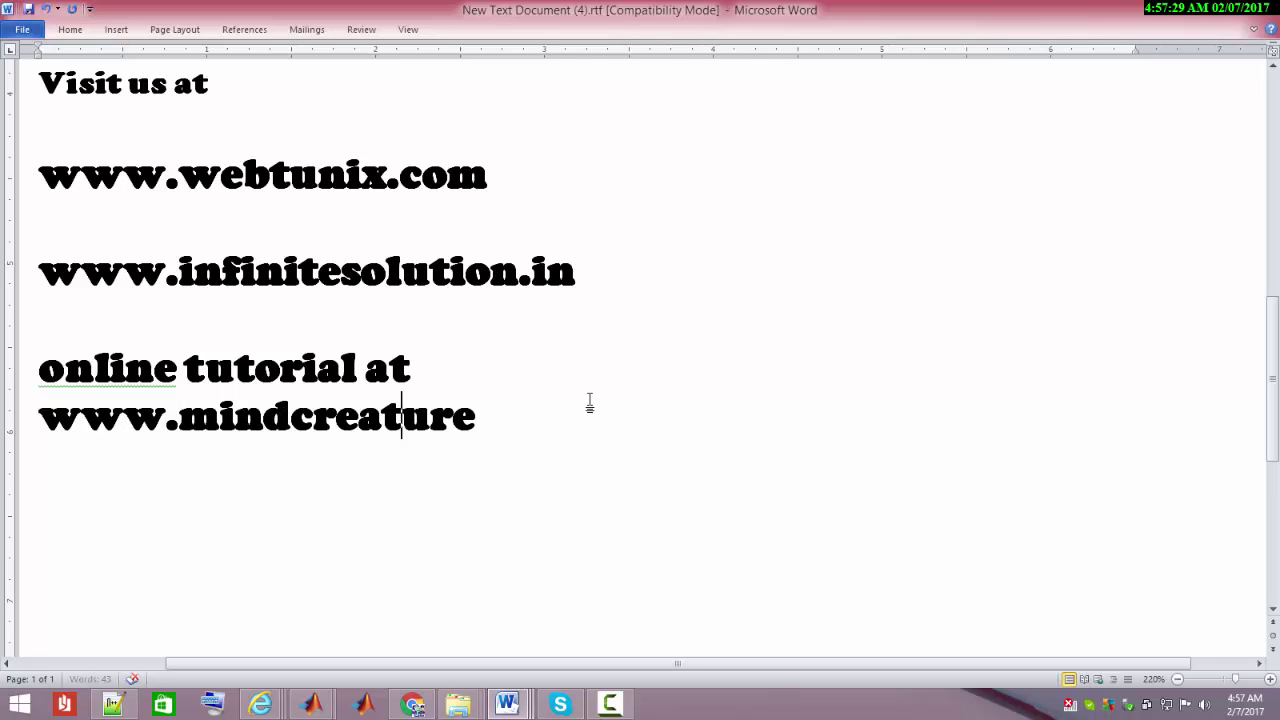
text(.c)
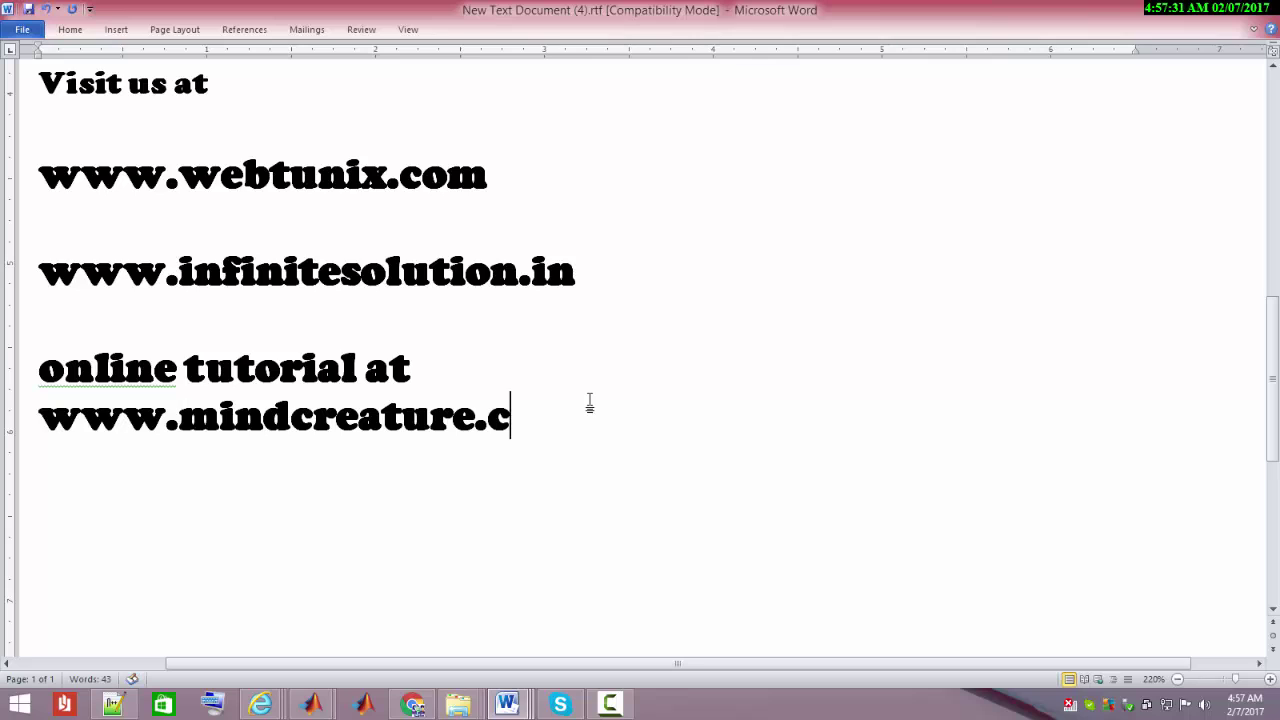
text(om)
key(BackSpace)
text(om)
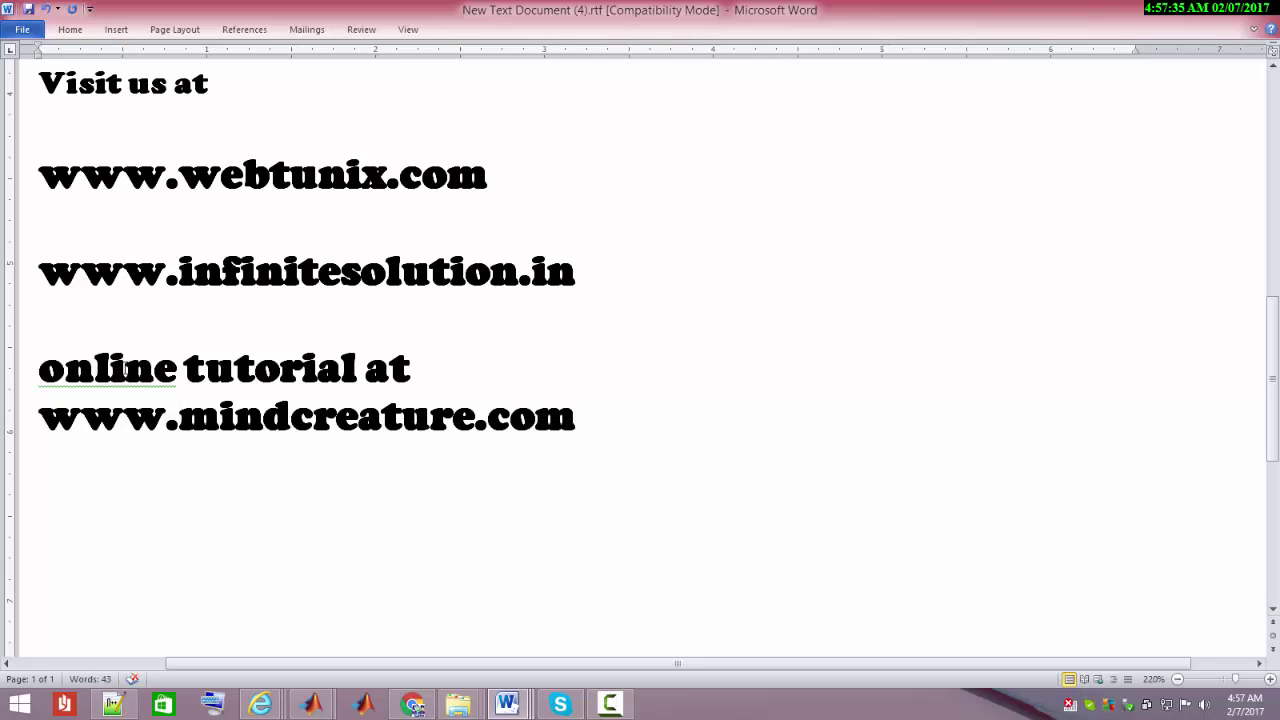
click(125, 367)
scroll(583, 334, up, 4)
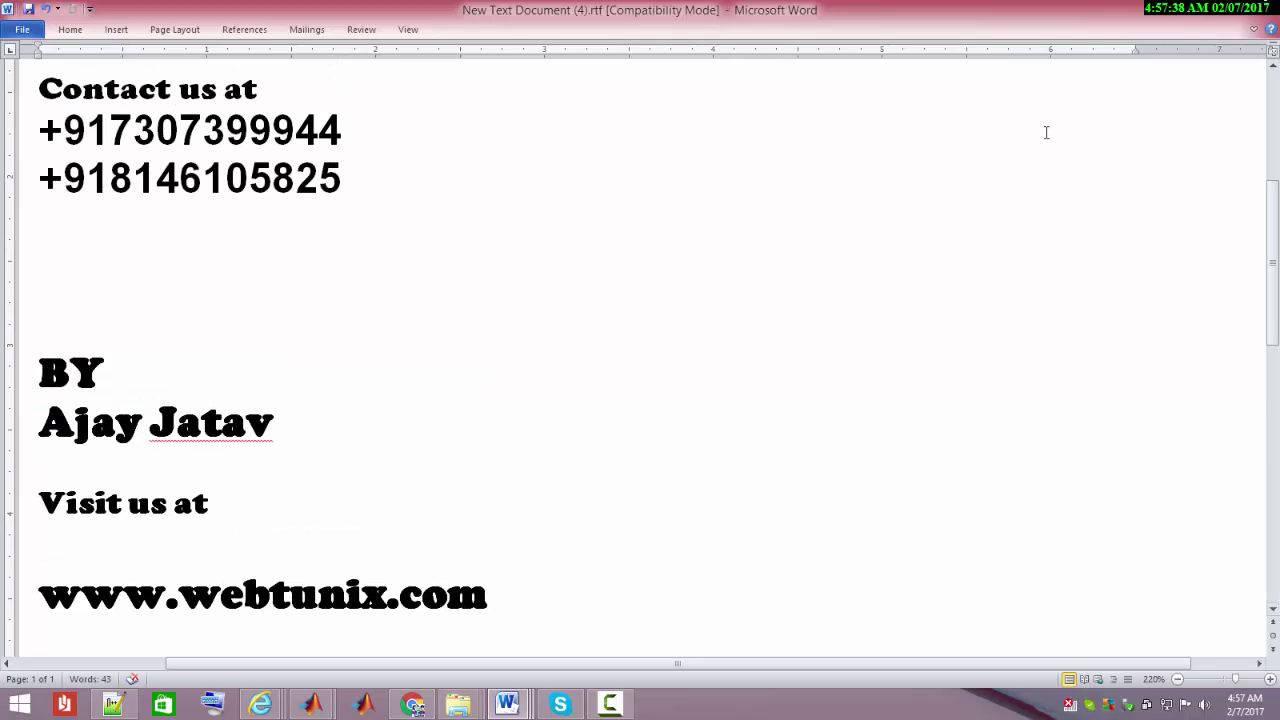
- Refresh the This PC view in File Explorer
click(1200, 15)
right_click(449, 566)
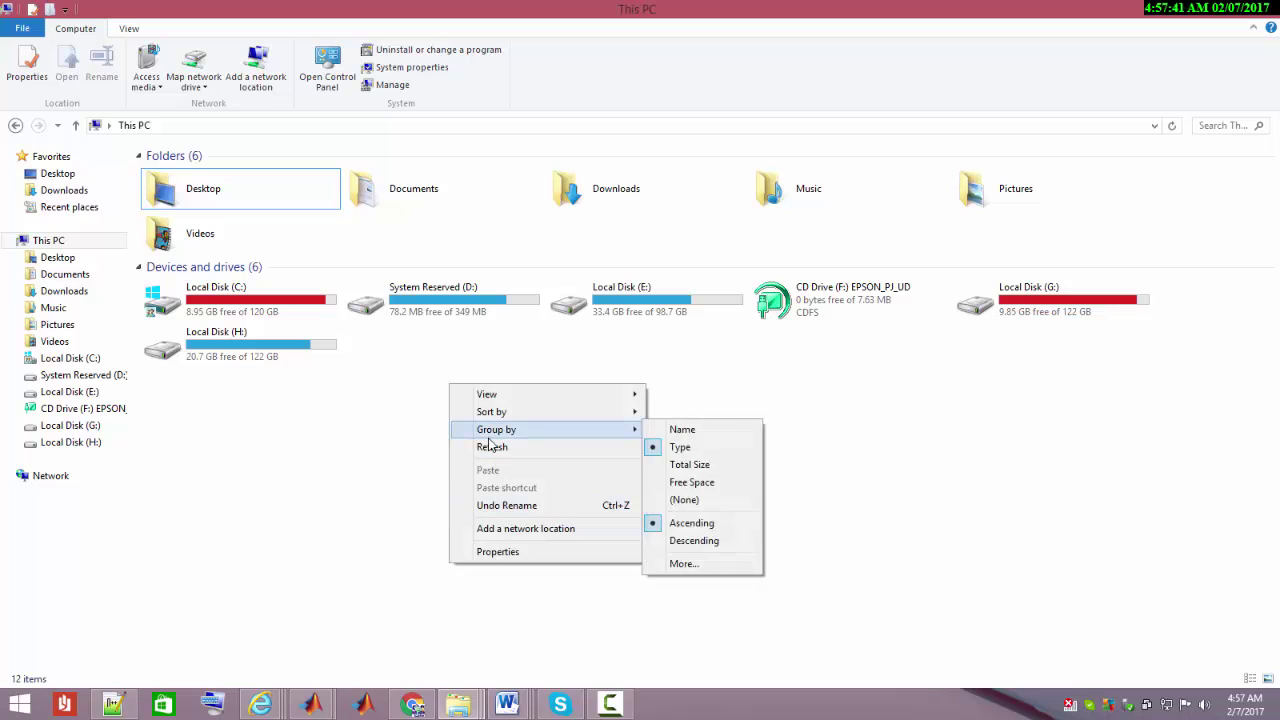
click(490, 446)
- In MATLAB, locate graphical.m in Current Folder and bring up its context menu
click(254, 591)
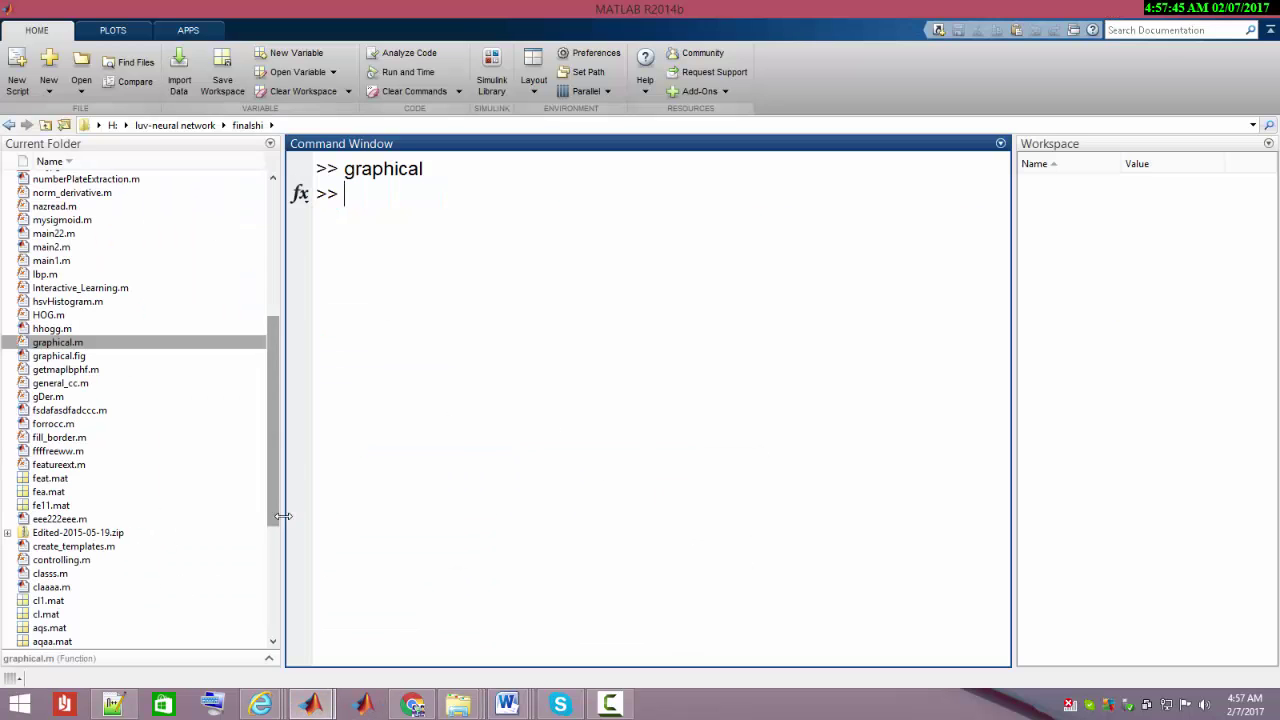
drag(272, 516, 268, 345)
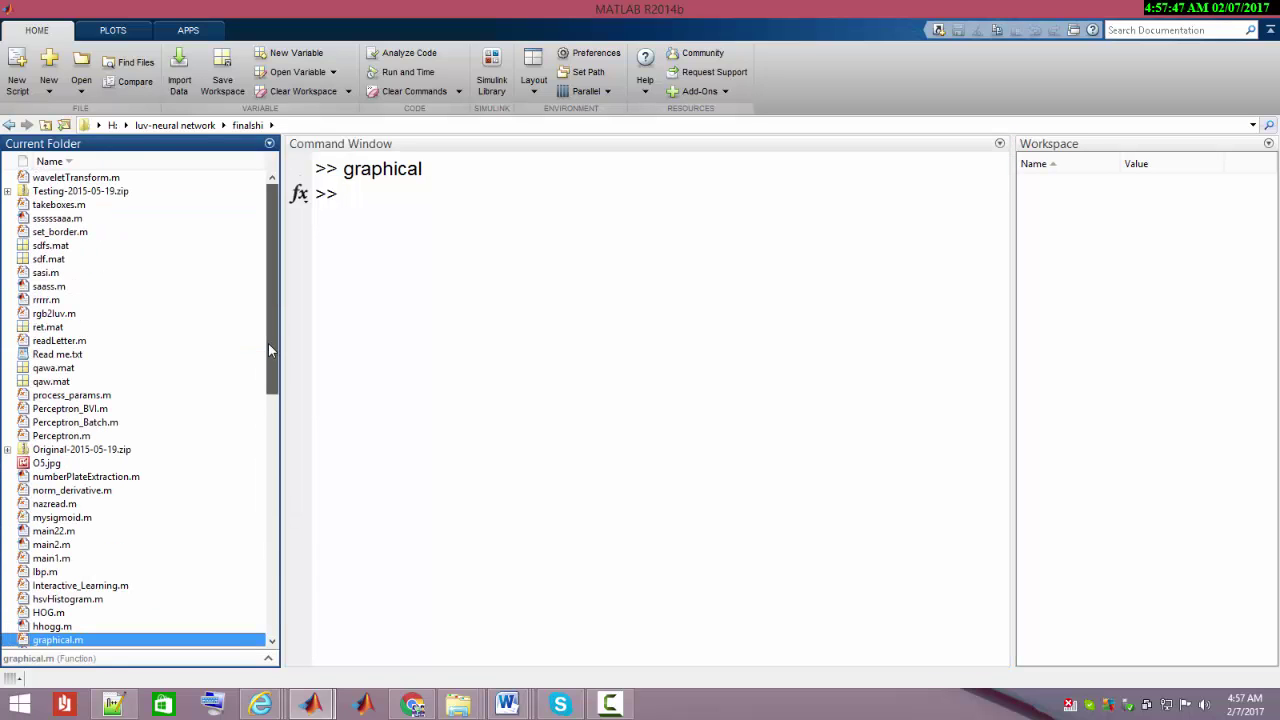
click(273, 440)
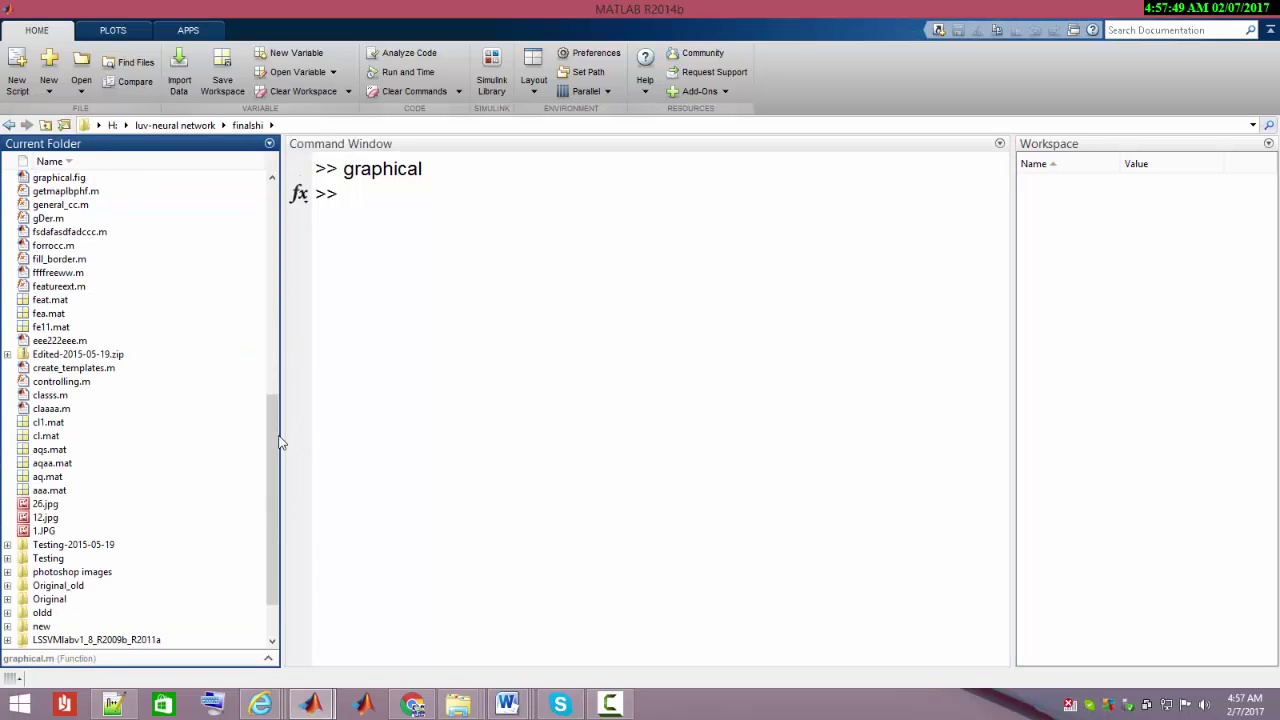
drag(277, 443, 283, 377)
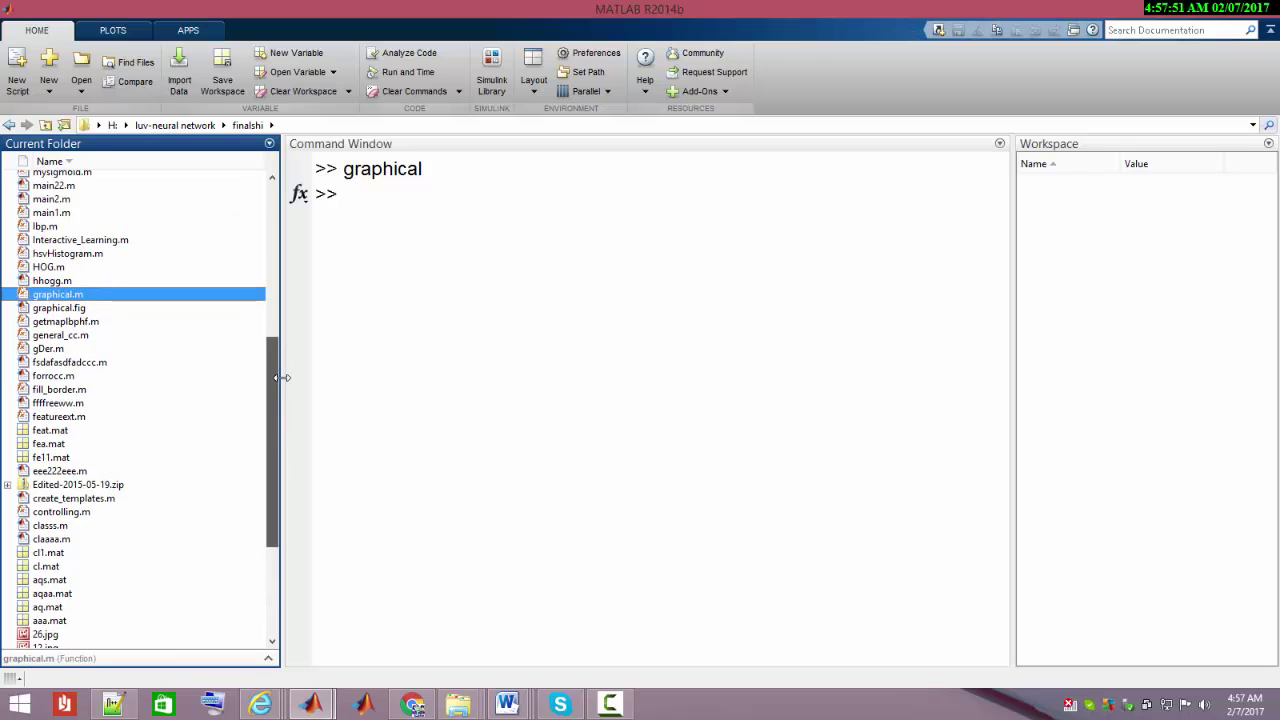
click(363, 369)
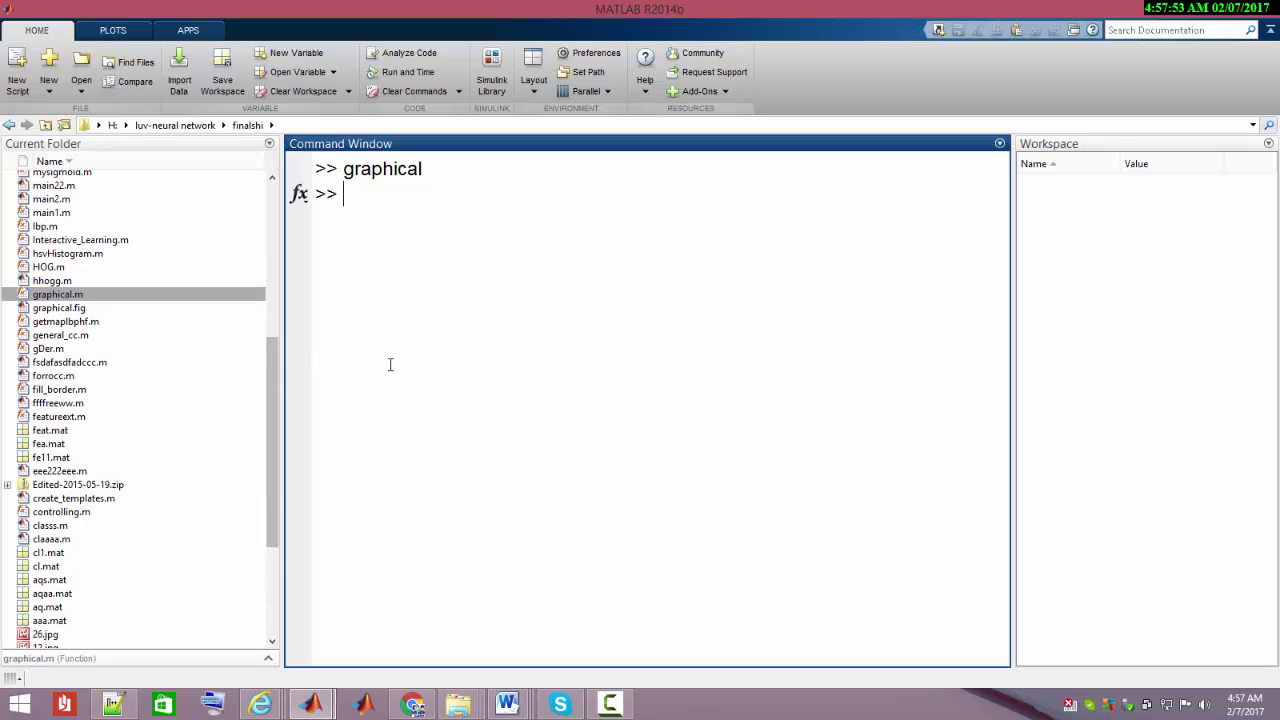
right_click(48, 308)
right_click(46, 294)
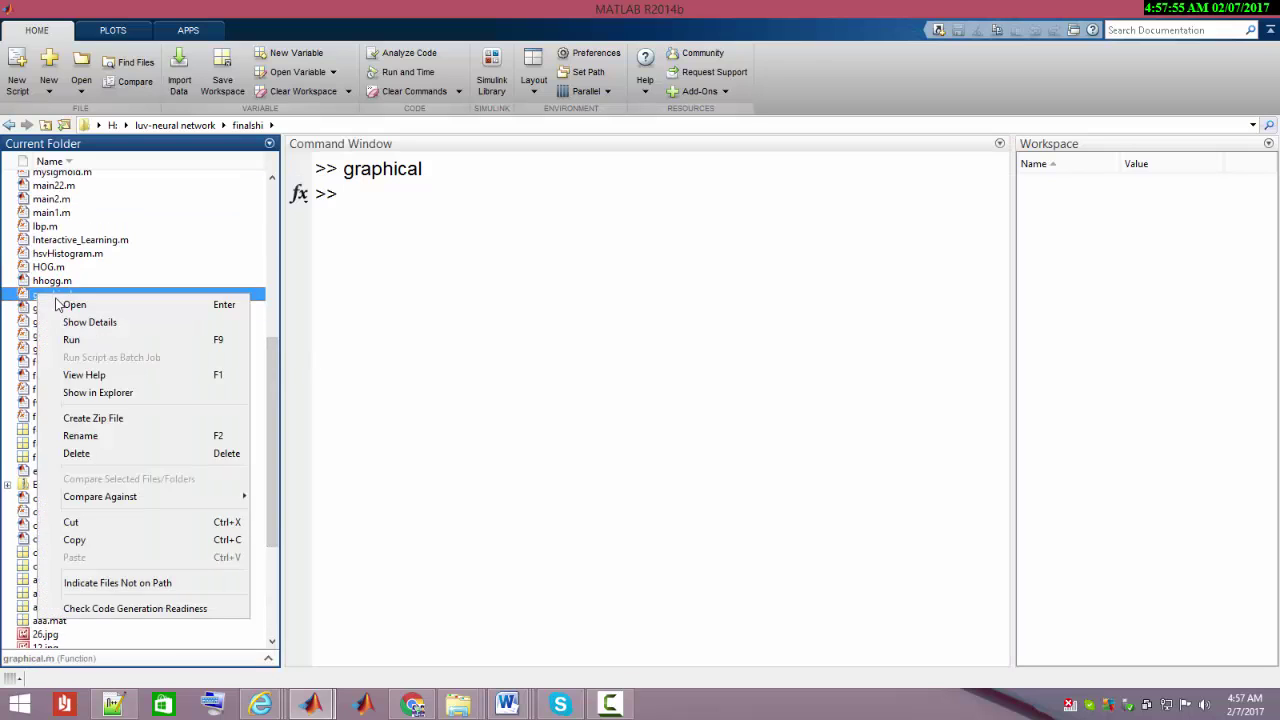
- Open graphical.m in the Editor and review its file-list and progress-bar code
click(75, 301)
click(490, 333)
scroll(492, 350, down, 19)
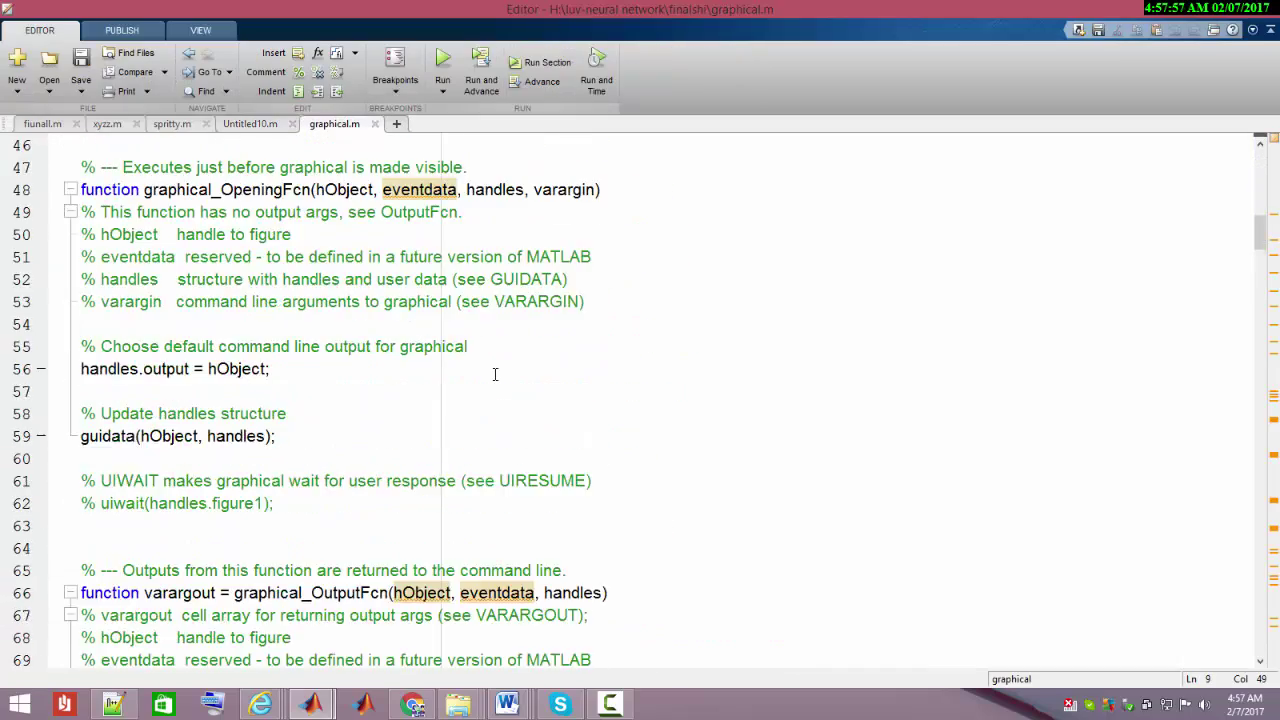
scroll(494, 375, down, 4)
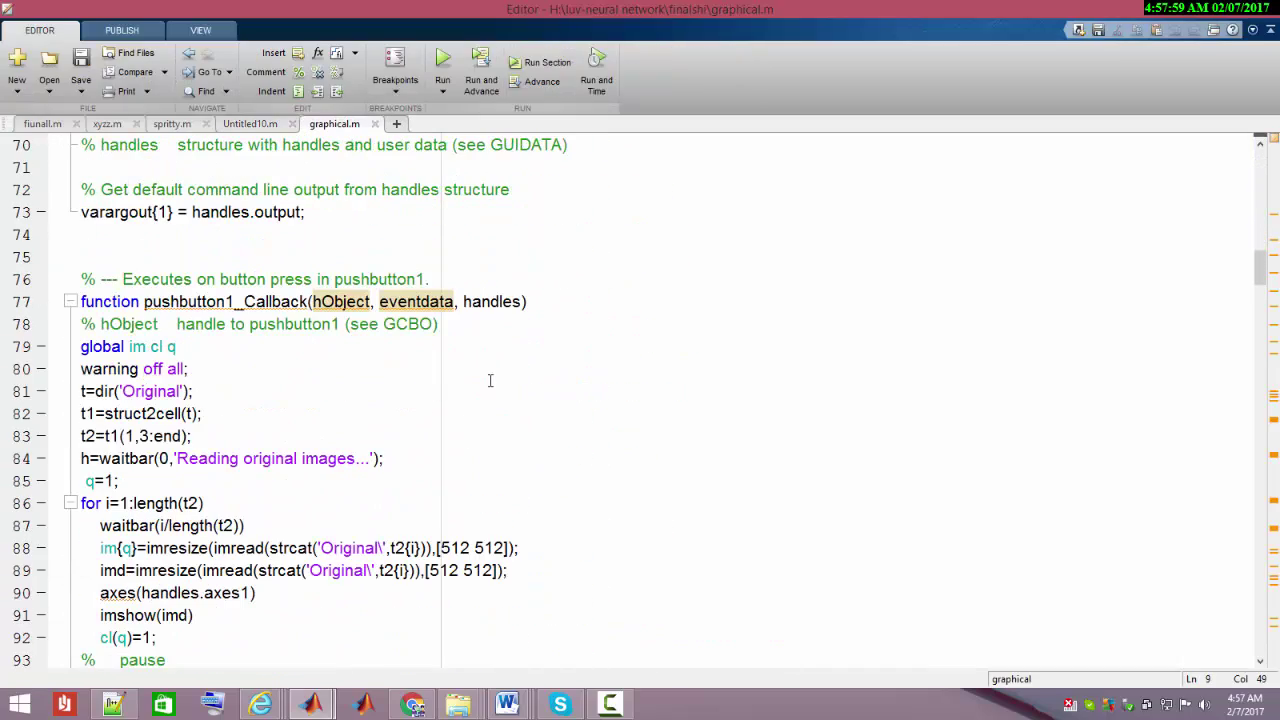
drag(503, 449, 197, 447)
click(197, 447)
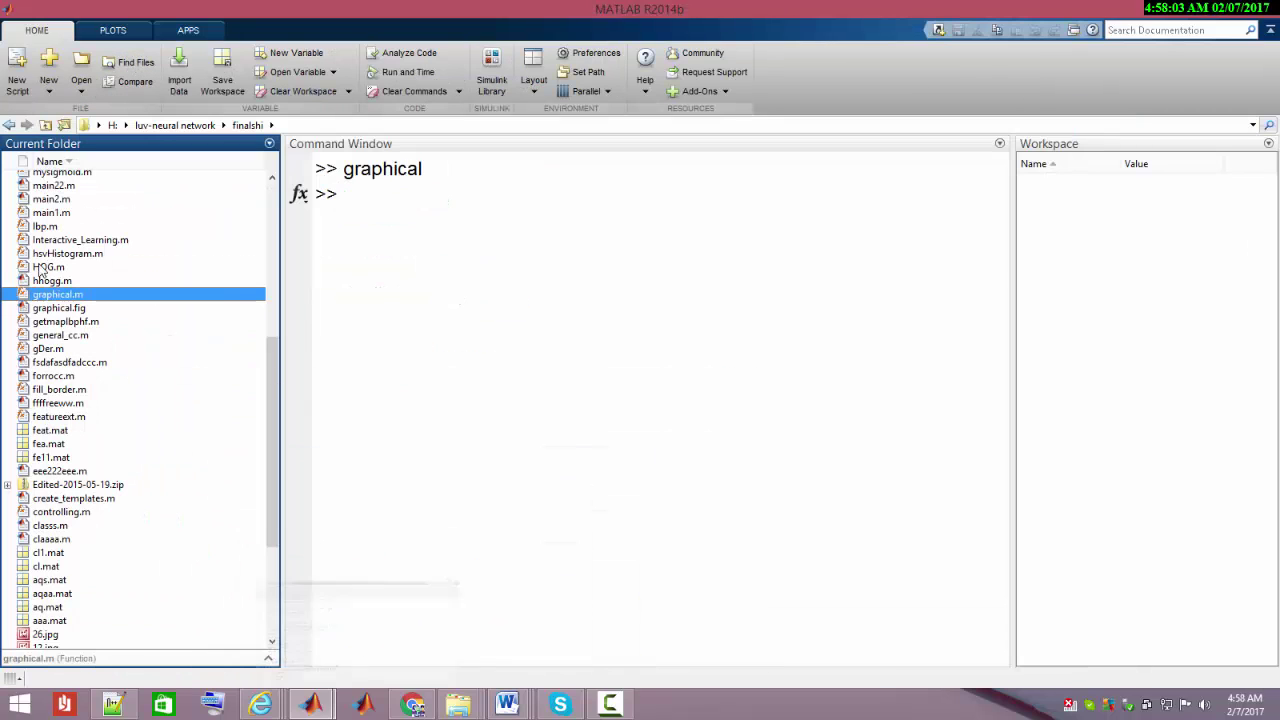
- Back in the main MATLAB window, bring up copy options for the current folder path
key(F5)
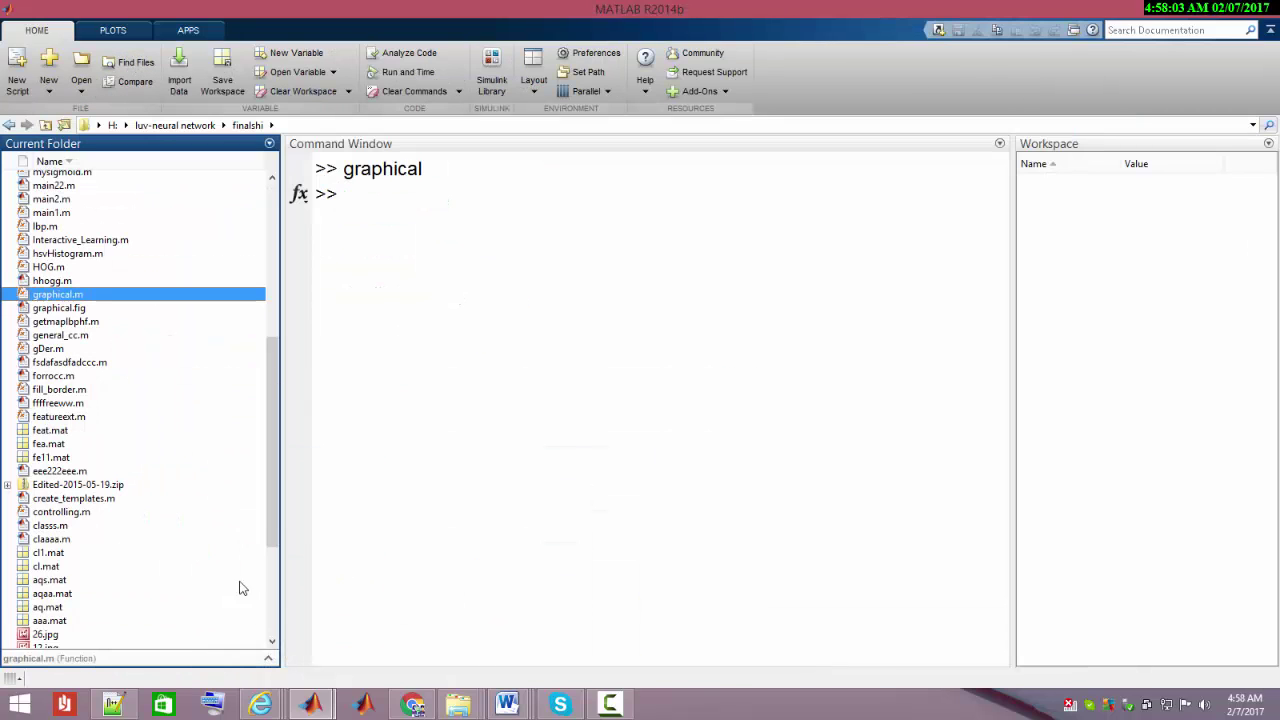
click(360, 126)
key(ctrl+c)
right_click(360, 126)
- Paste the H:\luv-neural network\finalshi path into Explorer, open the Edited folder and pick e1.jpg
click(395, 151)
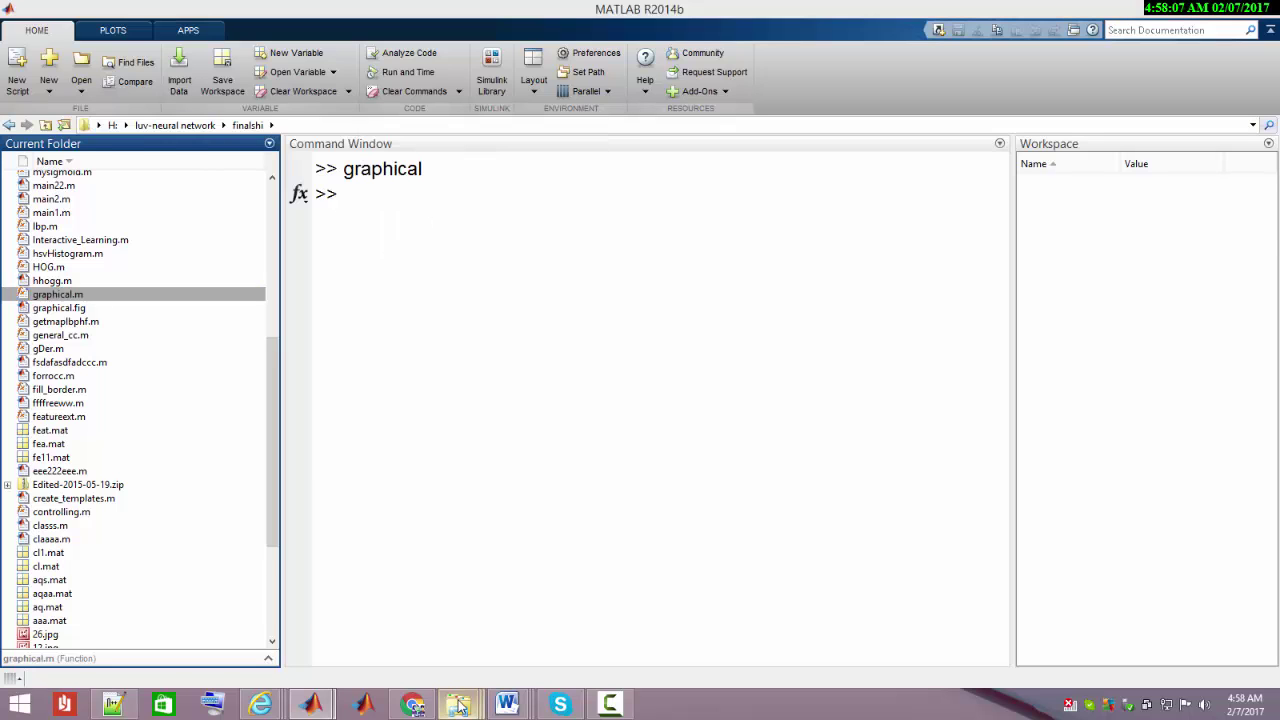
click(65, 636)
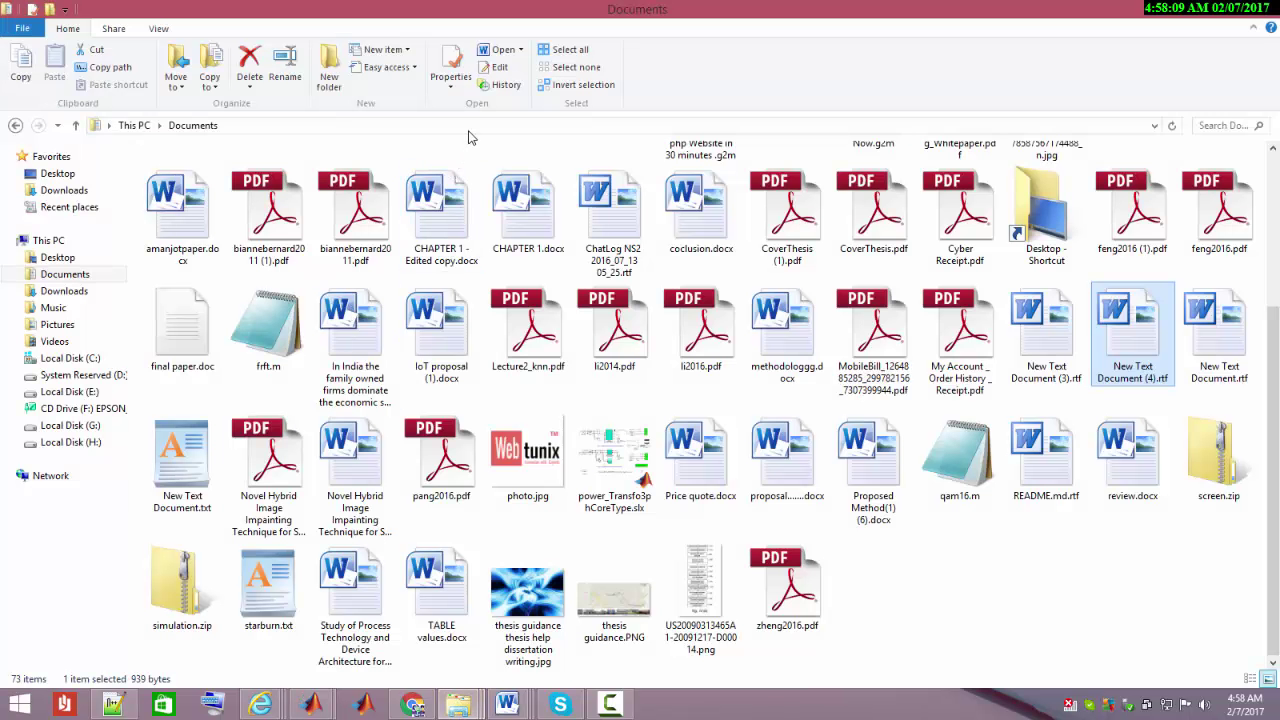
click(529, 126)
right_click(480, 128)
click(517, 196)
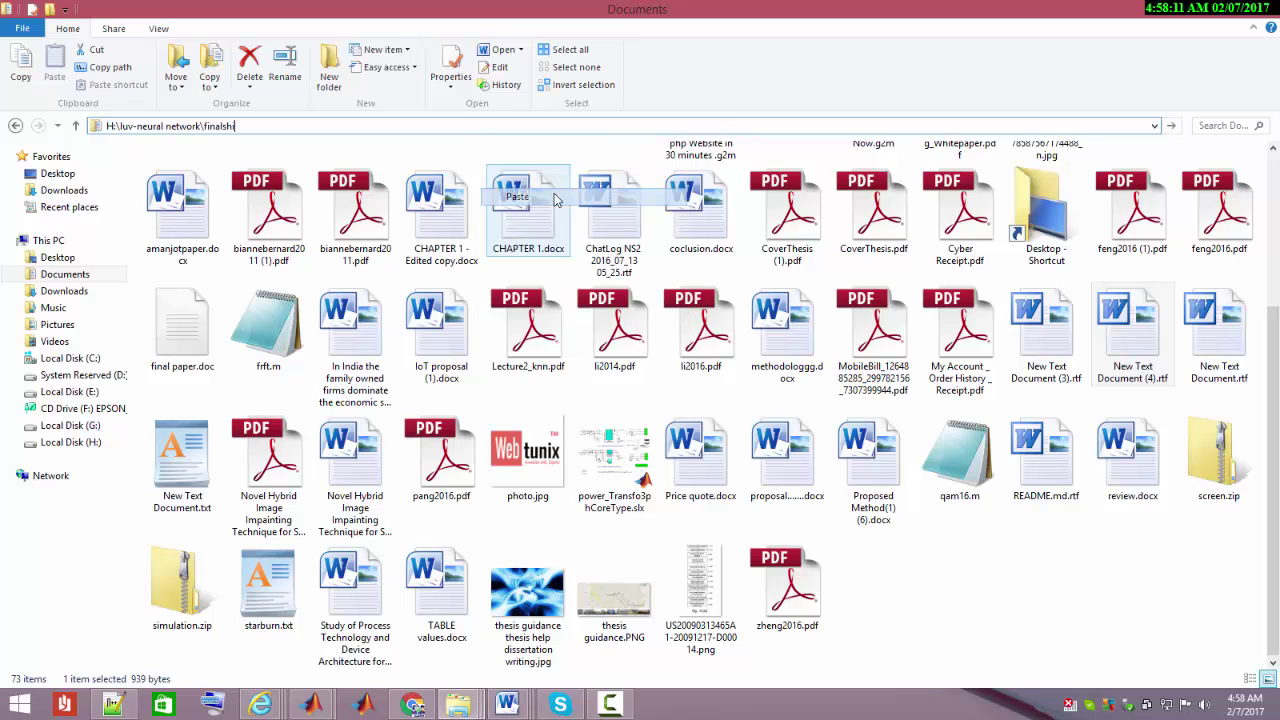
key(Return)
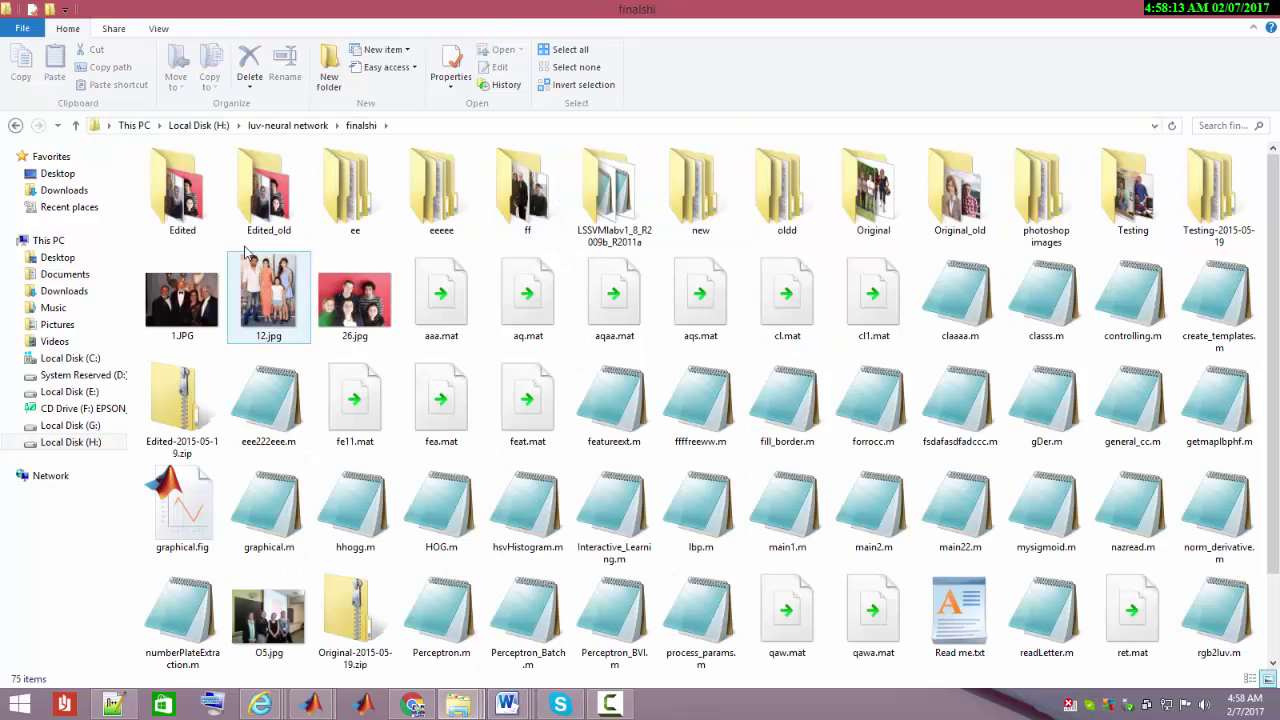
double_click(195, 205)
click(787, 409)
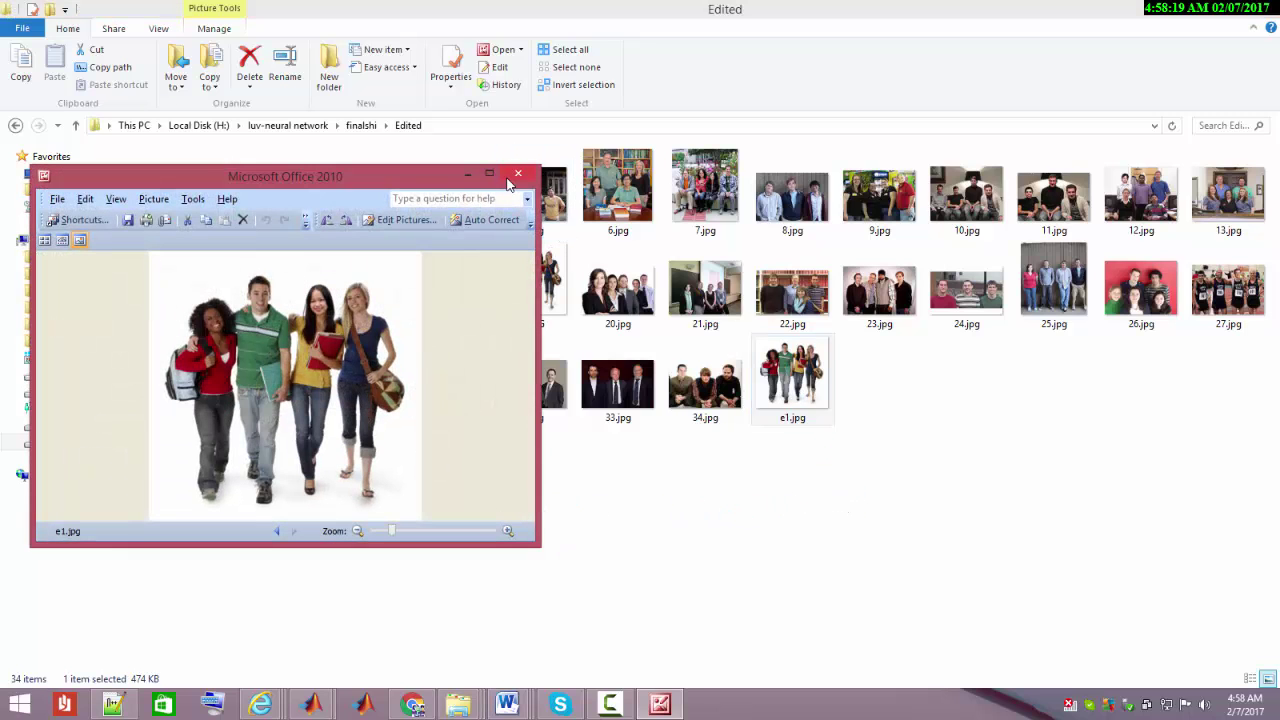
- Close e1.jpg and open 6.jpg from the Edited folder in Picture Manager
click(517, 175)
click(615, 195)
double_click(615, 195)
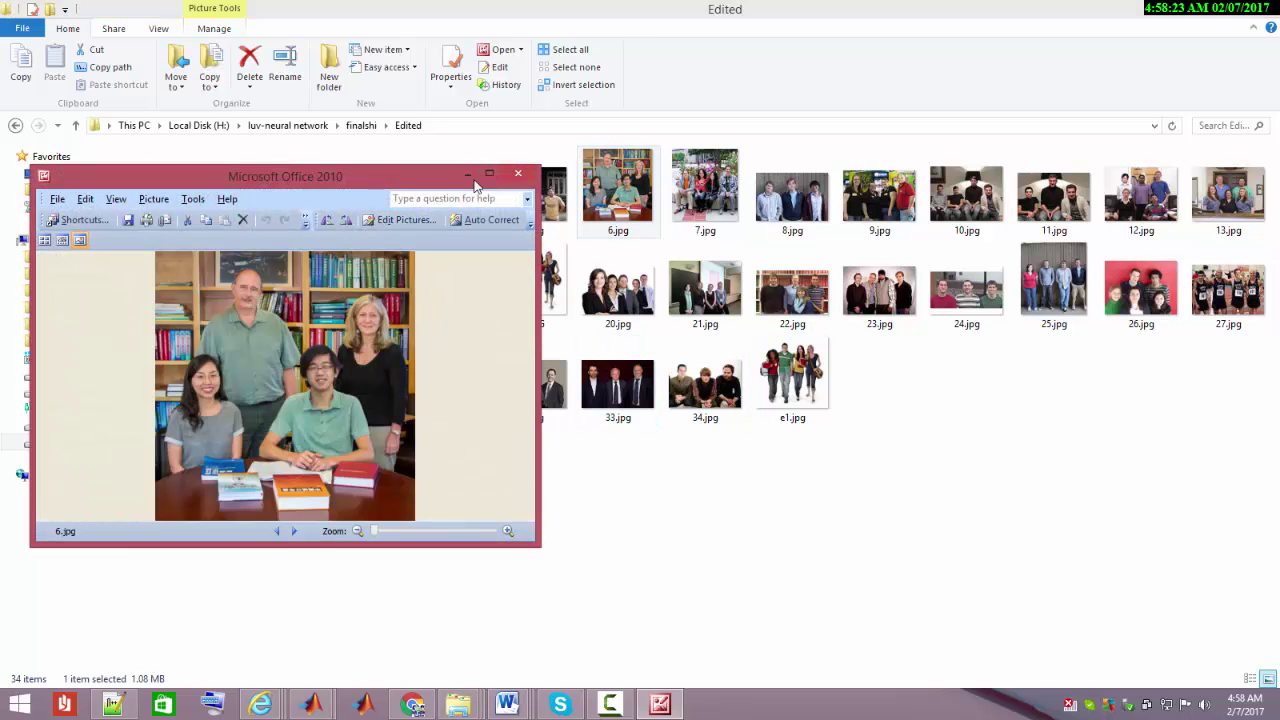
- Go to the Edited_old folder and open 17.jpg
click(361, 125)
double_click(268, 192)
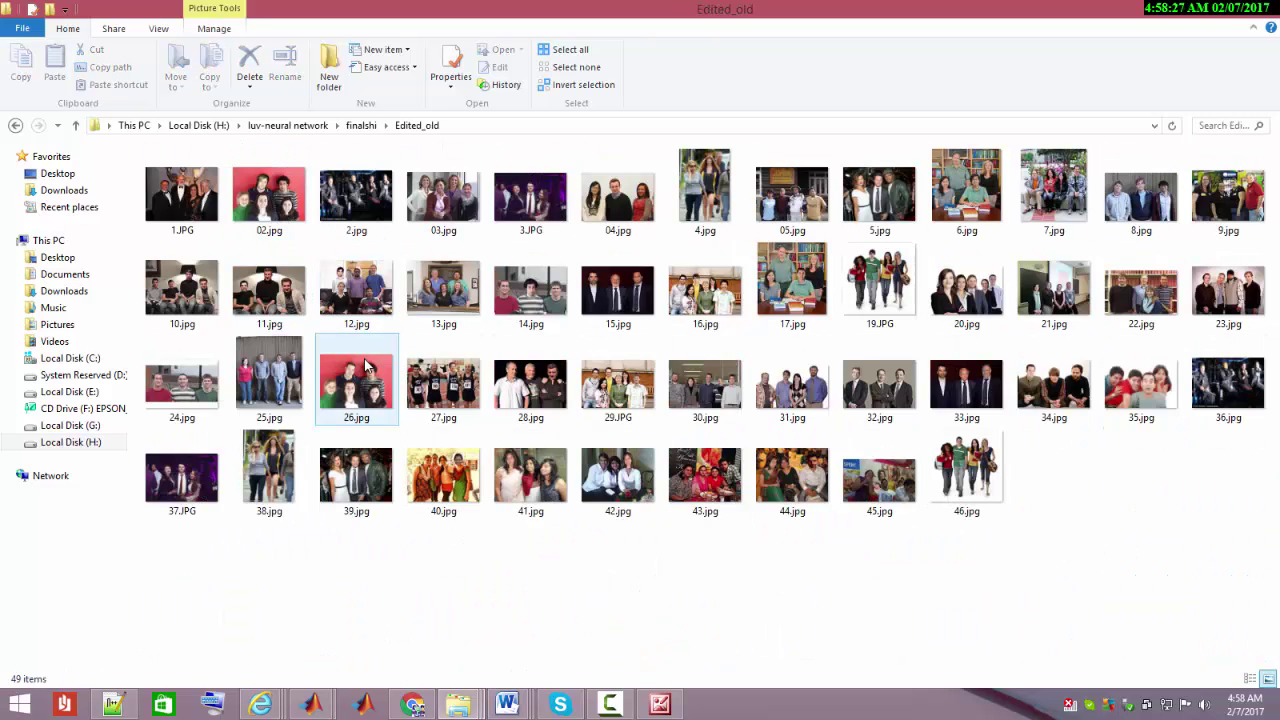
click(705, 290)
click(813, 285)
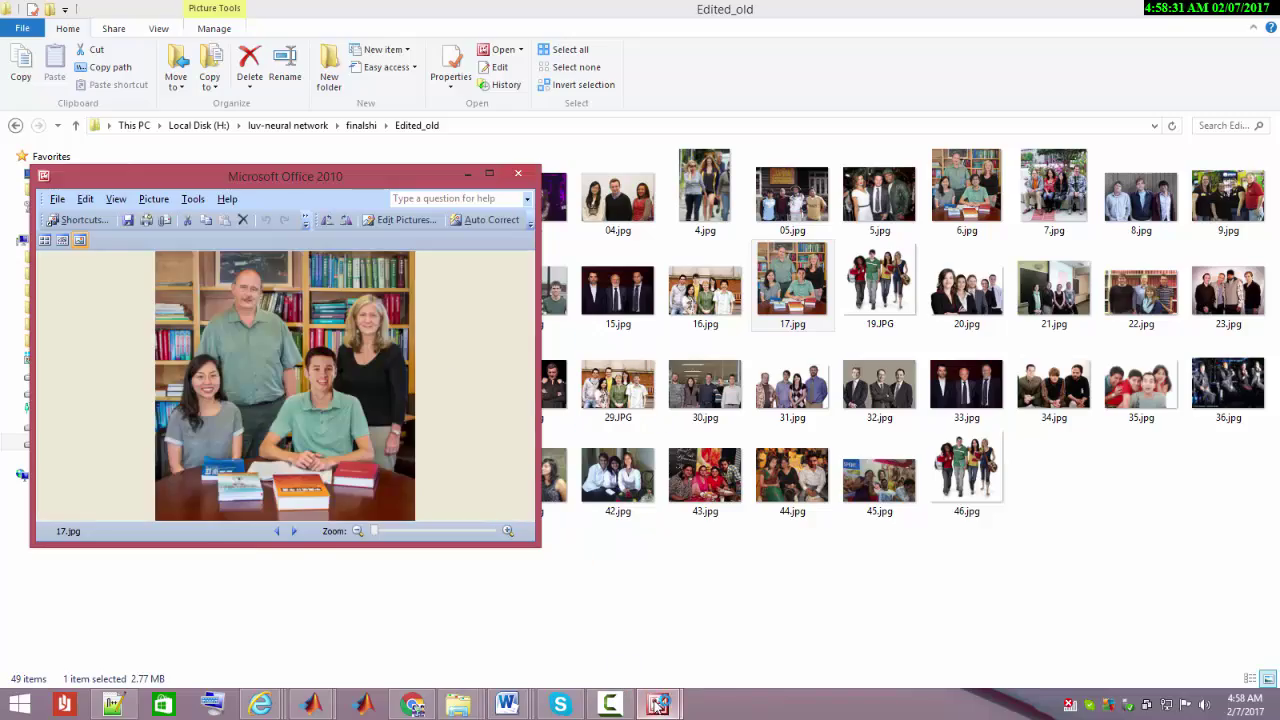
- Shake the 6.jpg window's title bar to minimize all other windows
mouse_move(657, 704)
click(720, 650)
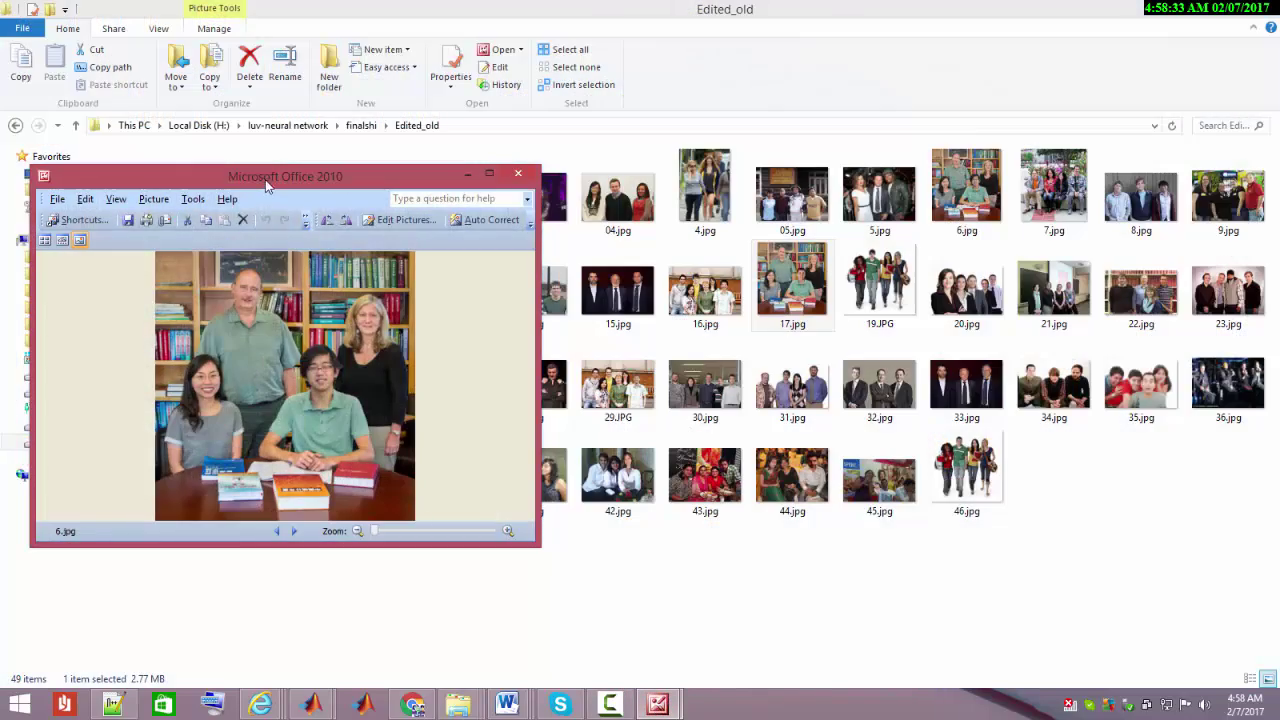
drag(268, 184, 728, 226)
mouse_move(665, 698)
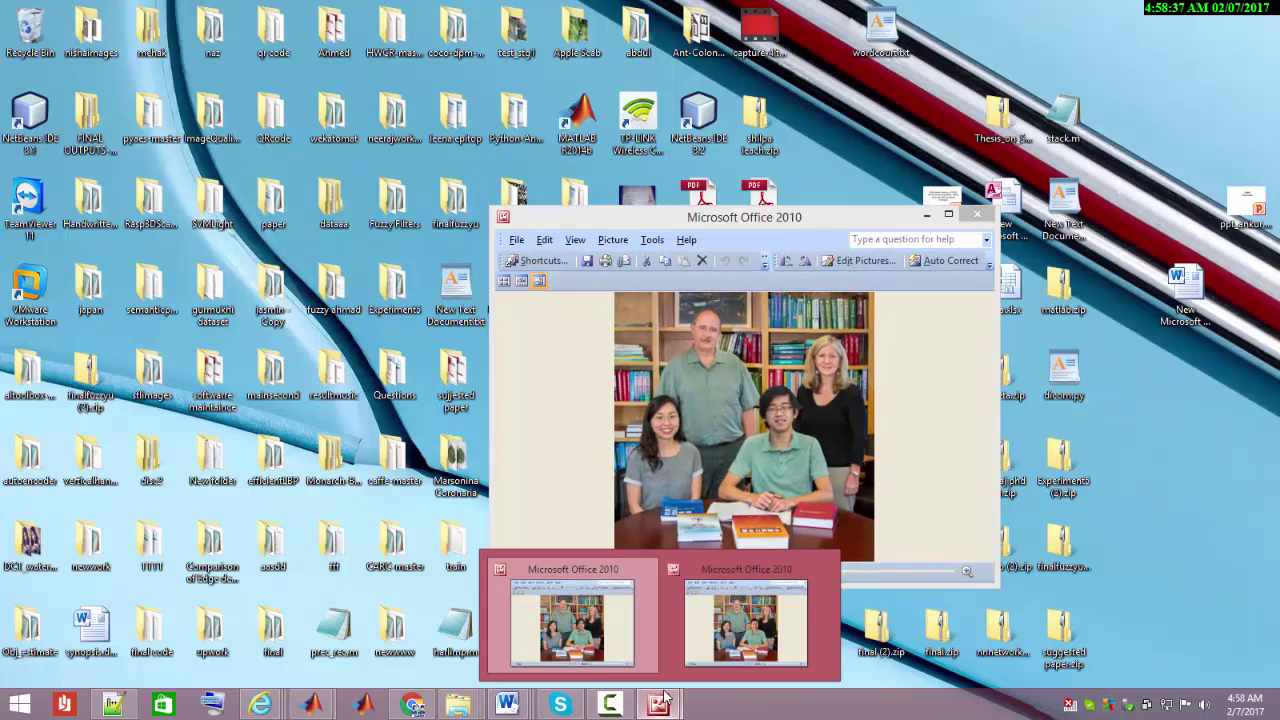
- Restore the picture windows, enlarging 6.jpg and repositioning the 17.jpg window
click(738, 679)
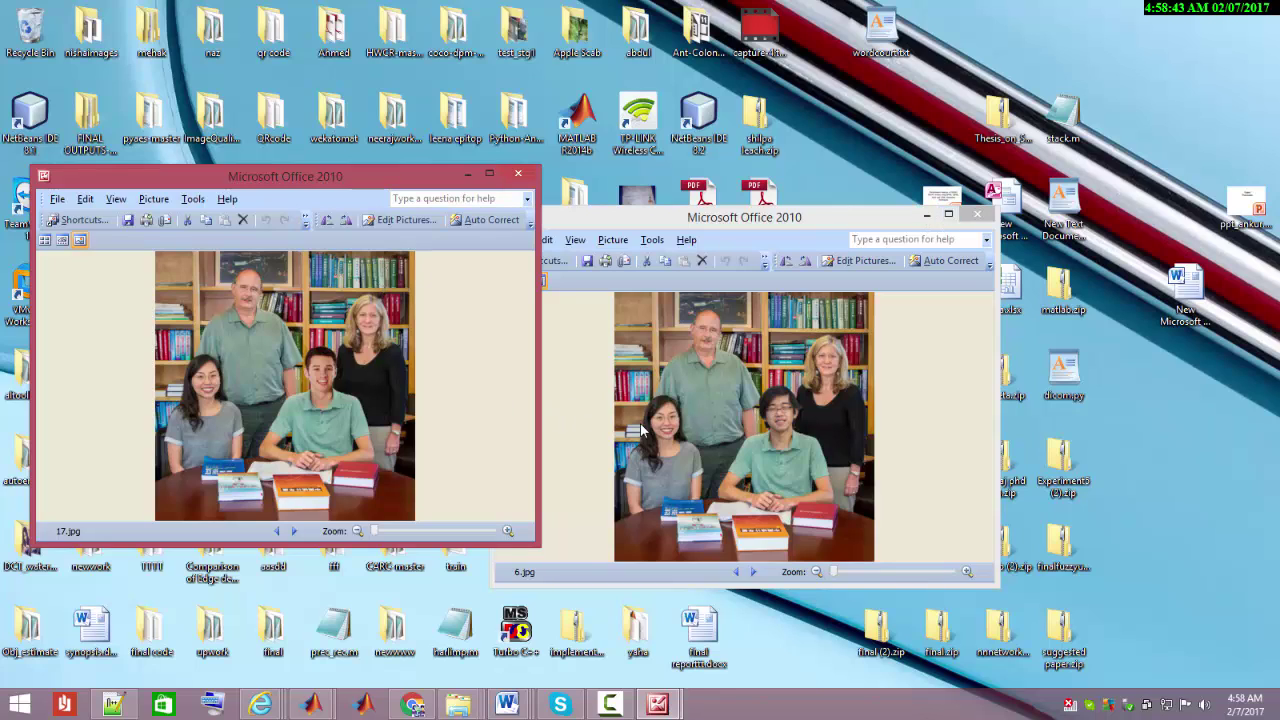
drag(748, 206, 748, 112)
click(278, 365)
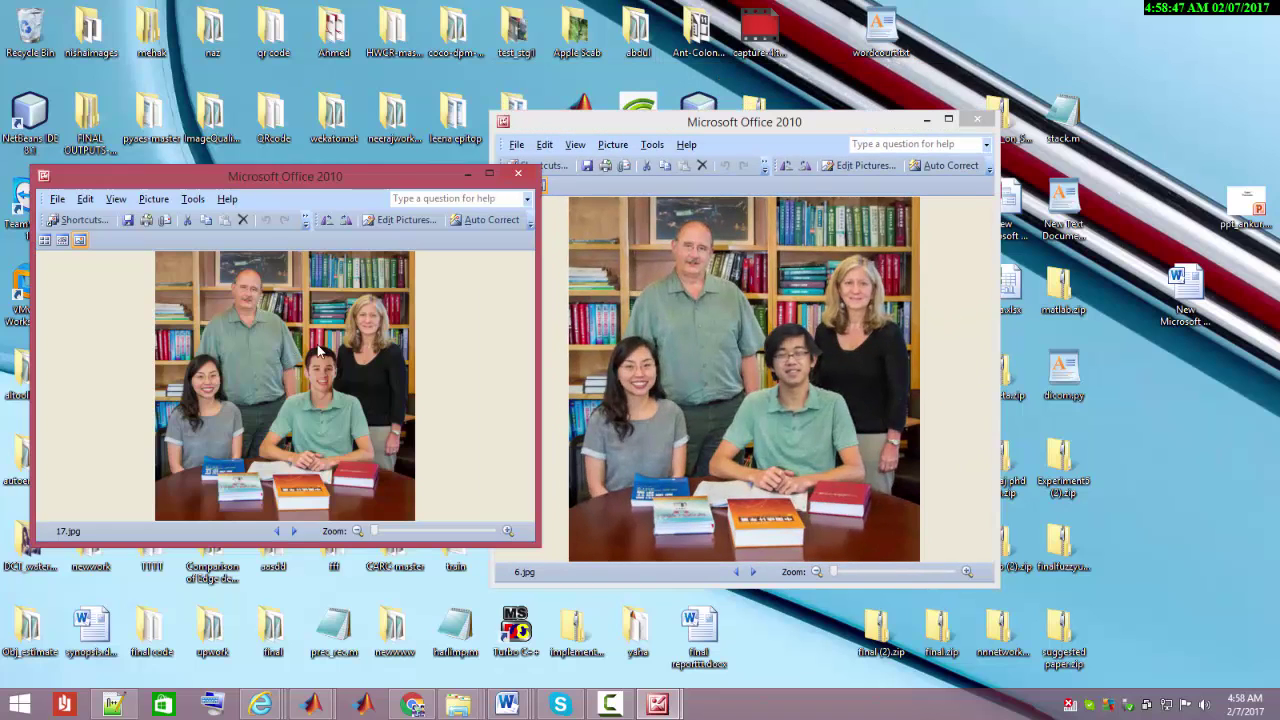
drag(306, 183, 544, 210)
drag(505, 167, 397, 149)
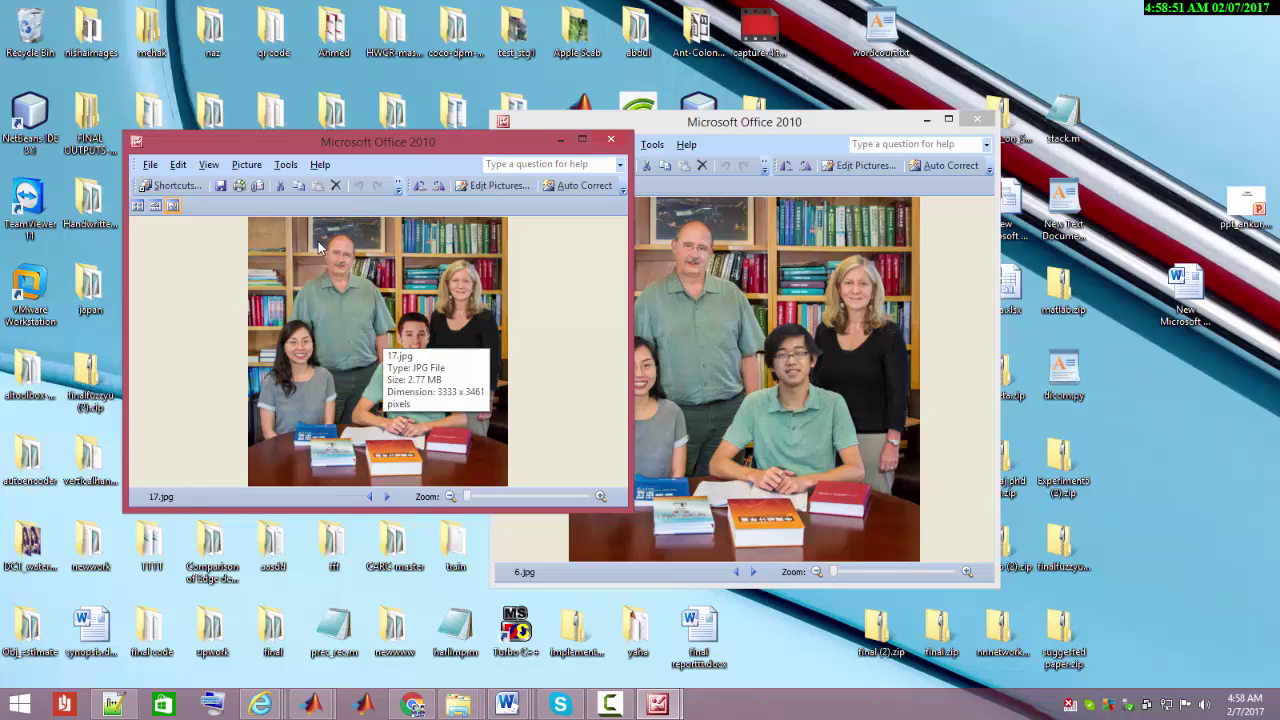
- View 6.jpg and 17.jpg maximized, then close both photo windows
click(870, 475)
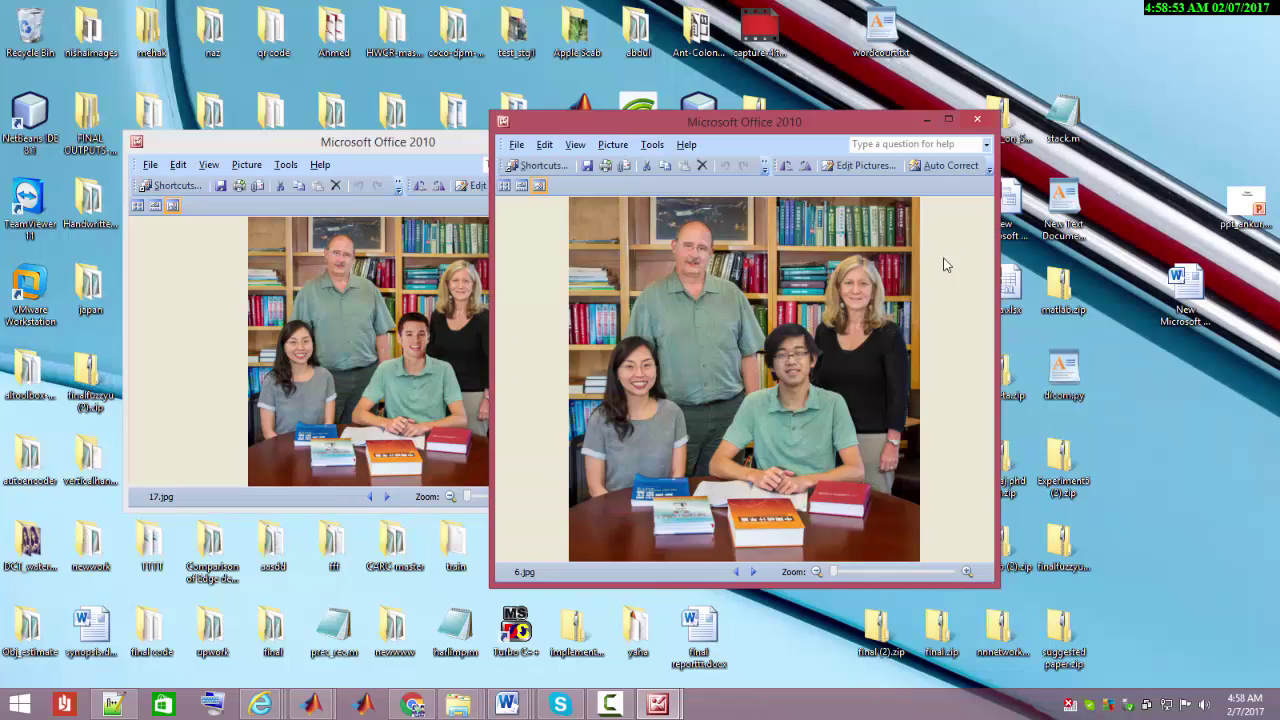
click(948, 120)
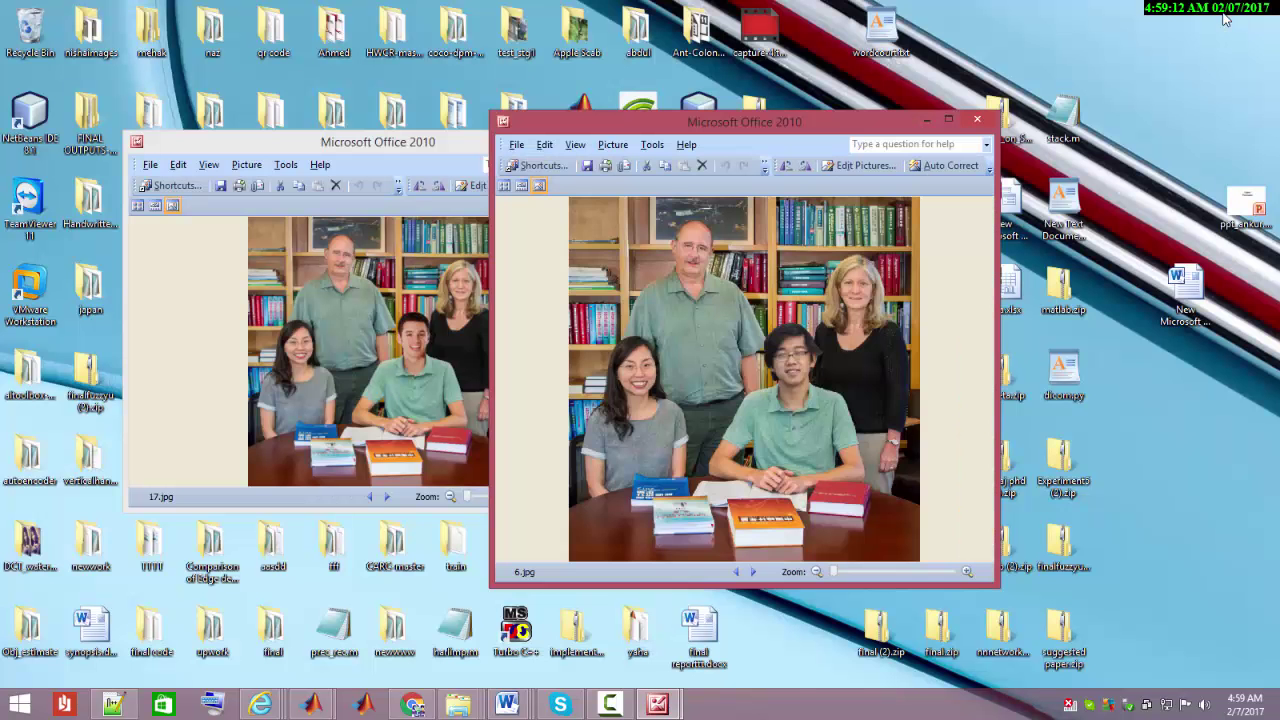
click(1236, 9)
click(583, 139)
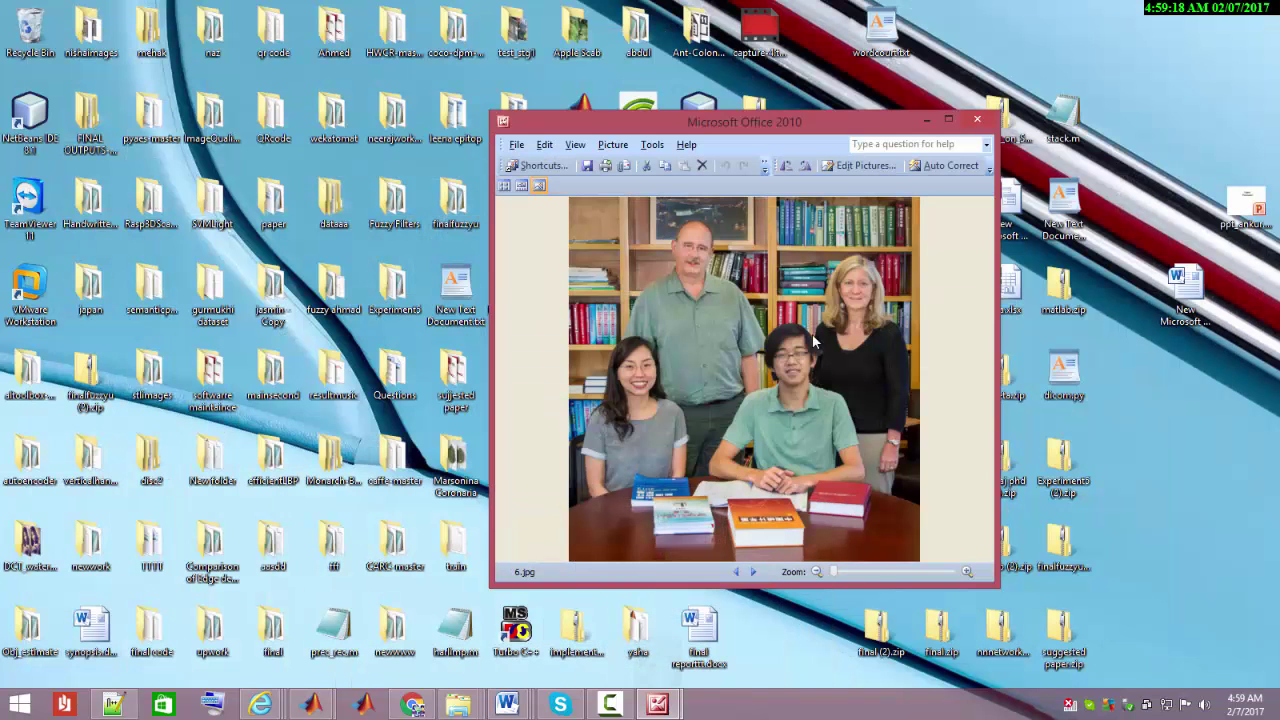
click(1212, 8)
click(977, 119)
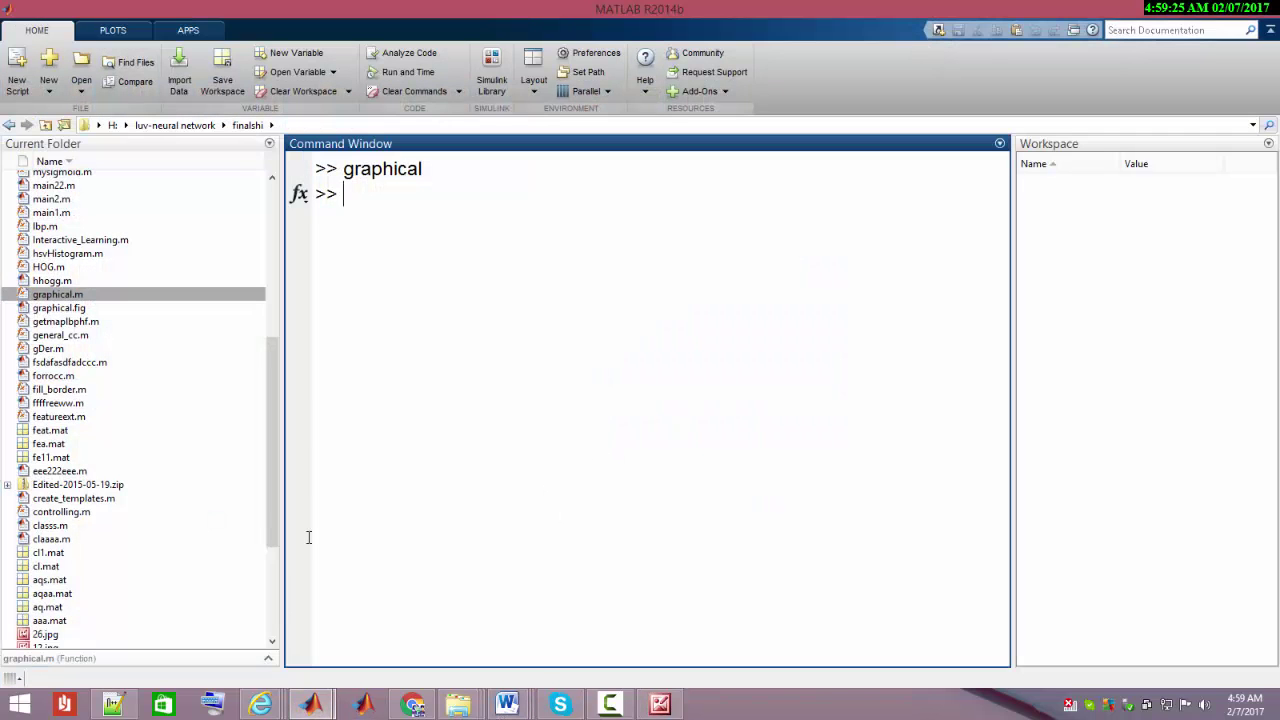
- Open graphical.m, highlight faceDetector, and scroll down to the newelm training and OLDSVMACCURACY code
click(57, 294)
right_click(57, 294)
click(76, 298)
scroll(361, 360, down, 13)
scroll(361, 360, down, 8)
double_click(103, 348)
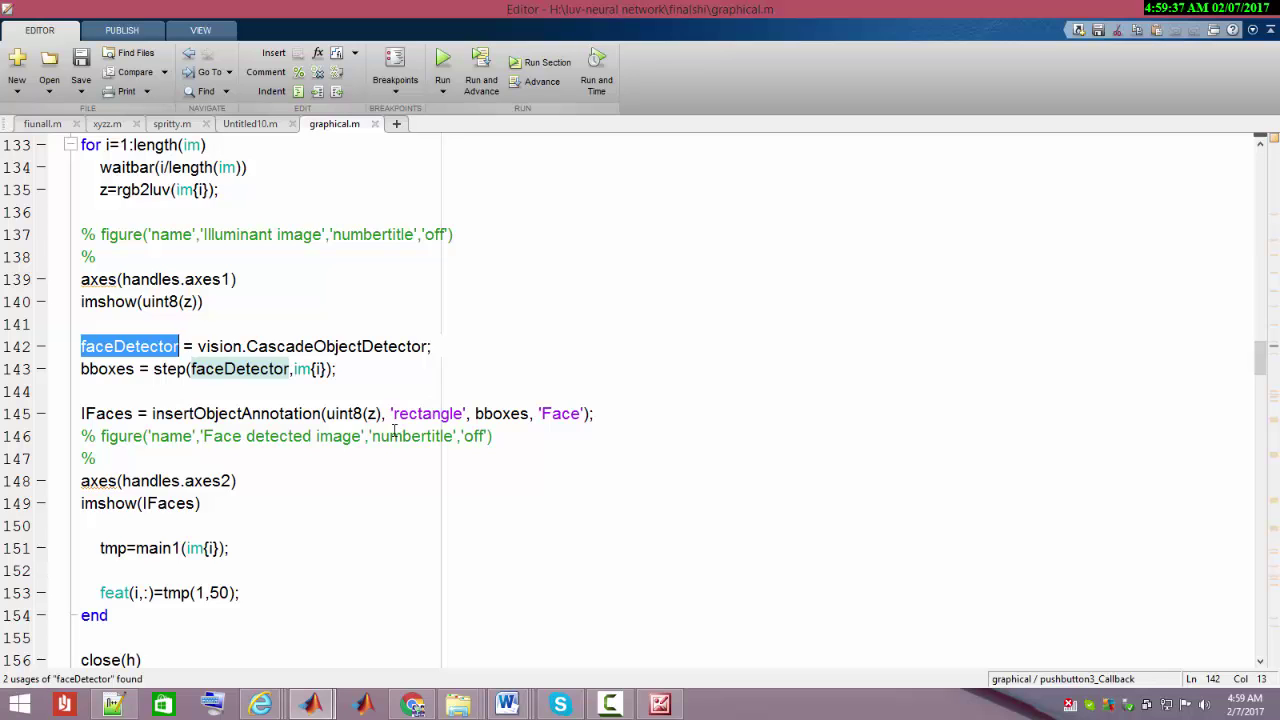
scroll(395, 430, down, 9)
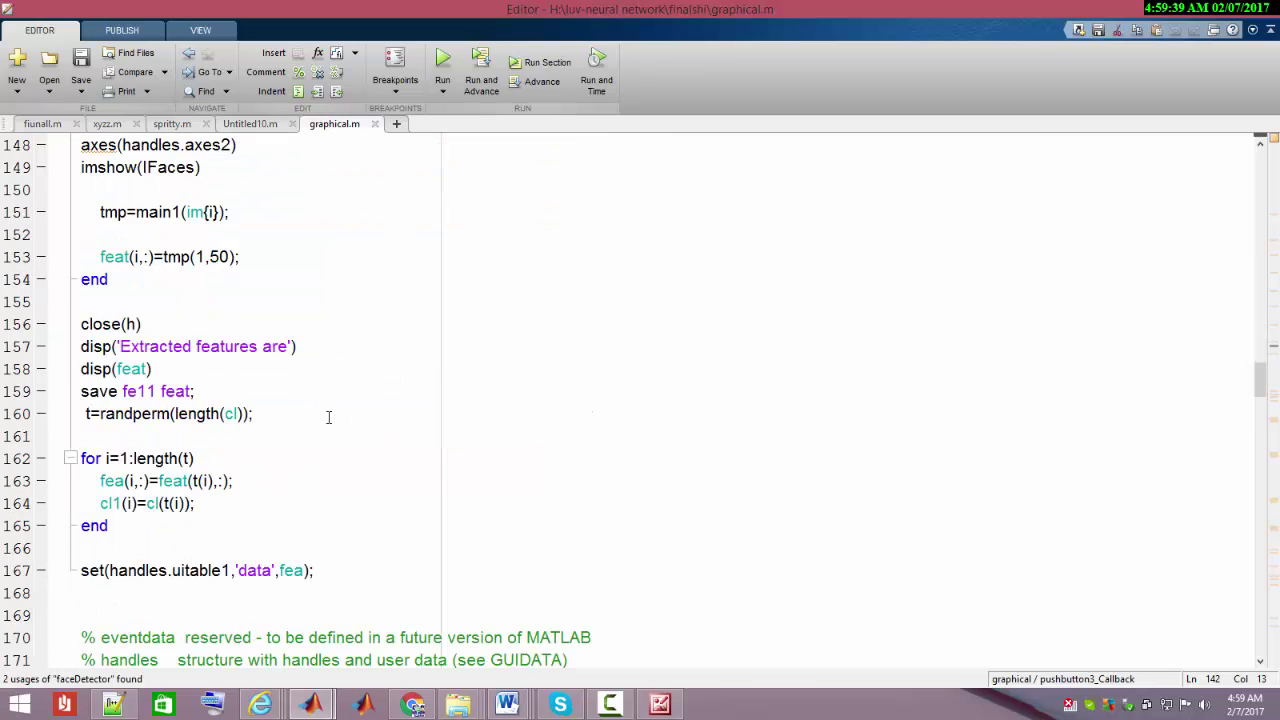
scroll(325, 393, down, 2)
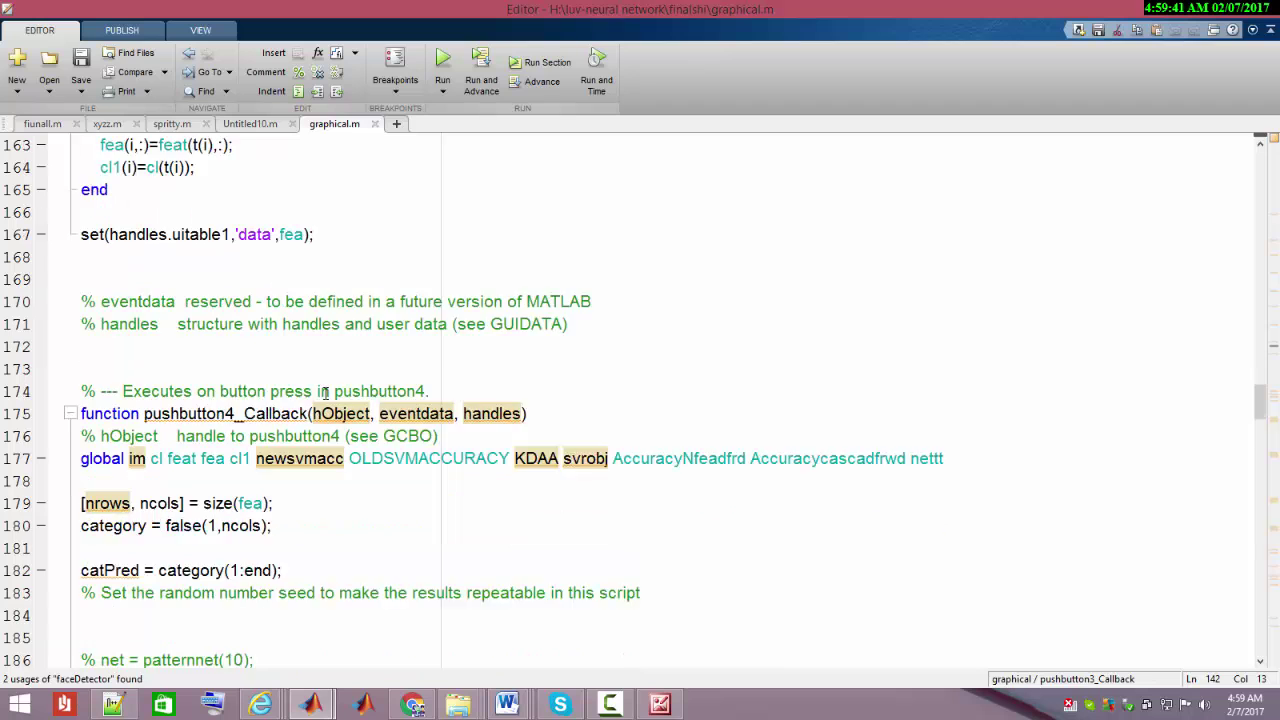
scroll(325, 393, down, 6)
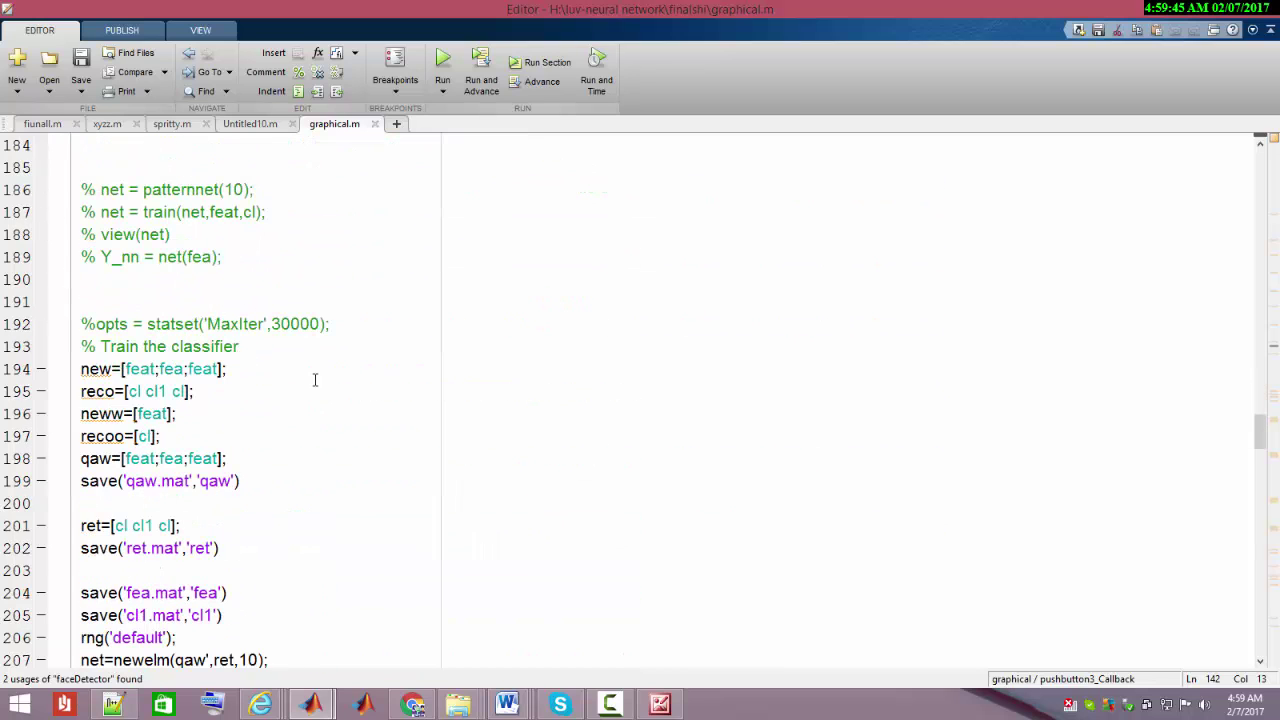
scroll(315, 380, down, 3)
- Open the newelm source from line 207 and read its Elman network description and obsolescence note
double_click(168, 458)
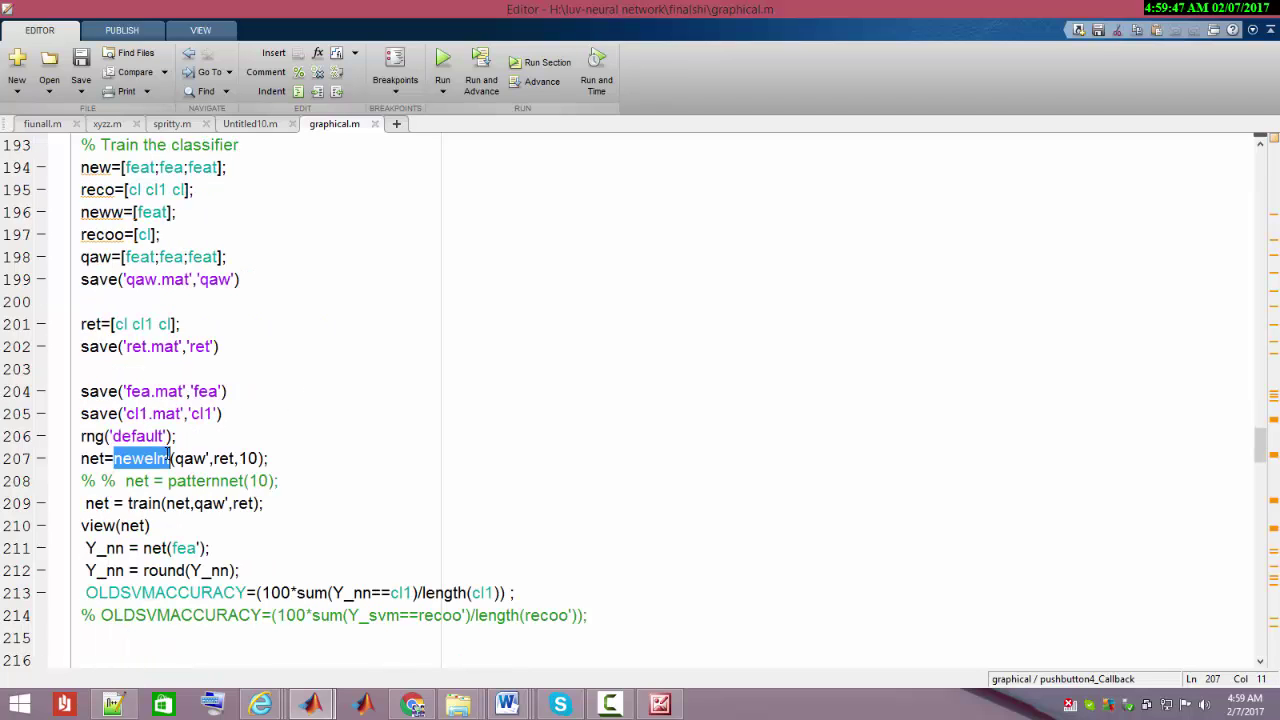
triple_click(145, 459)
click(138, 460)
double_click(135, 460)
right_click(137, 462)
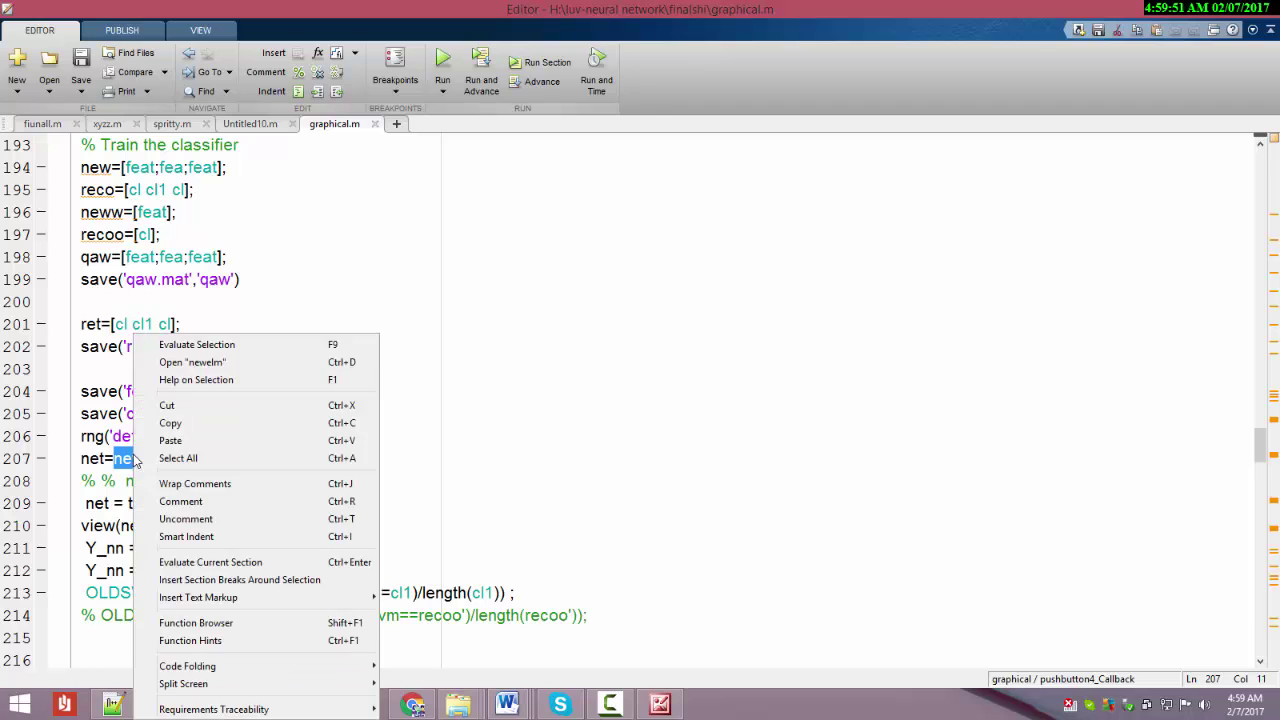
click(152, 364)
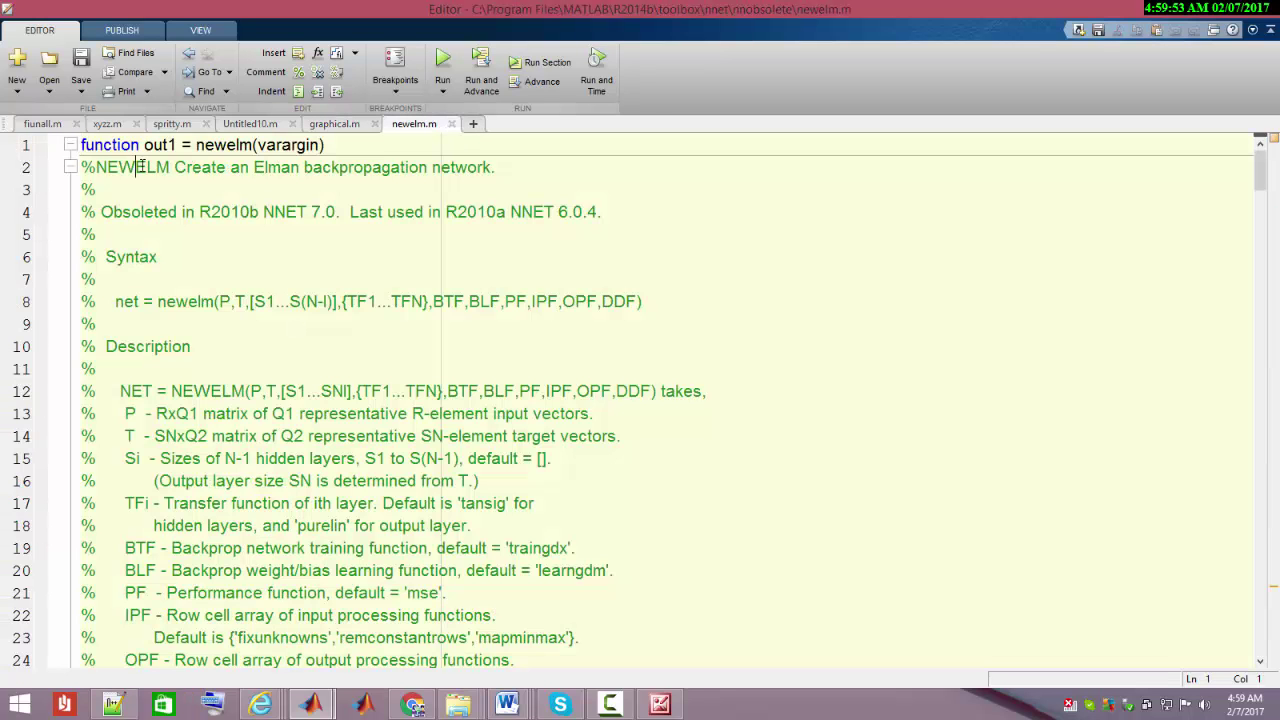
drag(137, 167, 565, 232)
click(563, 231)
triple_click(563, 231)
triple_click(296, 191)
triple_click(375, 215)
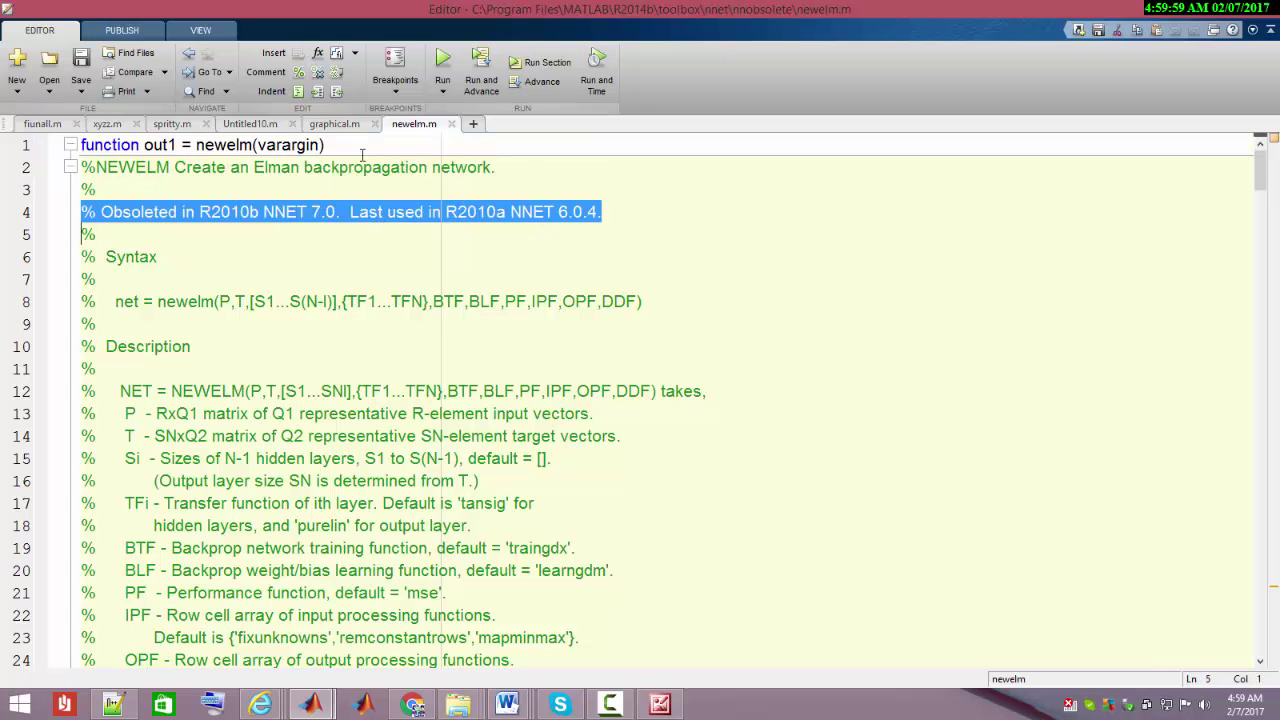
- Open the newff source from line 236 and review its description and recommended-function note
click(323, 127)
scroll(337, 251, down, 1)
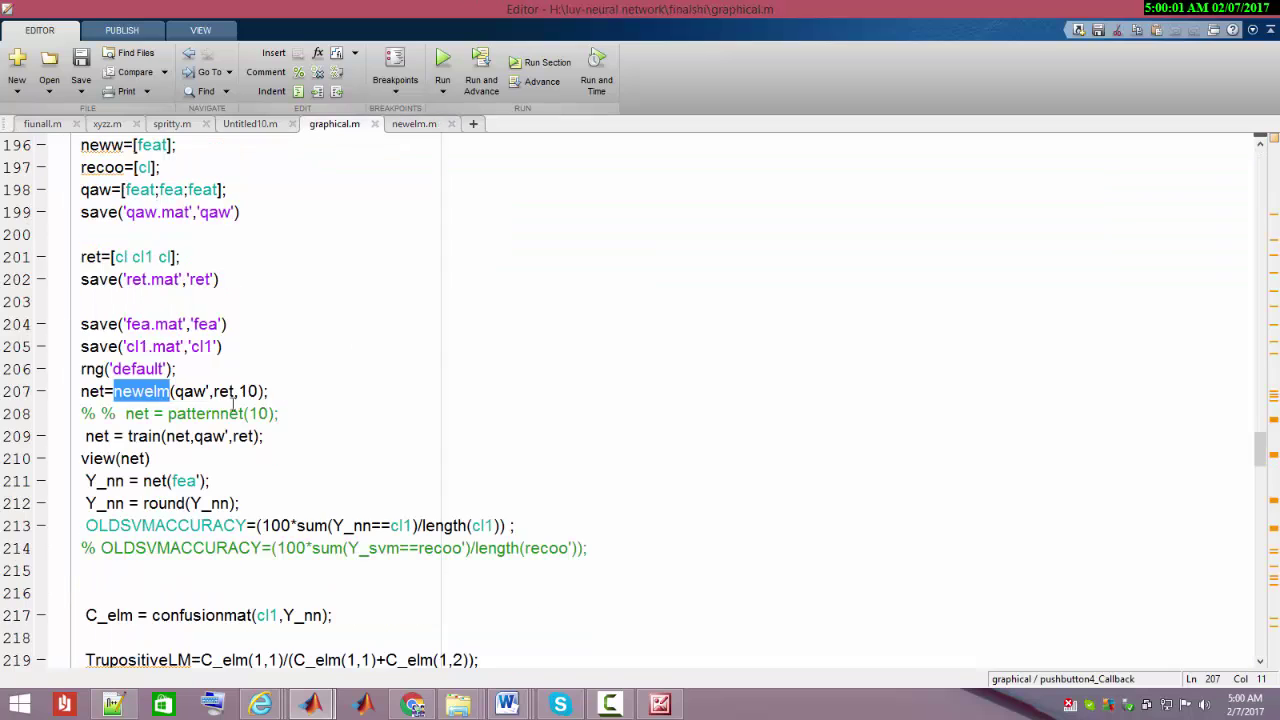
double_click(148, 391)
scroll(318, 342, down, 9)
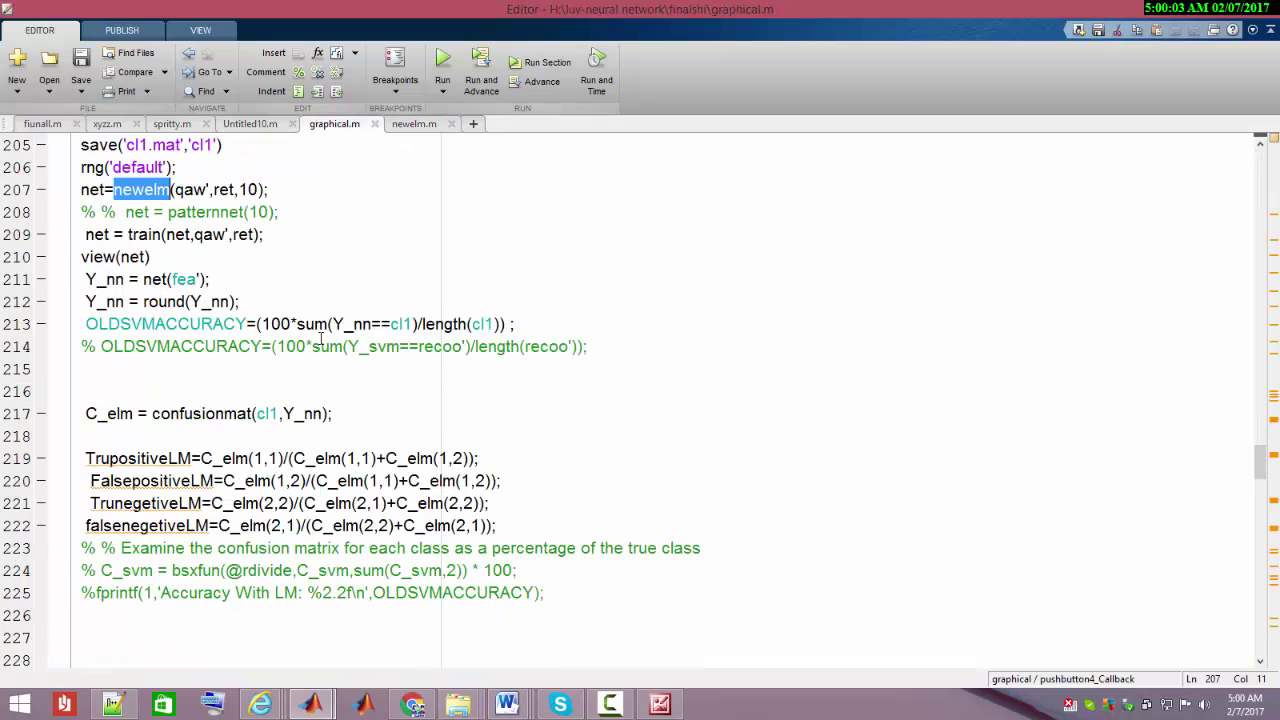
scroll(320, 338, down, 5)
scroll(318, 336, up, 2)
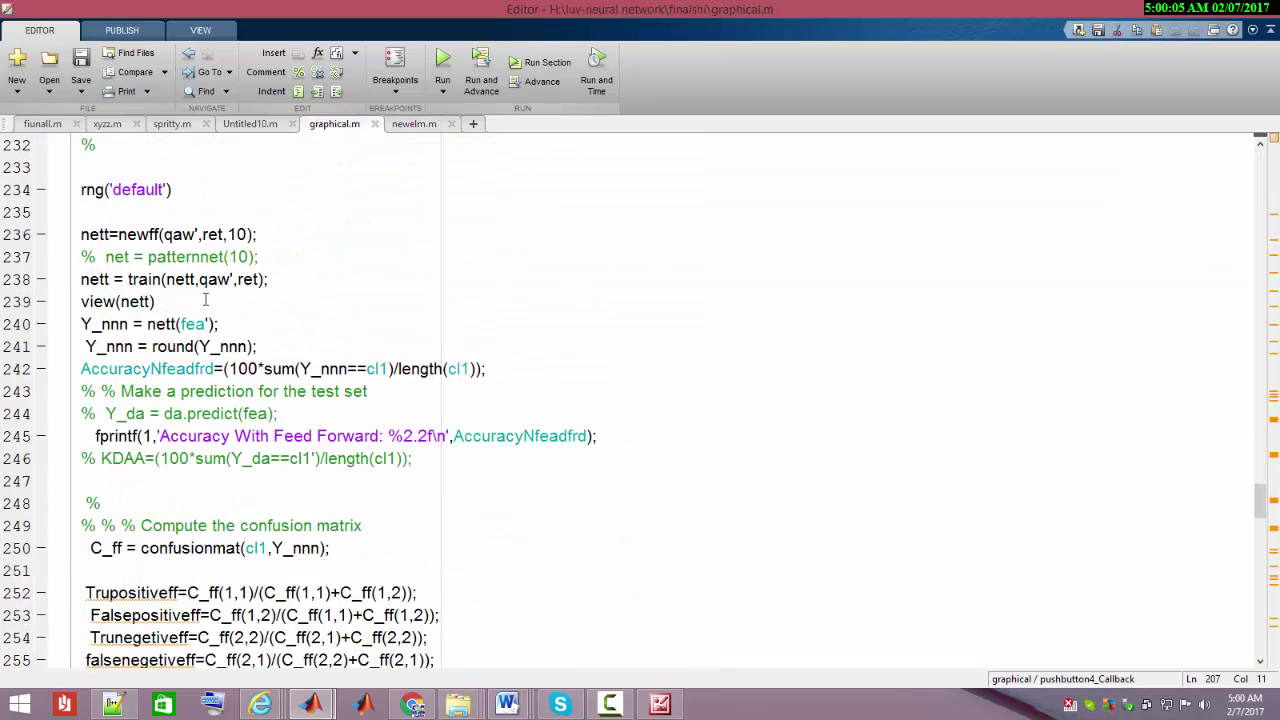
double_click(140, 234)
right_click(140, 234)
click(183, 258)
drag(522, 167, 326, 234)
triple_click(326, 234)
click(346, 170)
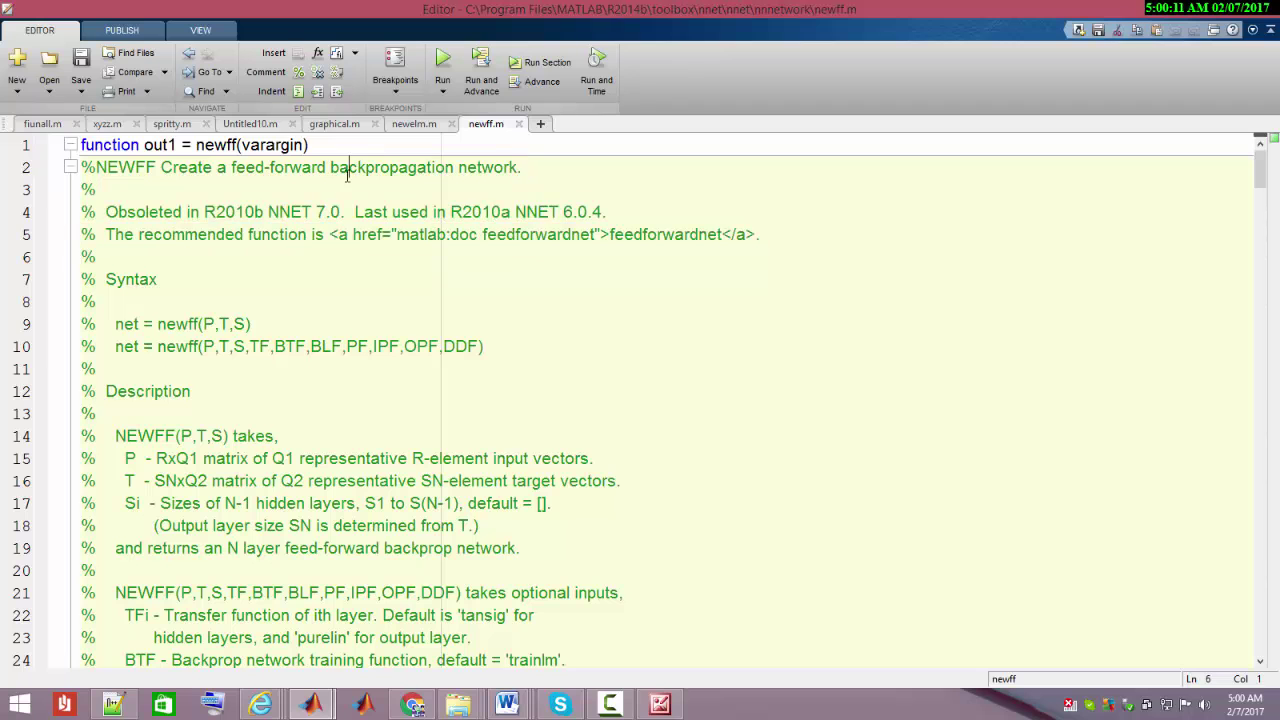
- Open the newcf source from line 261 and mark its cascade-forward network description
click(334, 123)
scroll(433, 360, down, 9)
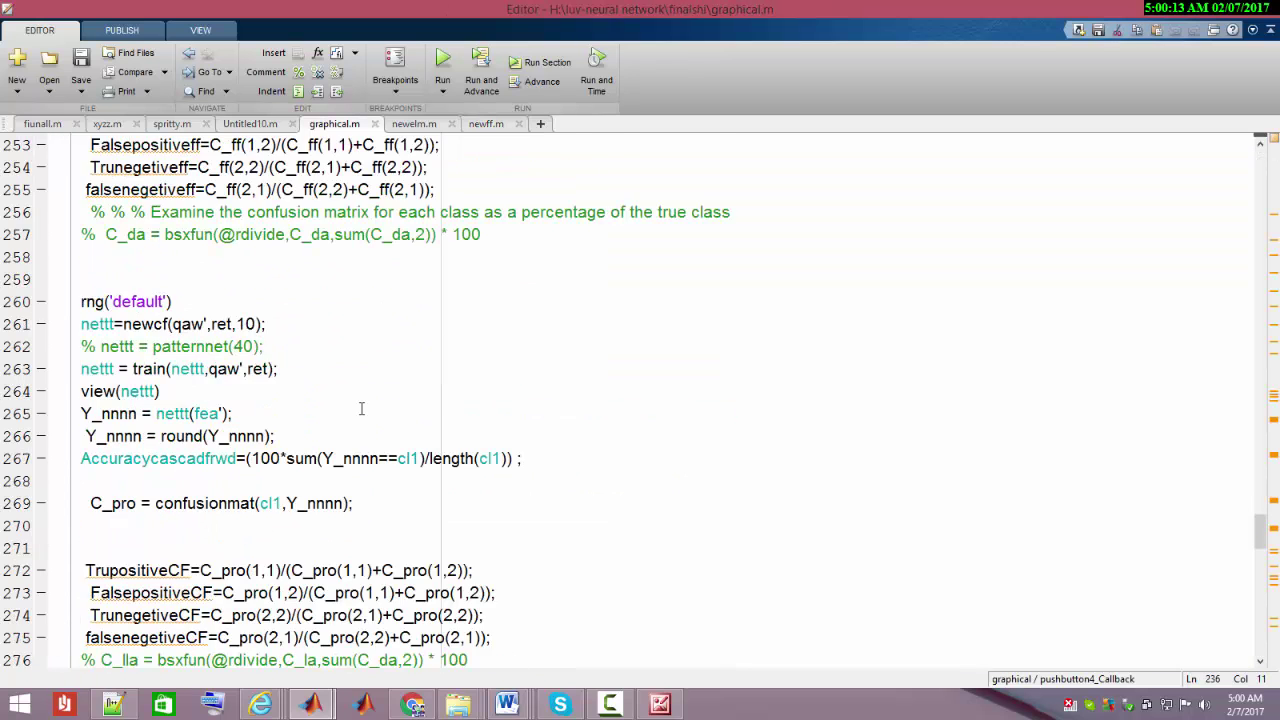
double_click(150, 189)
right_click(156, 189)
click(338, 196)
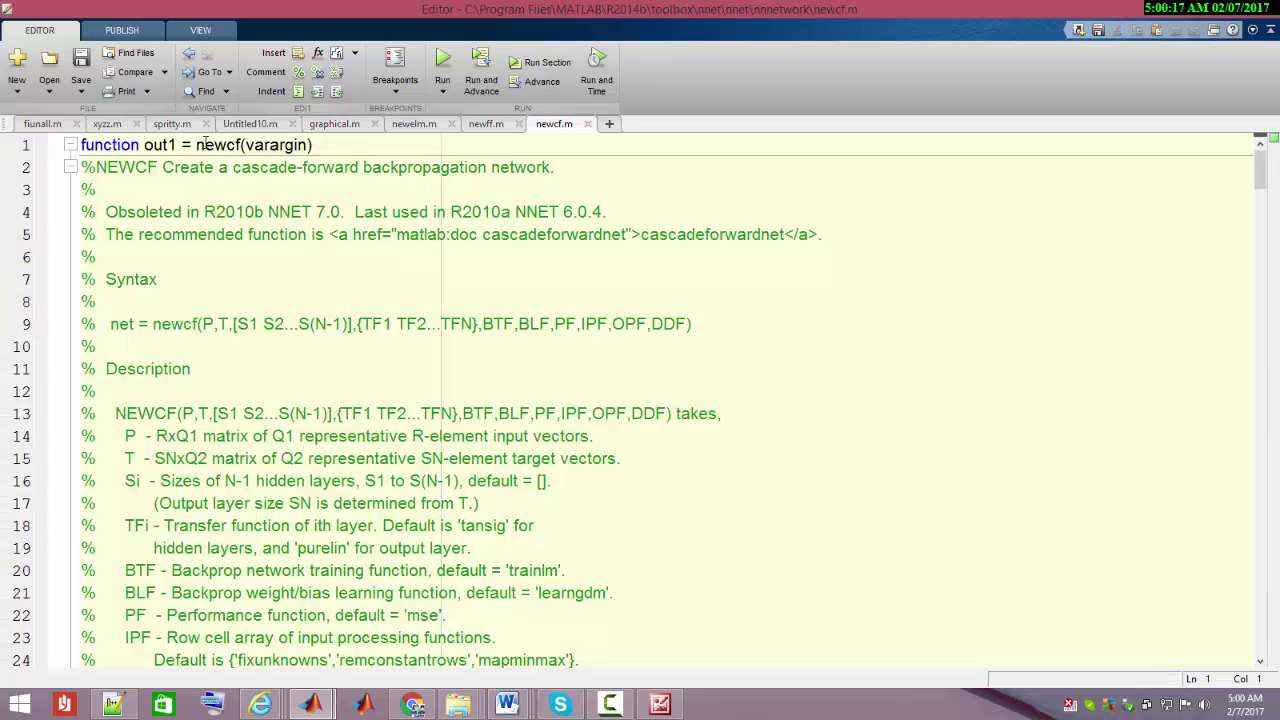
drag(495, 167, 553, 167)
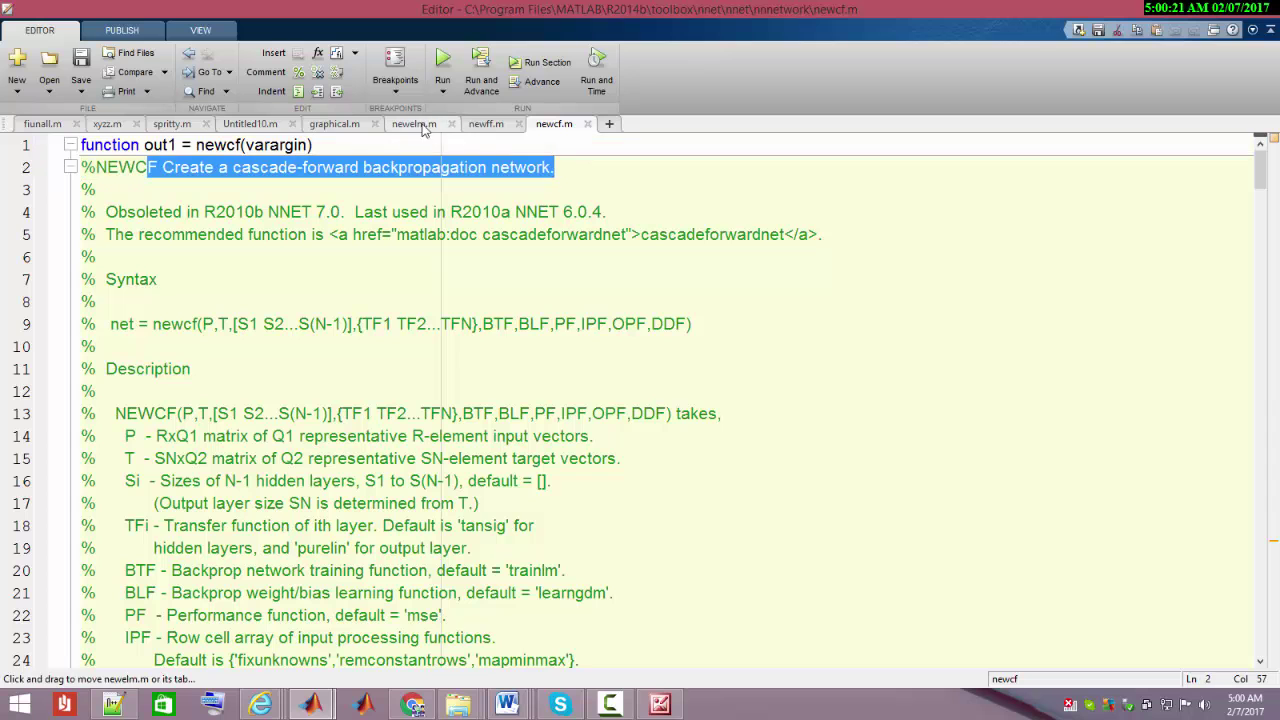
- Return to graphical.m and examine the ret argument of the newff call on line 236
click(334, 124)
scroll(276, 271, up, 9)
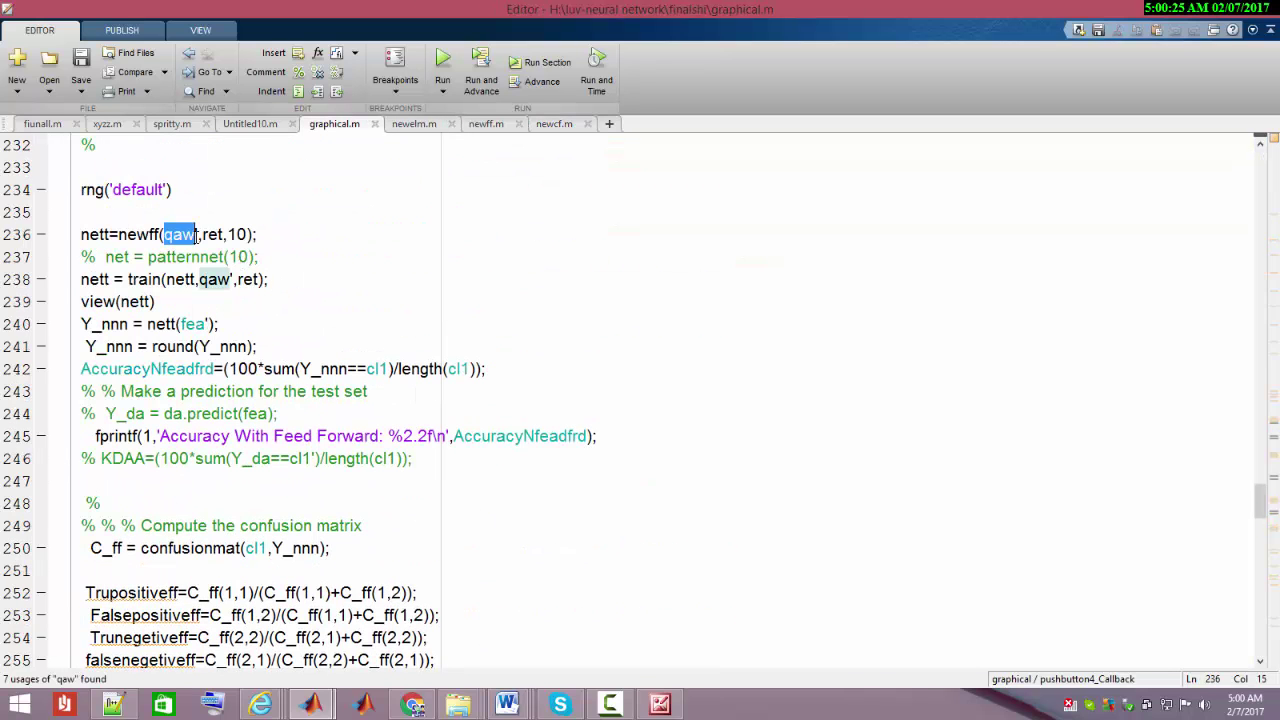
click(352, 253)
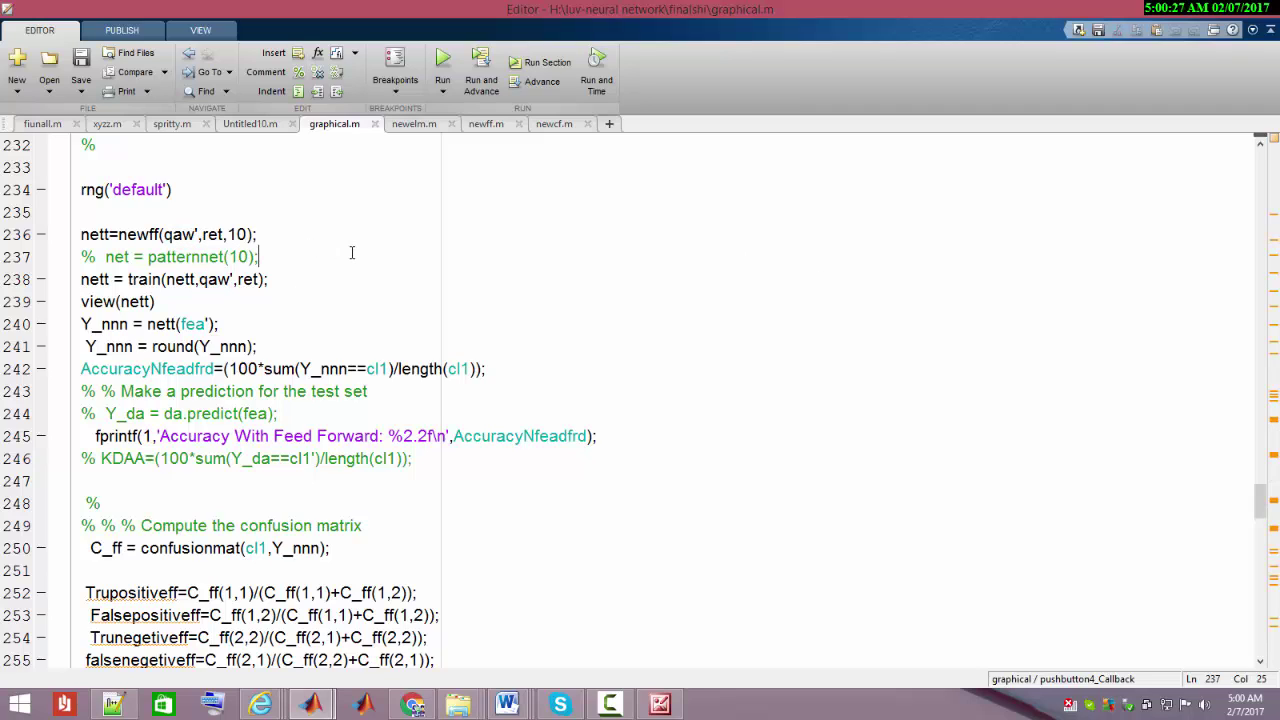
click(199, 234)
key(ctrl+shift+Right)
scroll(298, 258, down, 1)
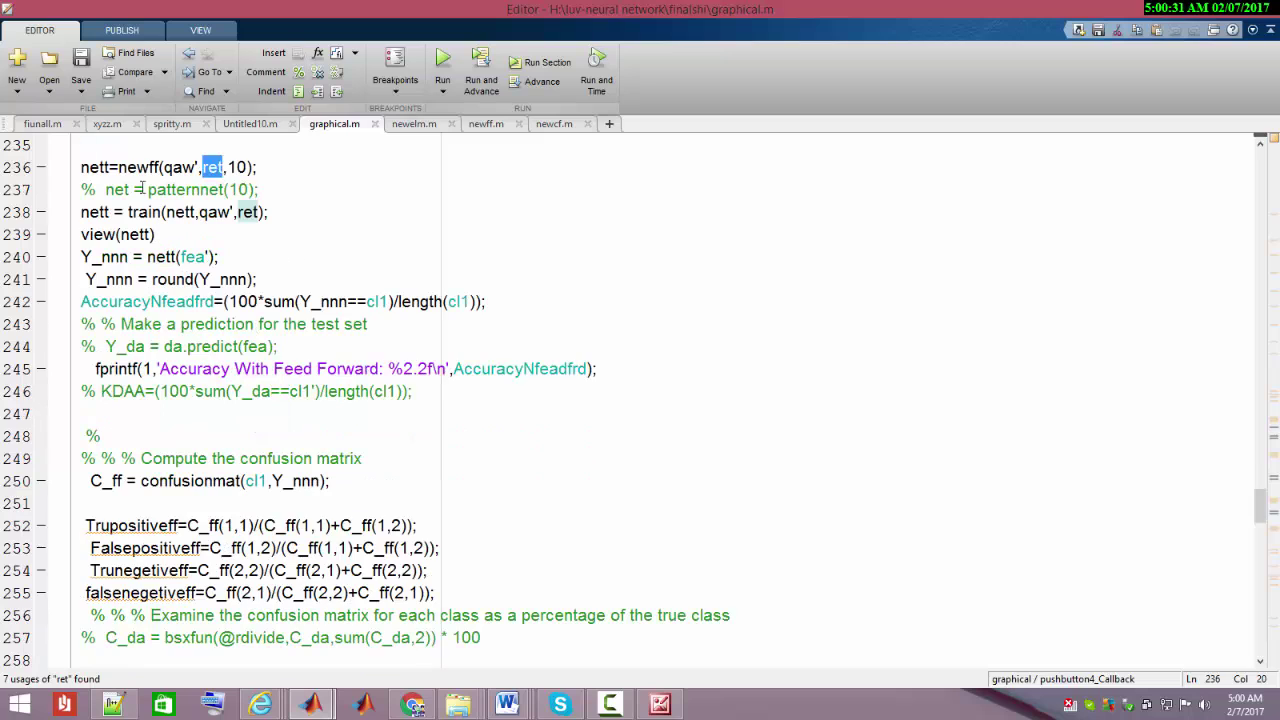
click(268, 170)
- Review the whole newff definition on line 236 and its nett network variable
triple_click(268, 172)
click(162, 170)
key(ctrl+Right)
key(End)
key(shift+Left)
key(shift+Left)
click(316, 167)
triple_click(267, 176)
click(106, 170)
double_click(104, 170)
click(145, 190)
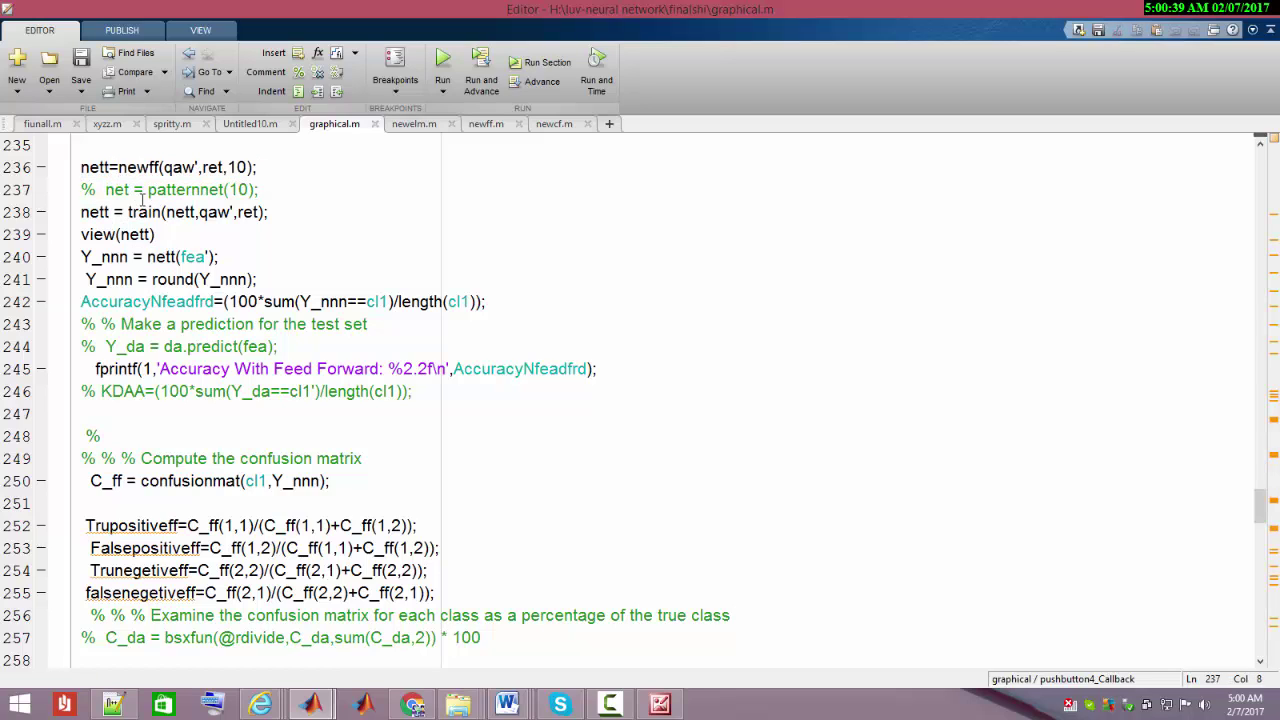
double_click(108, 167)
click(132, 200)
- Check the nett, qaw and ret arguments of the train call on line 238, then minimize the Editor
double_click(180, 212)
double_click(213, 212)
click(178, 212)
double_click(180, 212)
double_click(215, 212)
double_click(247, 212)
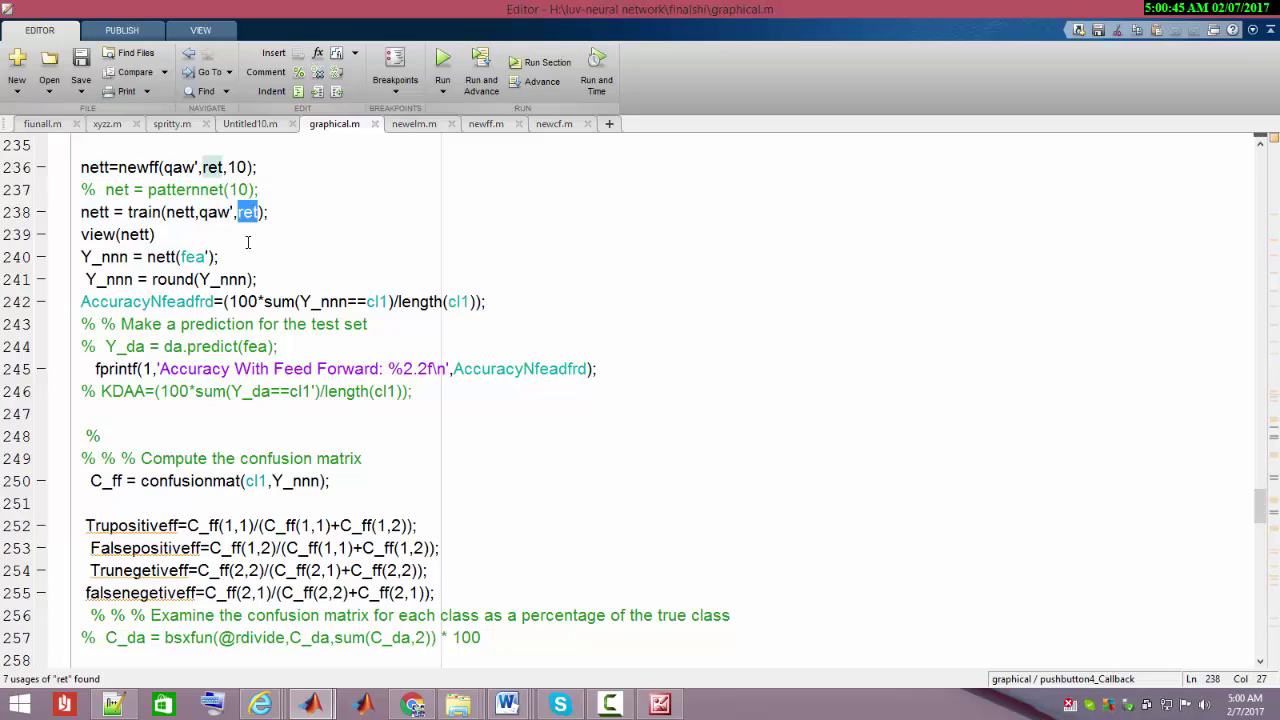
click(246, 234)
double_click(248, 213)
double_click(215, 212)
click(222, 237)
double_click(218, 214)
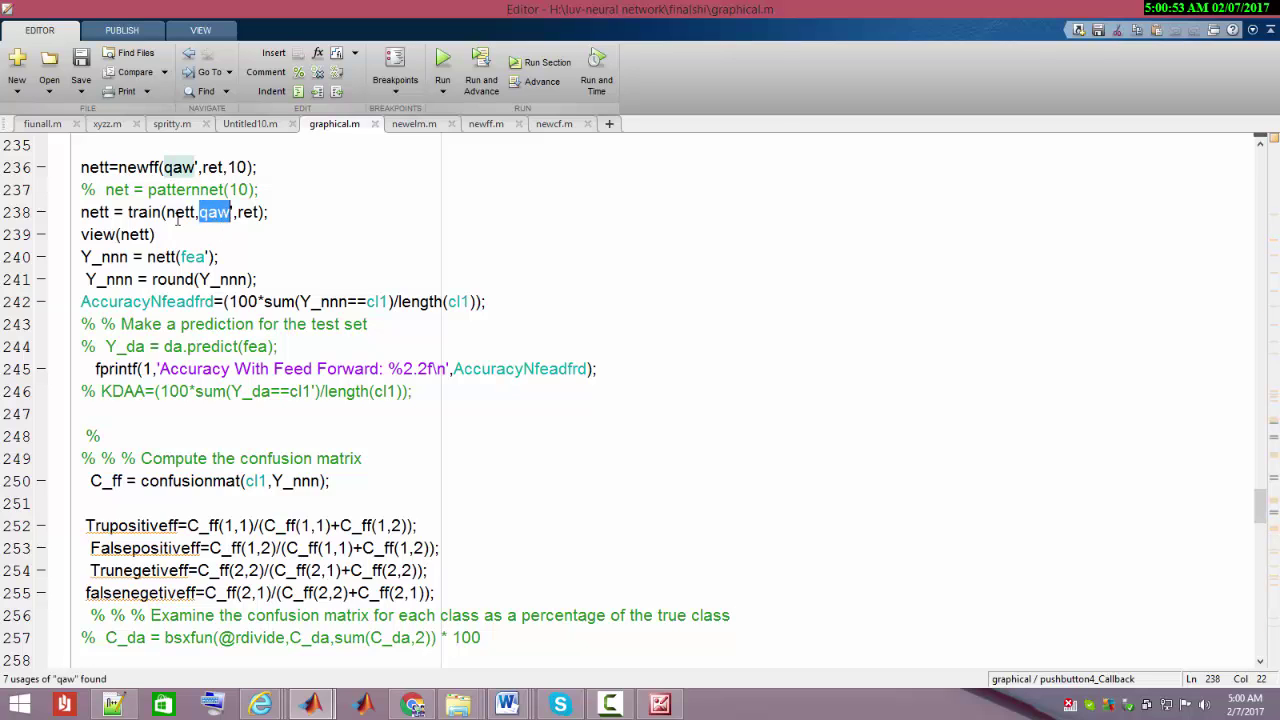
double_click(96, 212)
scroll(1135, 333, down, 15)
click(1208, 20)
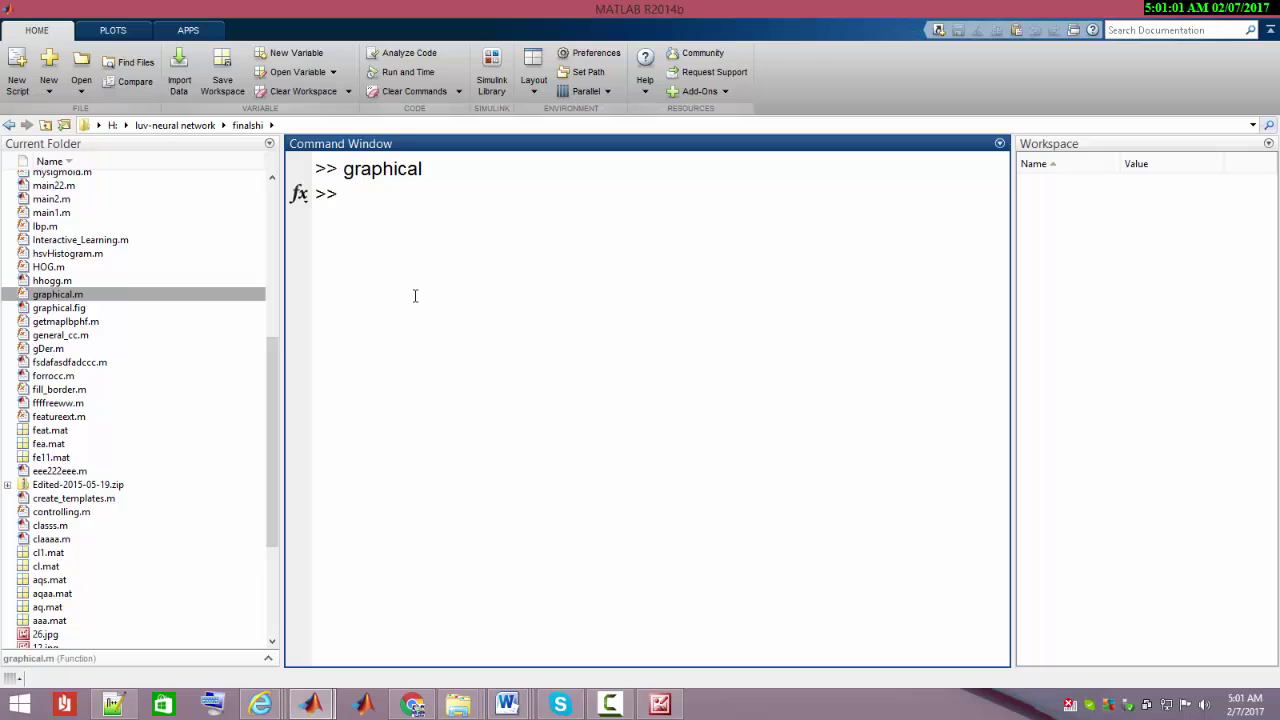
- Run graphical.m from its context menu to launch the forgery-detection GUI
right_click(72, 296)
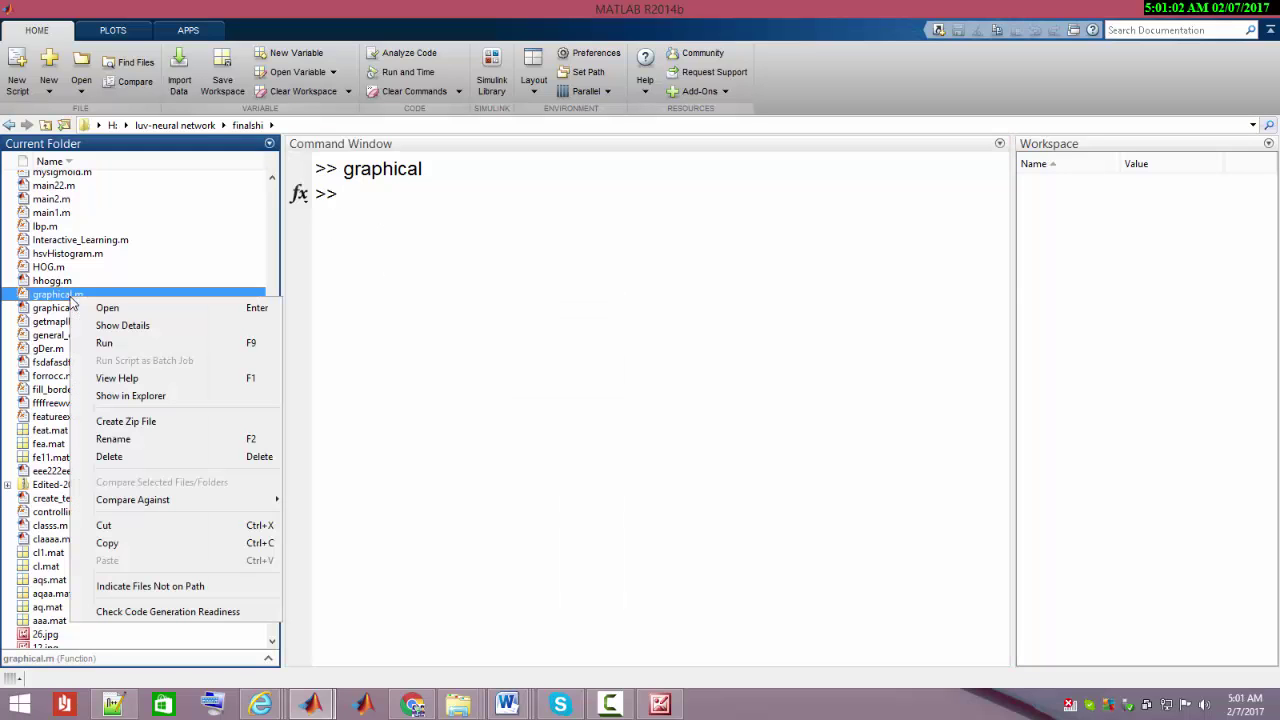
click(104, 343)
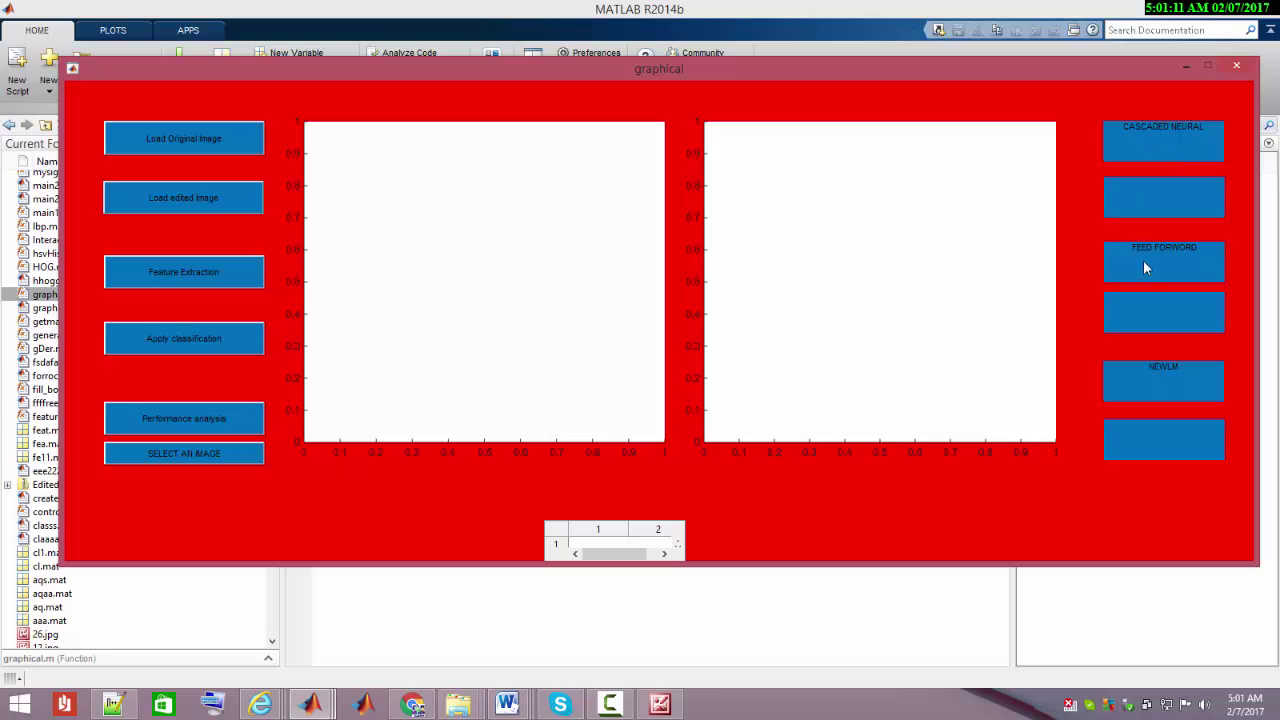
- Load the original images into the left panel and the edited images into the right panel
click(185, 139)
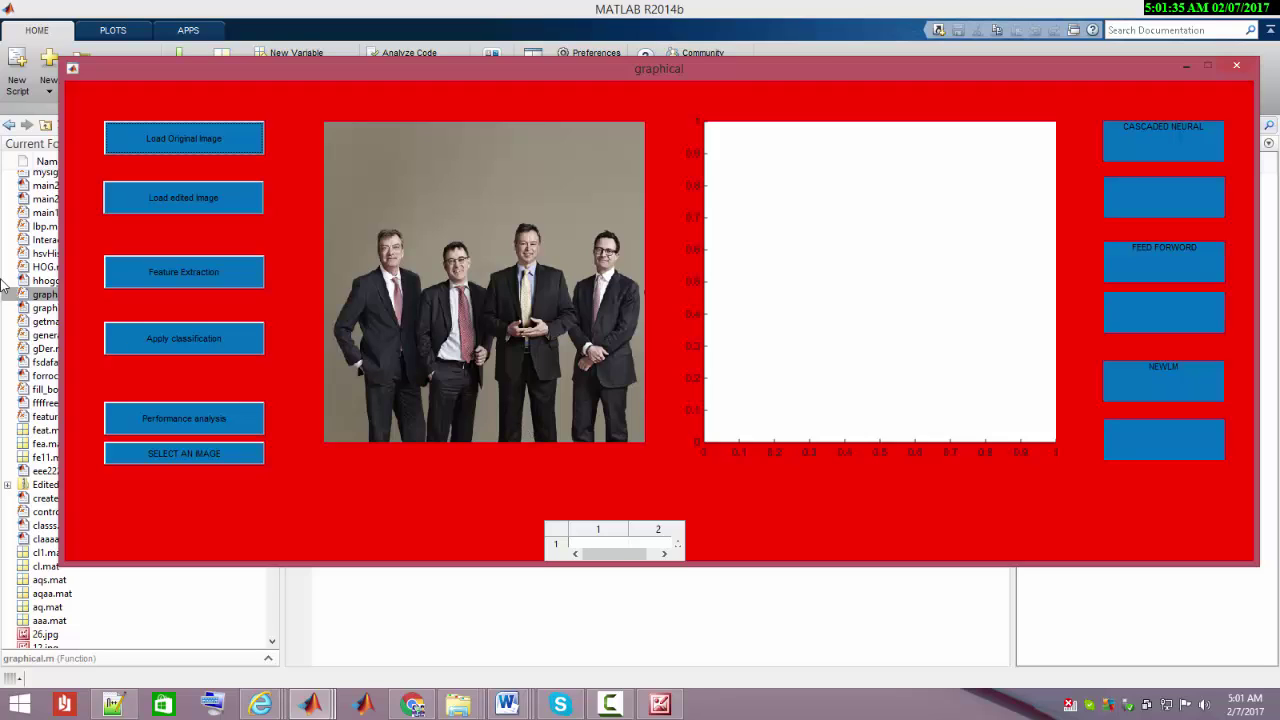
click(173, 197)
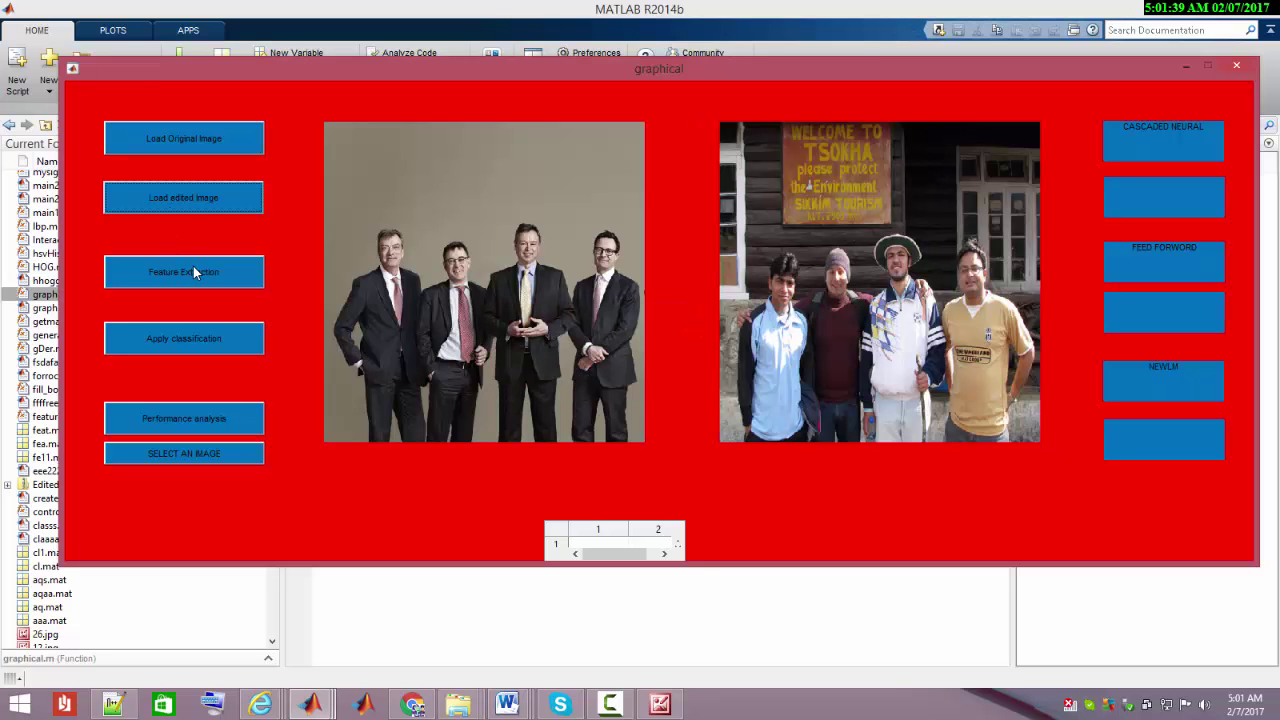
click(193, 266)
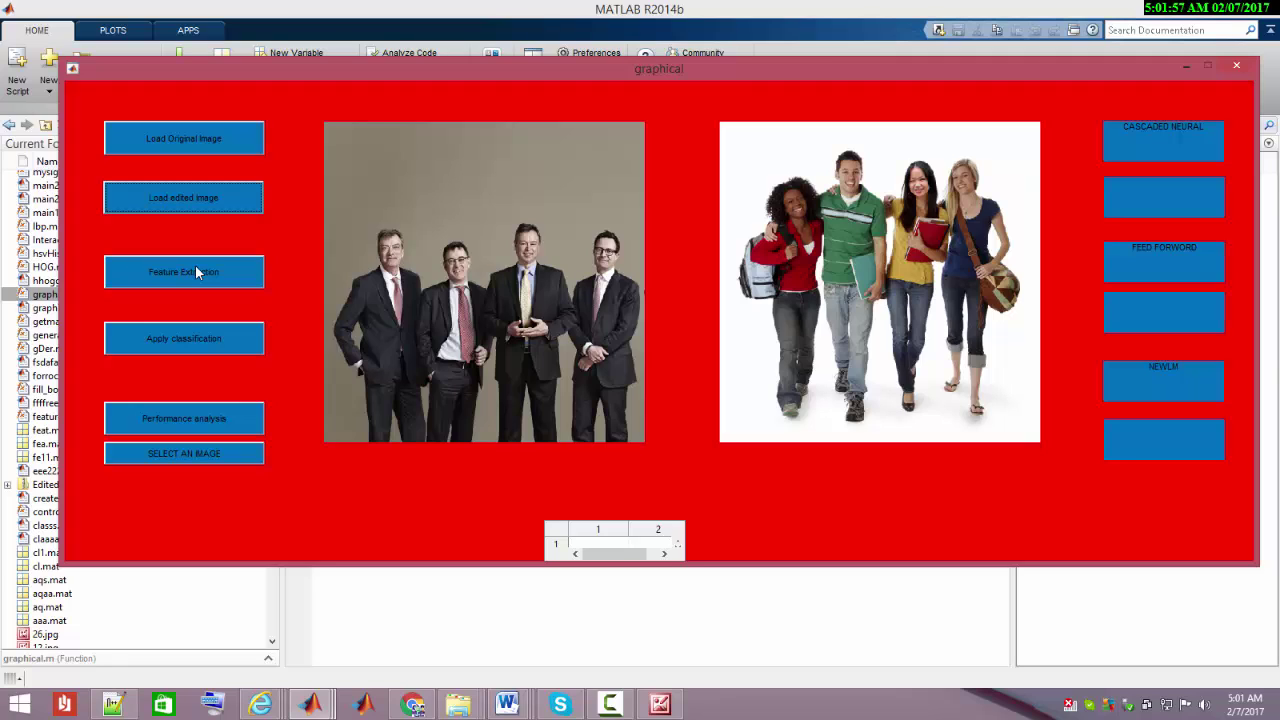
- Run Feature Extraction so the detected faces are boxed and labelled Face
click(196, 268)
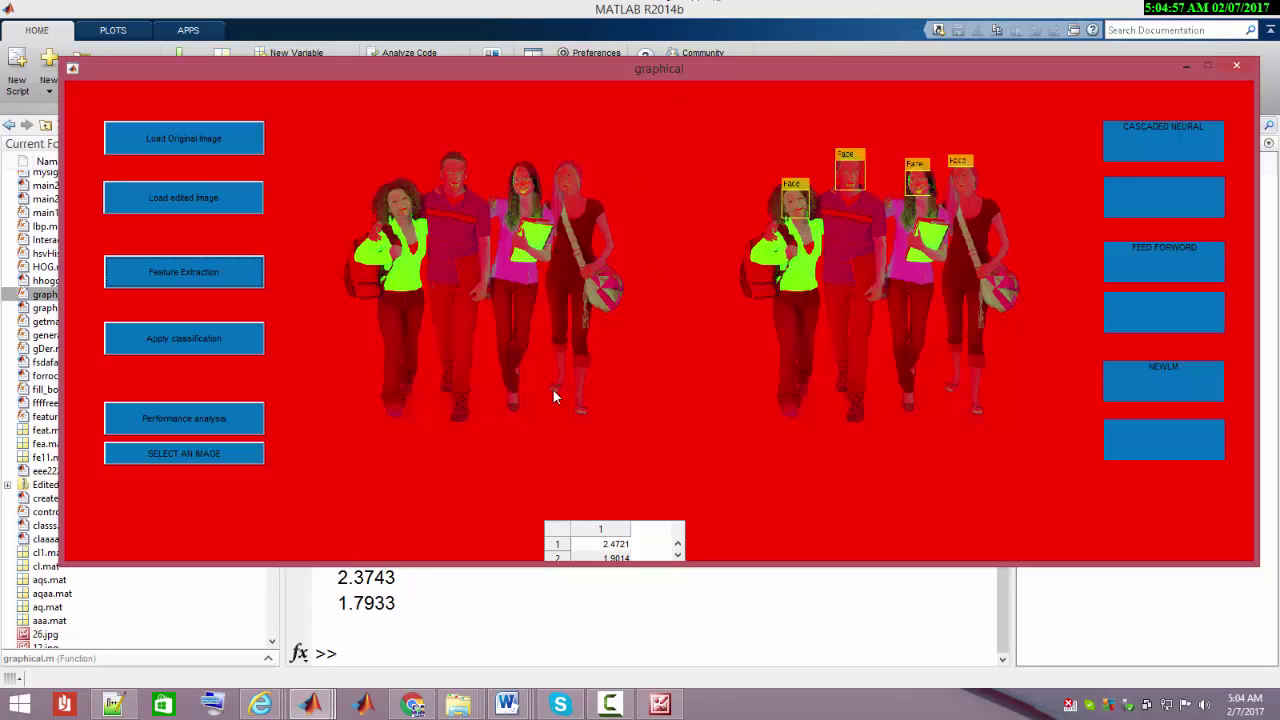
- Apply classification to train the networks, then move aside and close the network diagram windows
click(192, 338)
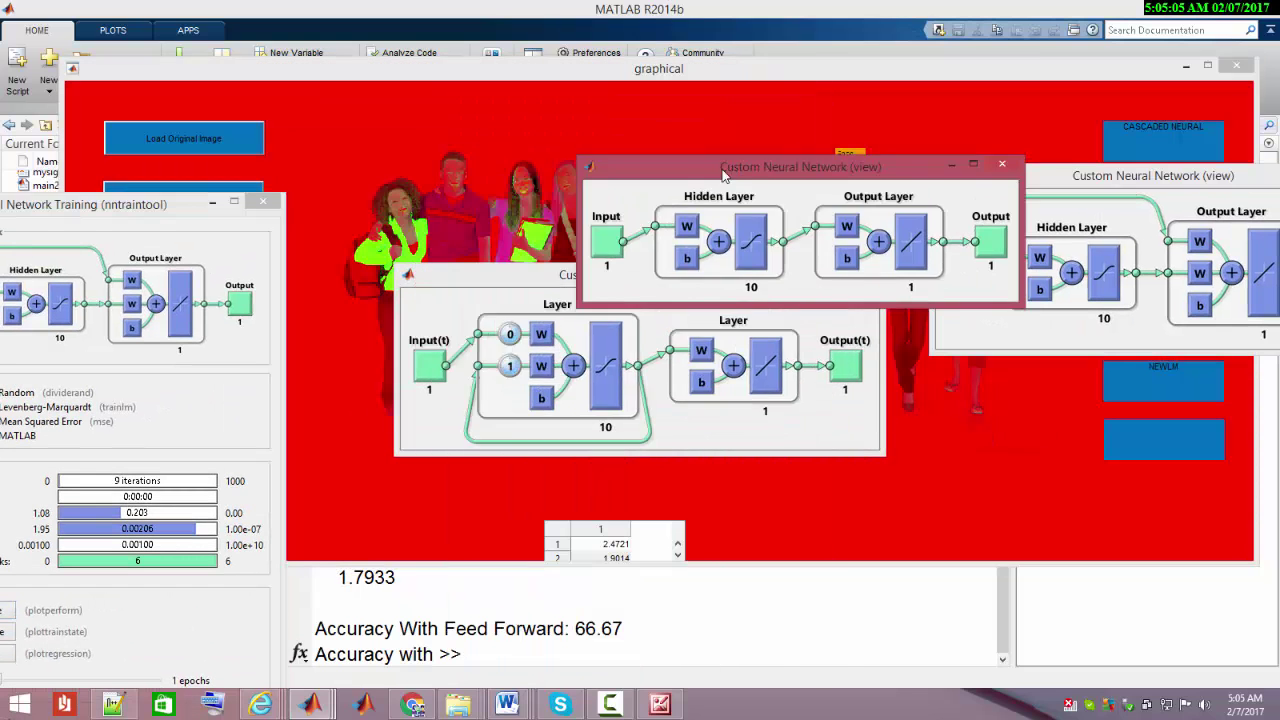
drag(520, 274, 76, 268)
drag(780, 168, 184, 393)
drag(1045, 197, 370, 310)
click(686, 285)
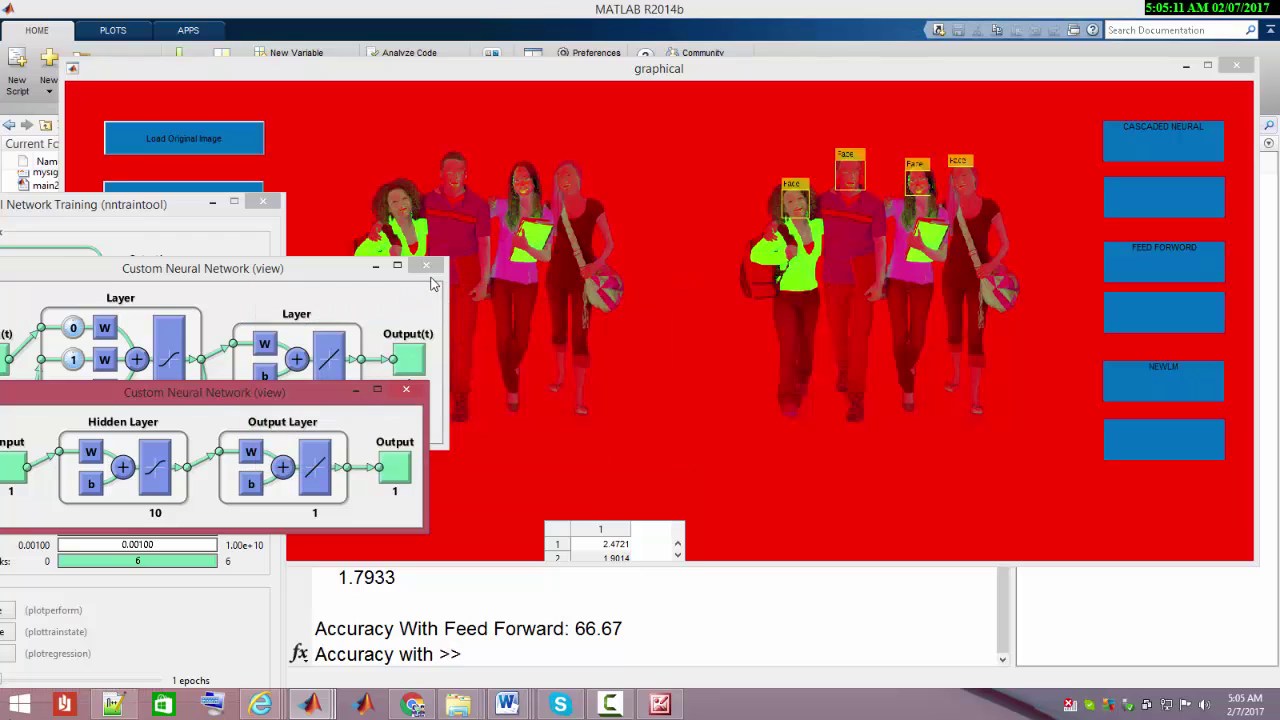
click(404, 390)
- Close the last diagram, view the Regression and Performance plots, then close nntraintool
click(426, 265)
drag(124, 207, 812, 78)
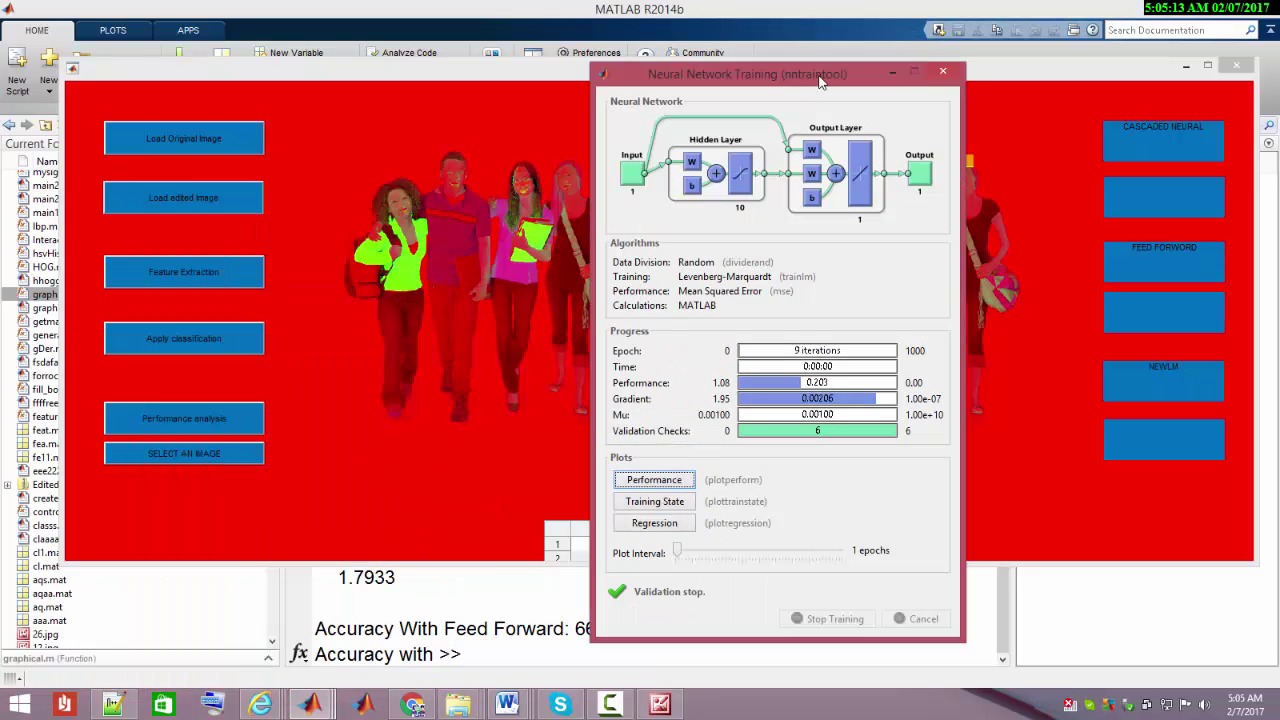
click(656, 526)
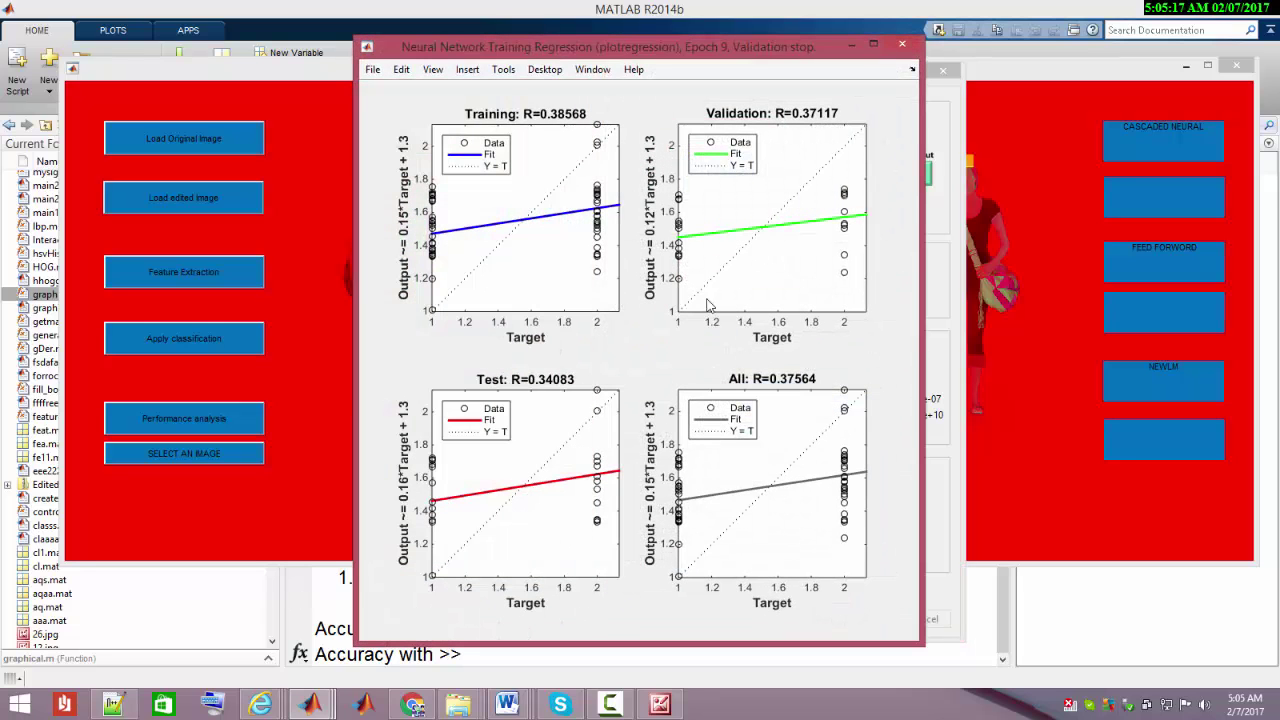
click(903, 45)
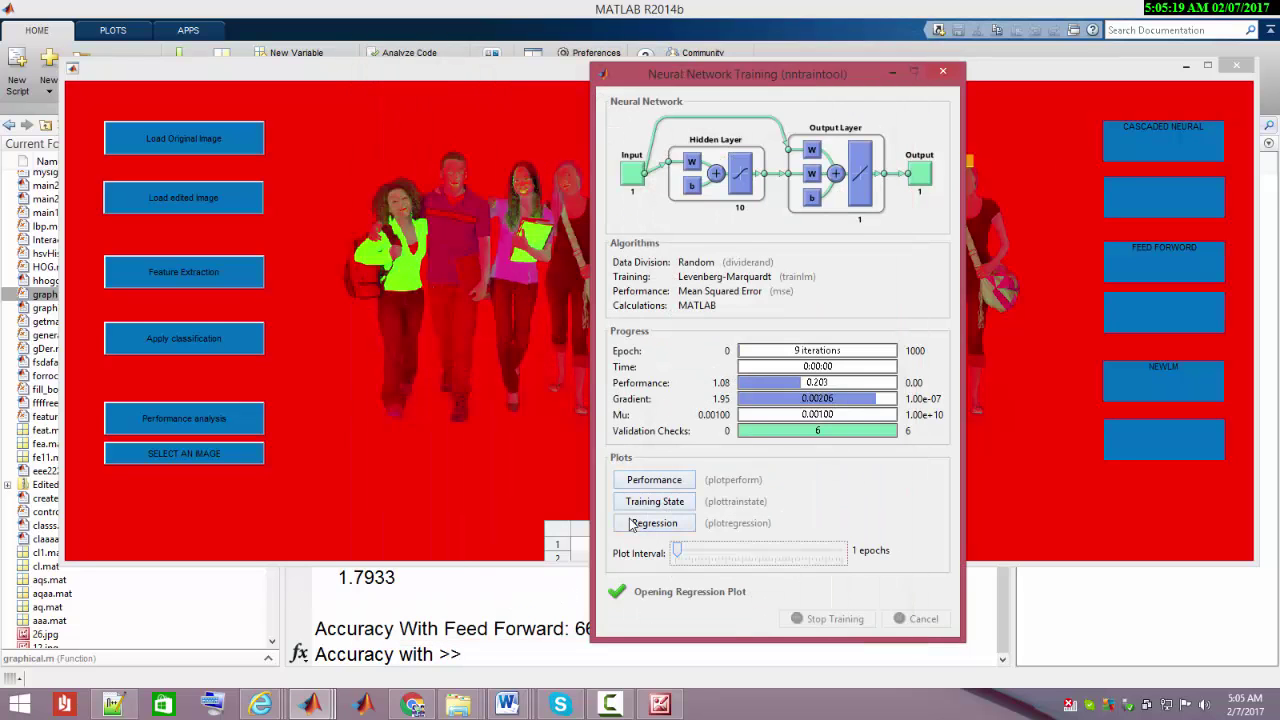
click(654, 479)
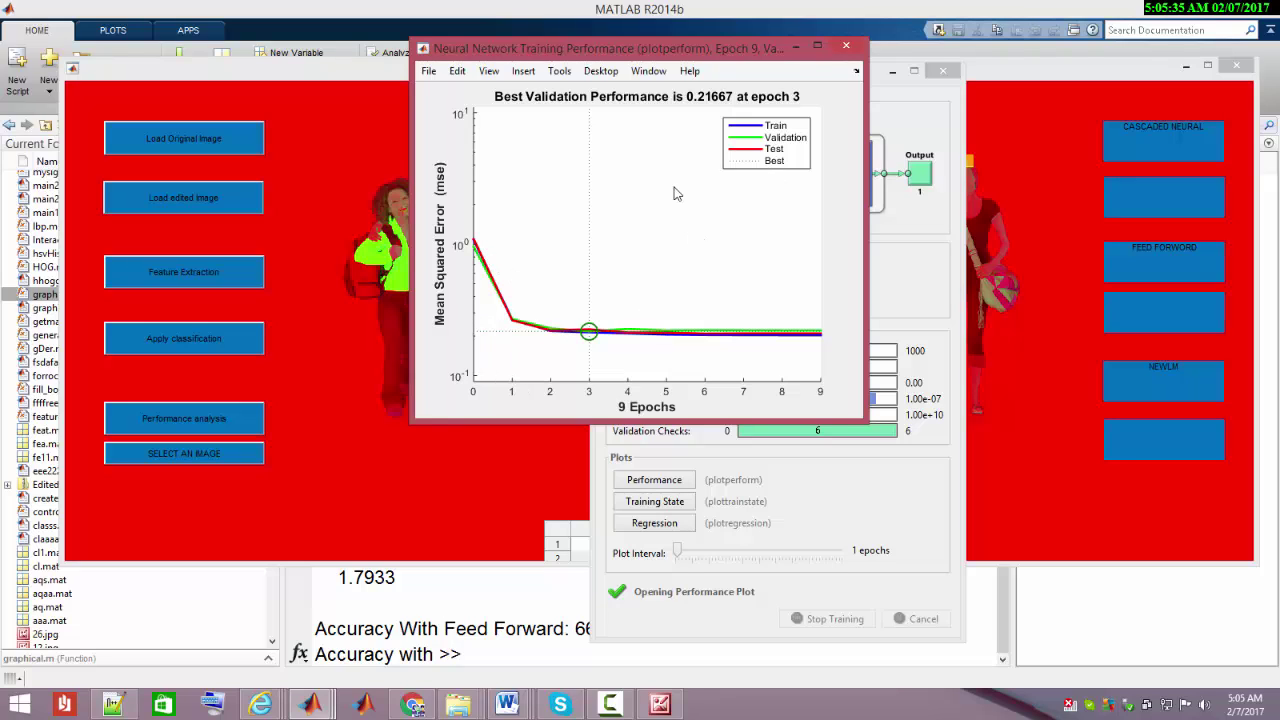
click(848, 47)
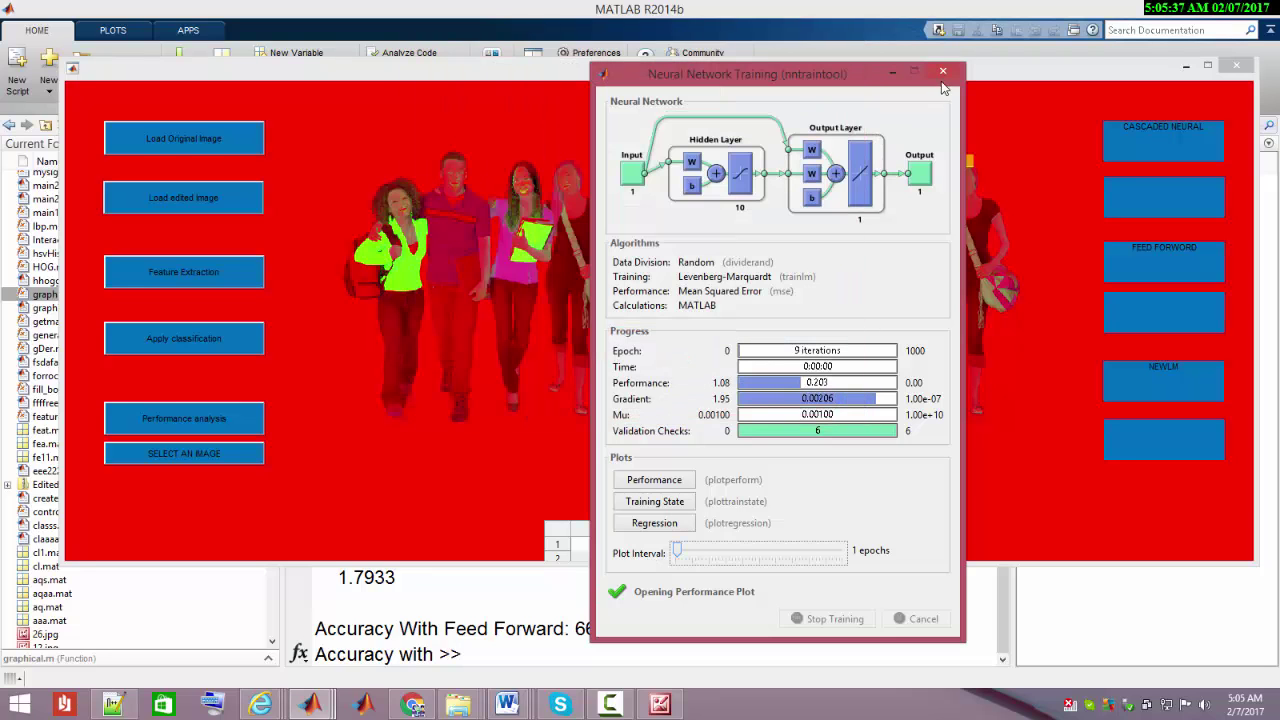
click(942, 70)
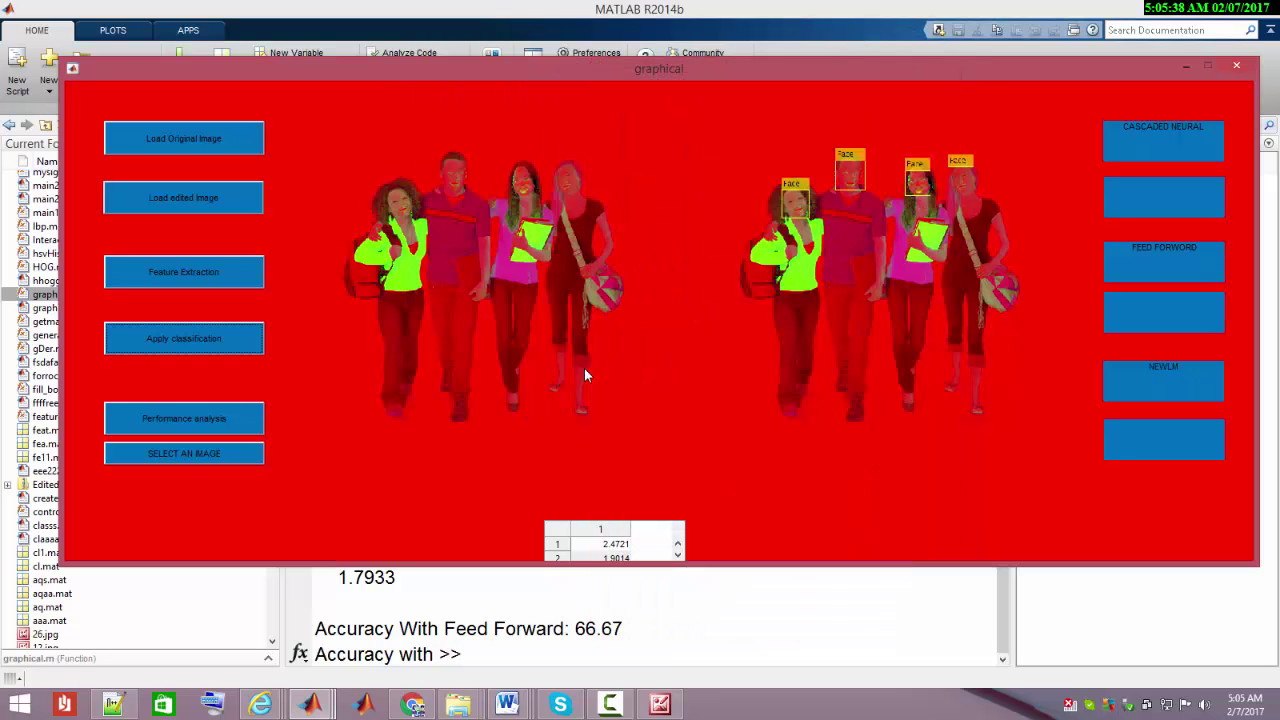
- Run Performance analysis to show accuracies of 66.6667 cascaded, 66.6667 feed-forward and 58 NEWELM
click(182, 419)
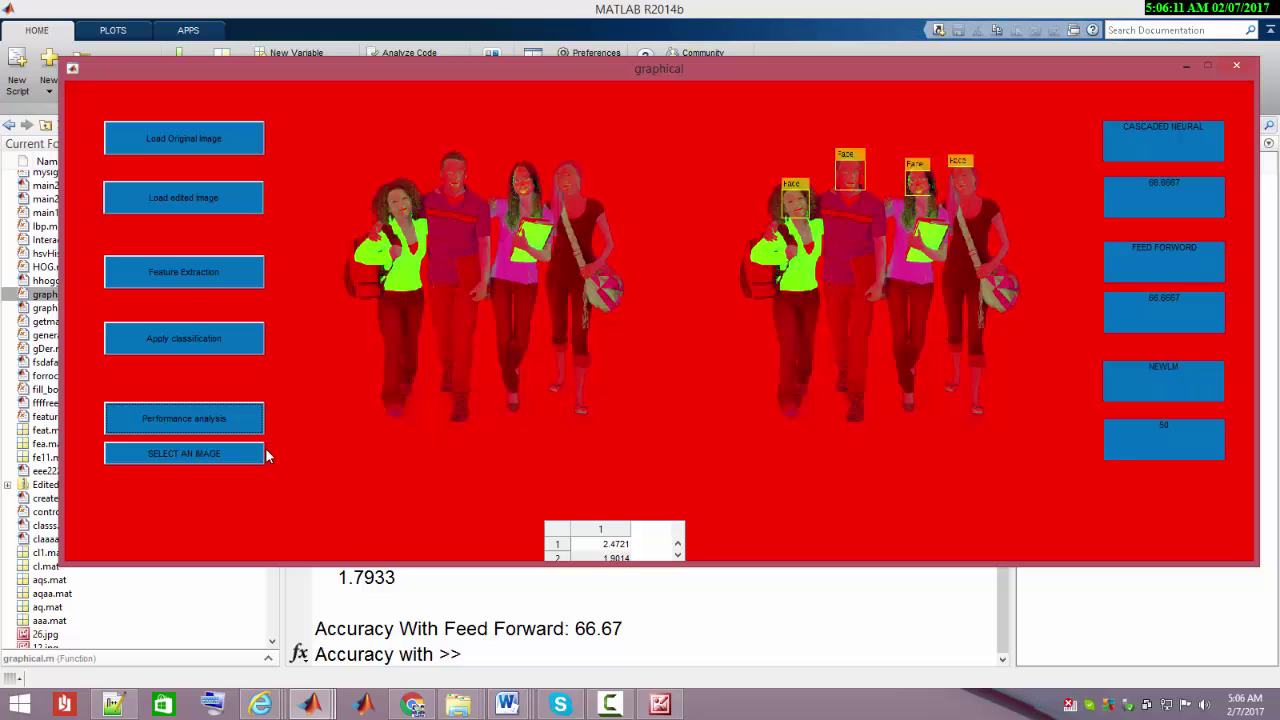
- Classify test image O2.jpg as edited, dismiss the verdict and Figure 1, and minimize the GUI
click(214, 453)
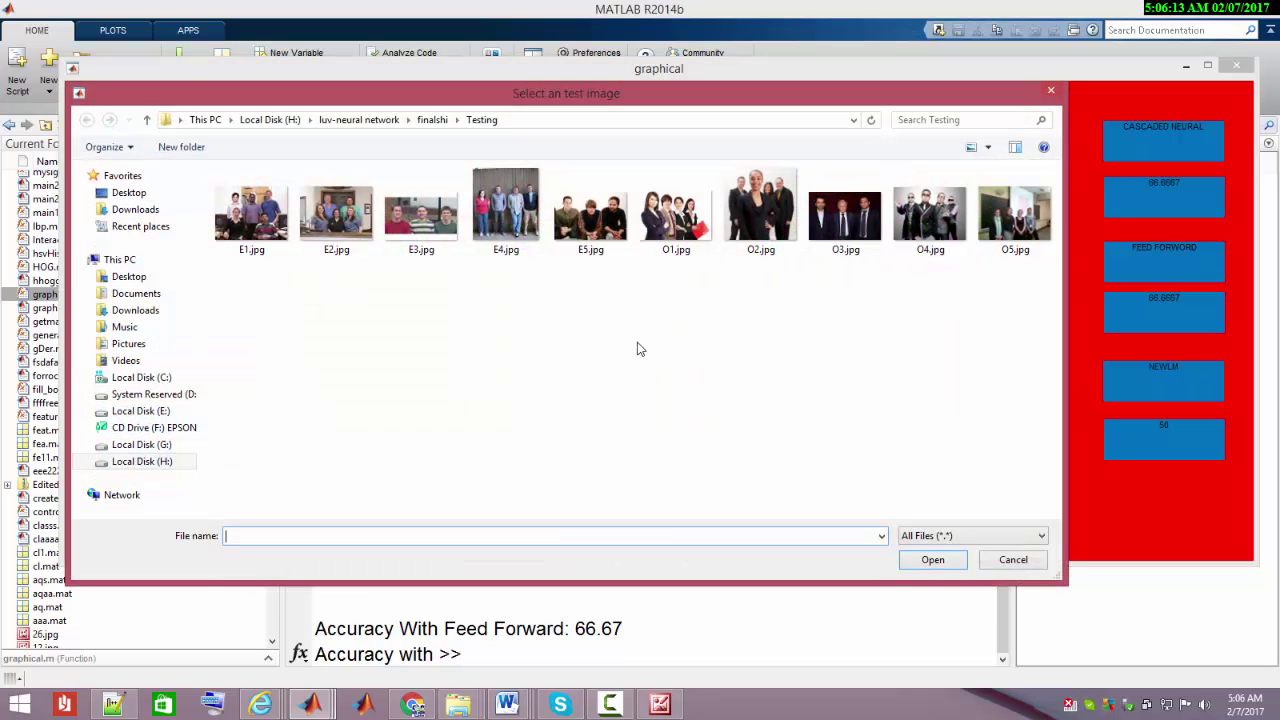
click(745, 235)
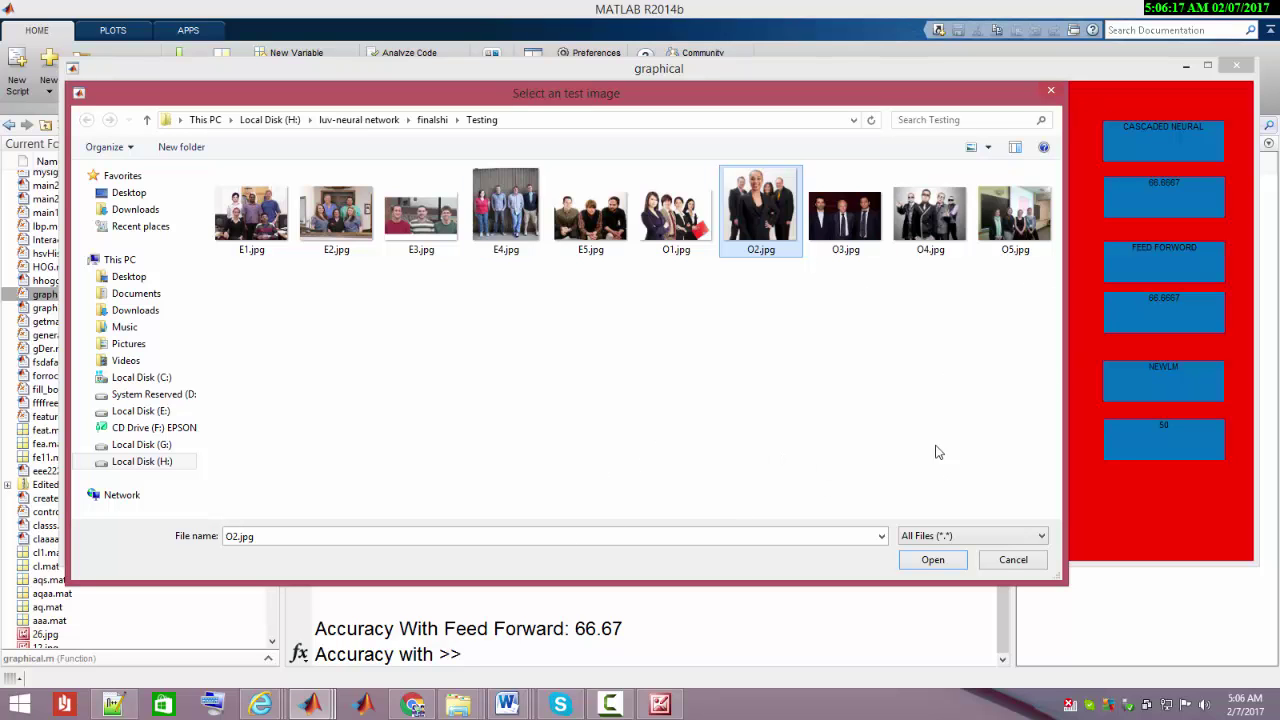
click(940, 562)
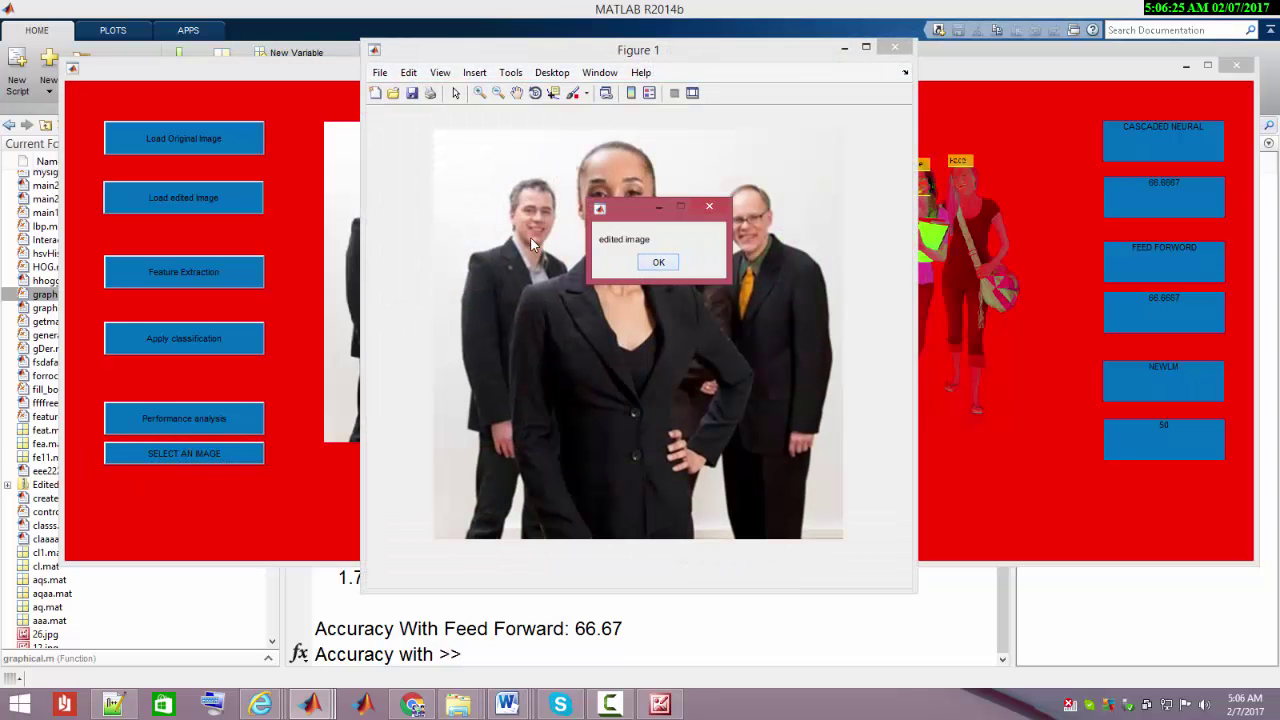
click(659, 264)
click(895, 47)
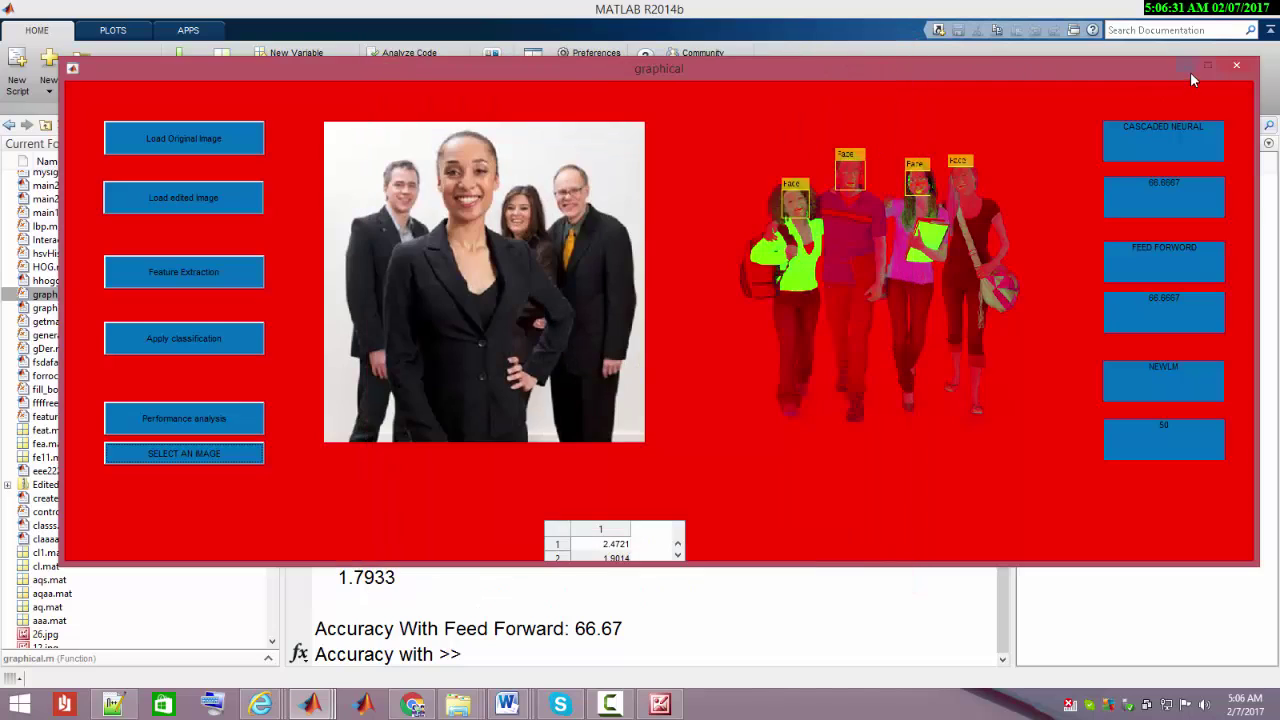
click(1187, 67)
- Bring up New Text Document (4).rtf in Word, scroll through the contact details, and minimize it
mouse_move(503, 705)
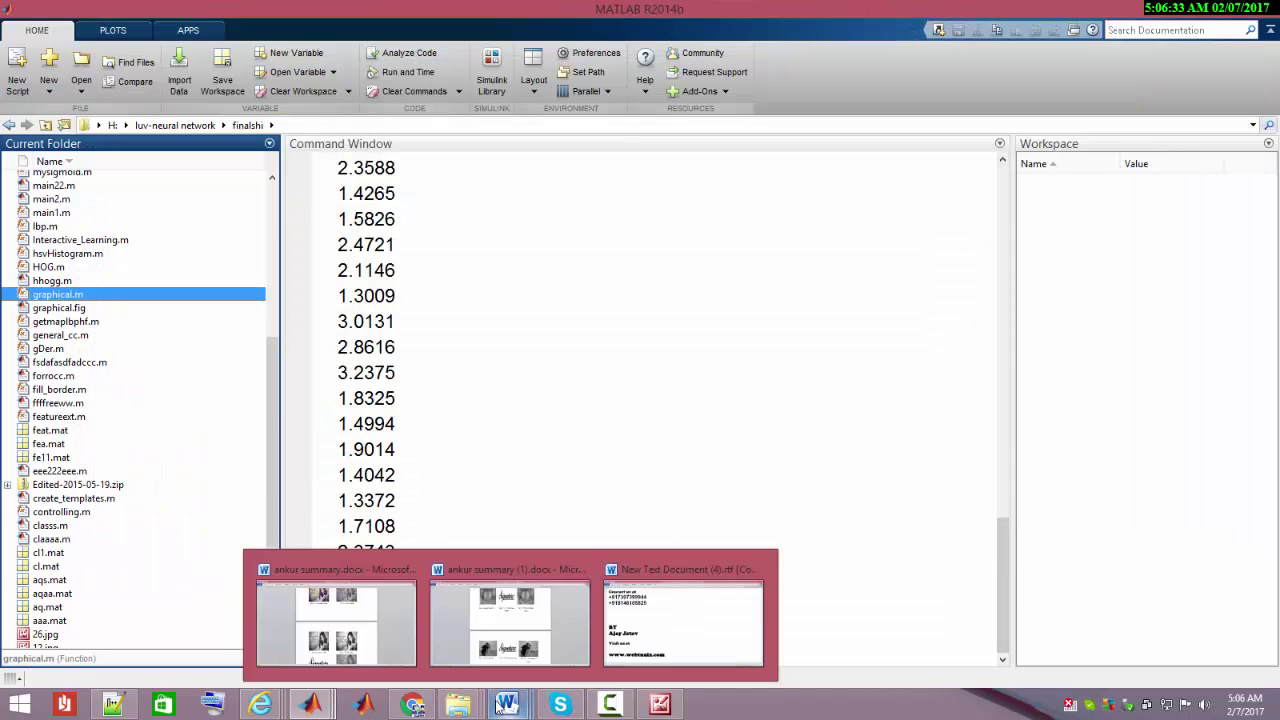
click(683, 618)
scroll(529, 449, up, 3)
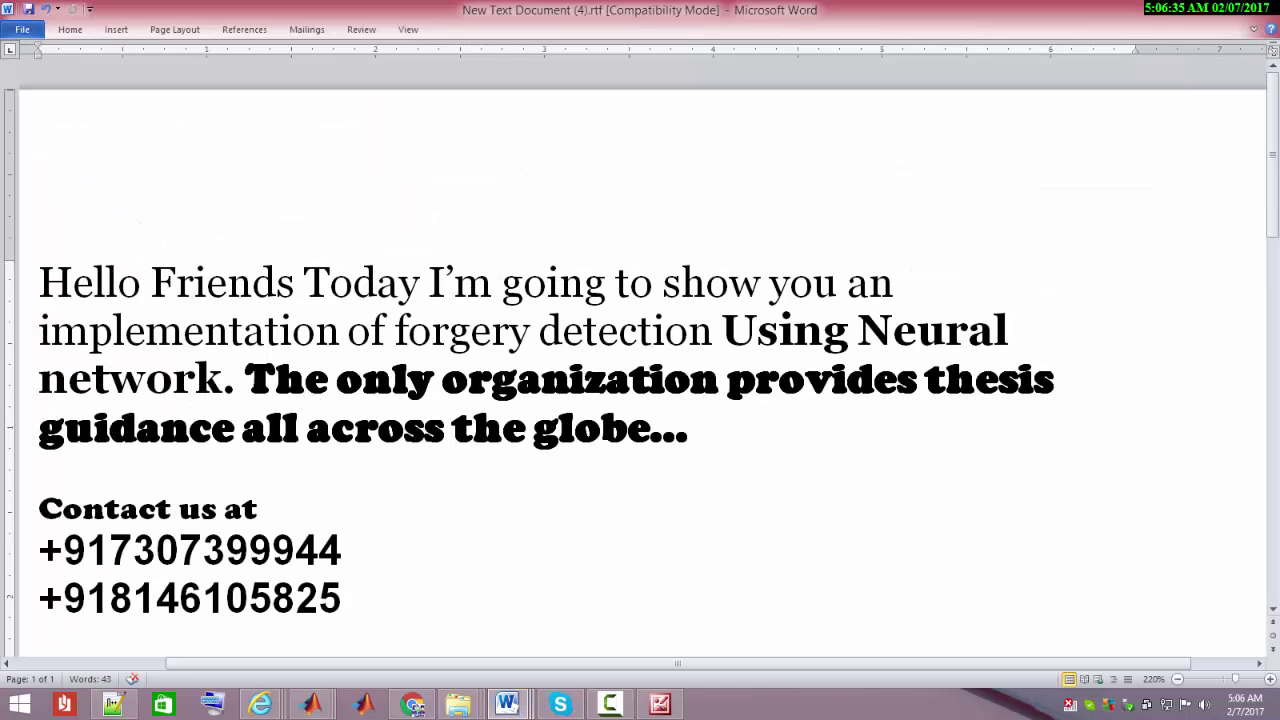
scroll(380, 448, down, 4)
scroll(337, 449, up, 3)
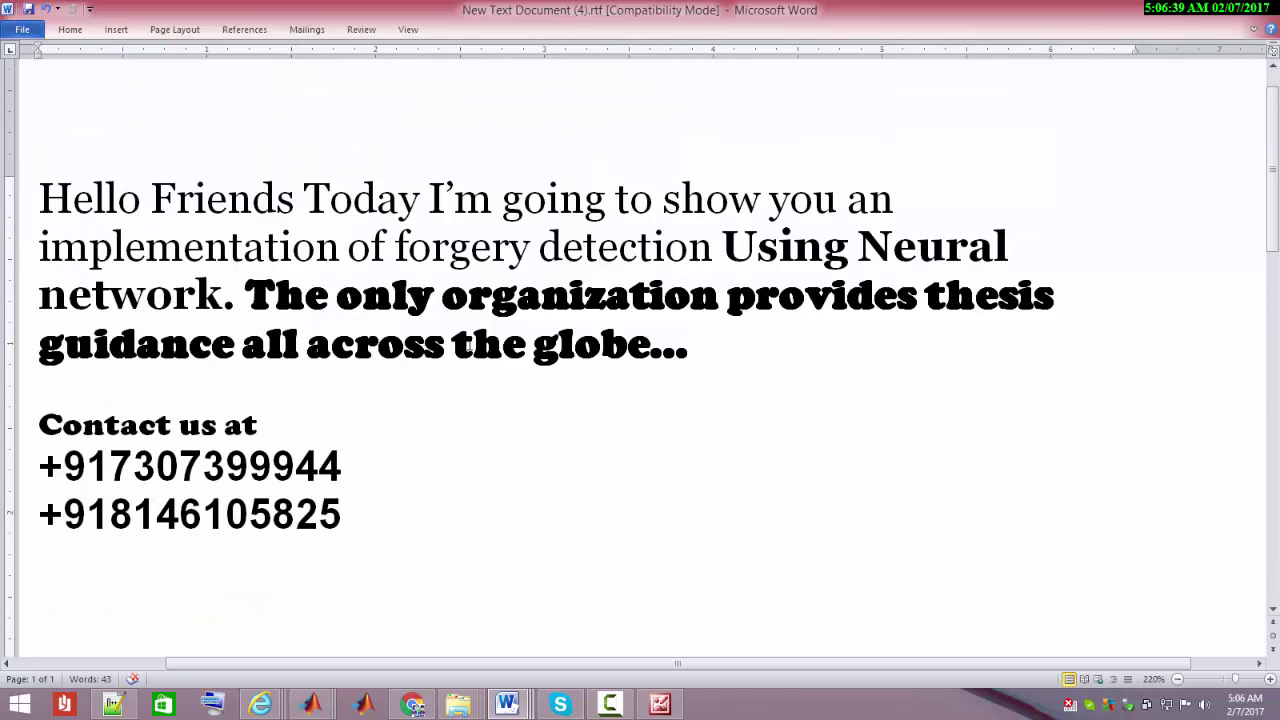
scroll(515, 372, down, 1)
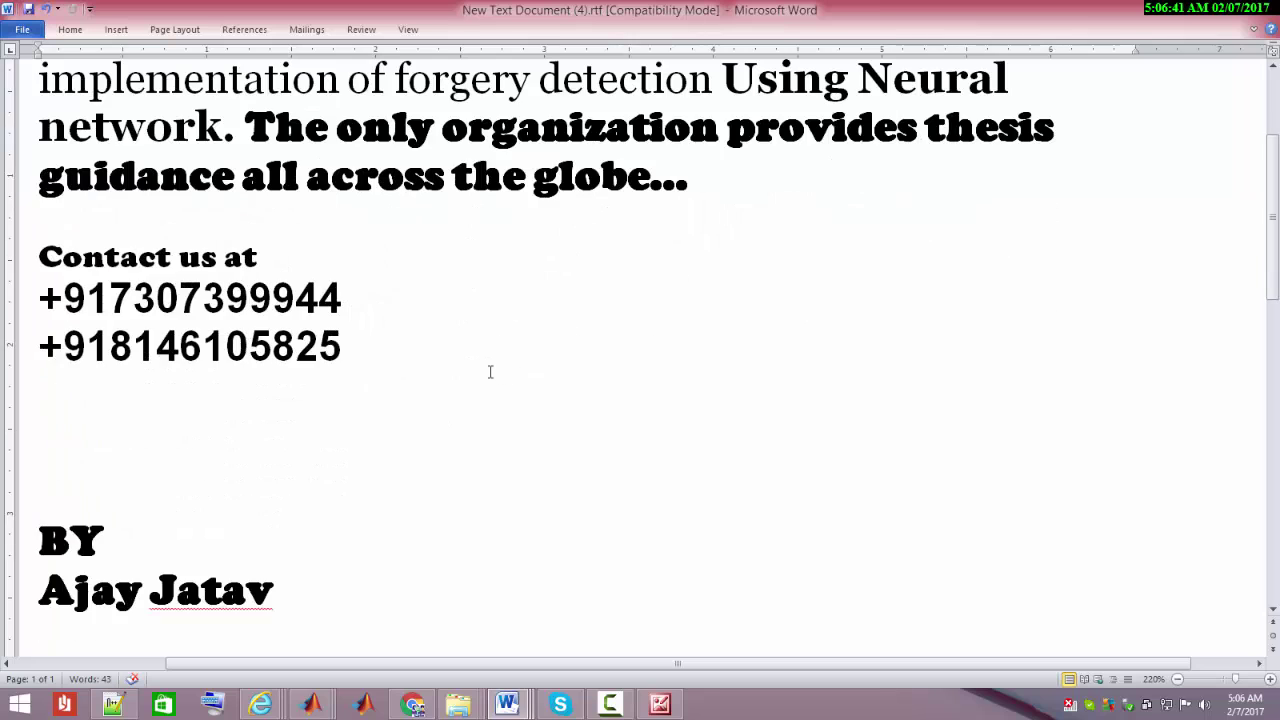
scroll(376, 348, down, 4)
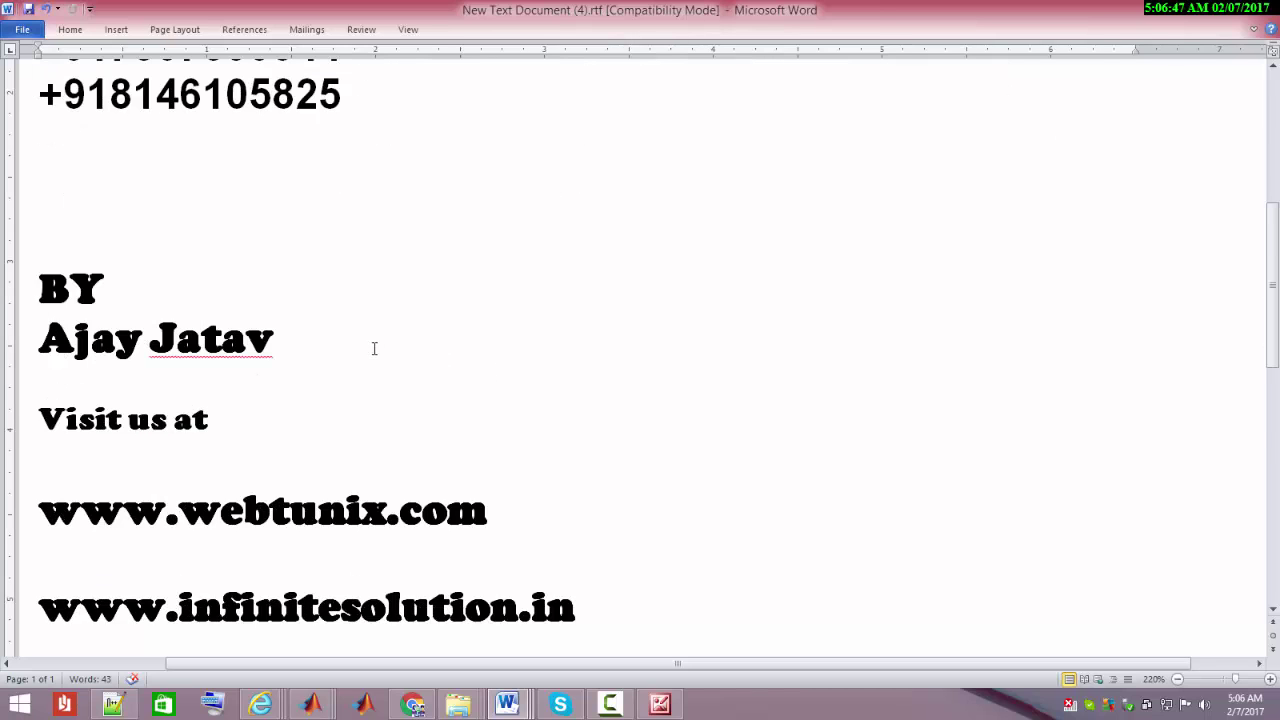
scroll(374, 348, up, 3)
scroll(374, 348, up, 1)
scroll(374, 348, up, 3)
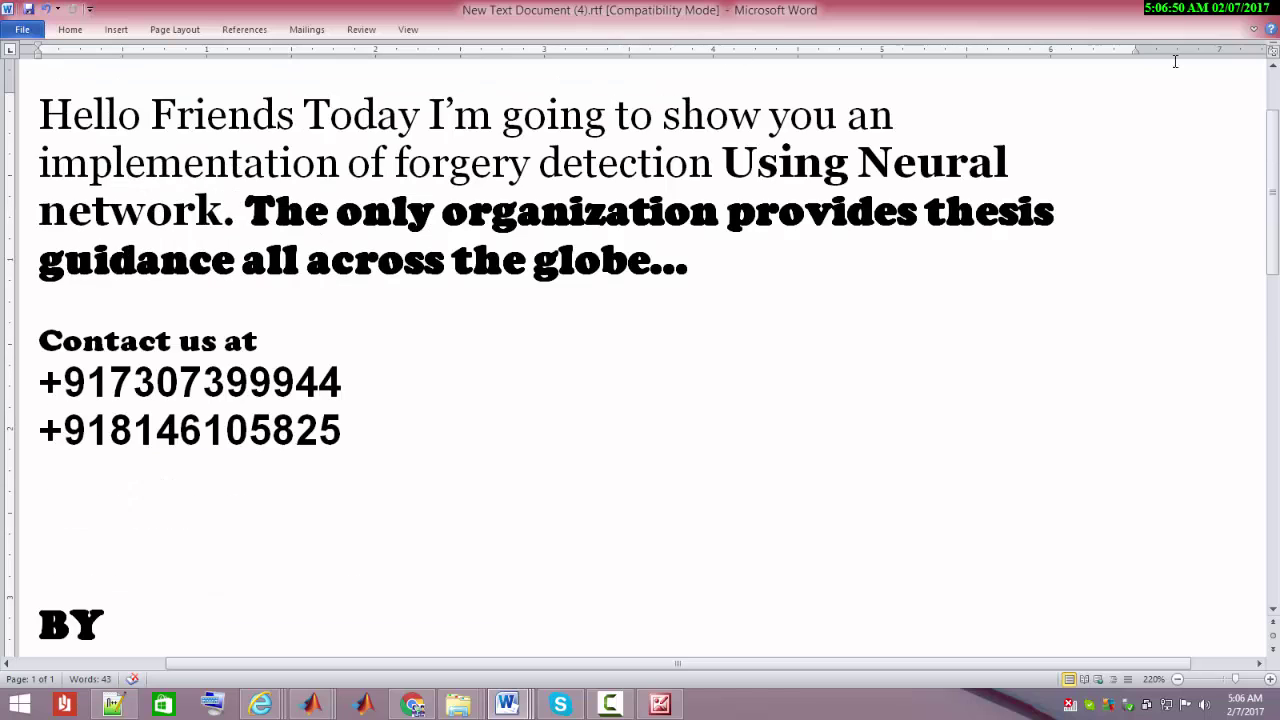
click(1207, 15)
- Restore the graphical forgery-detection window from the MATLAB taskbar preview
mouse_move(310, 704)
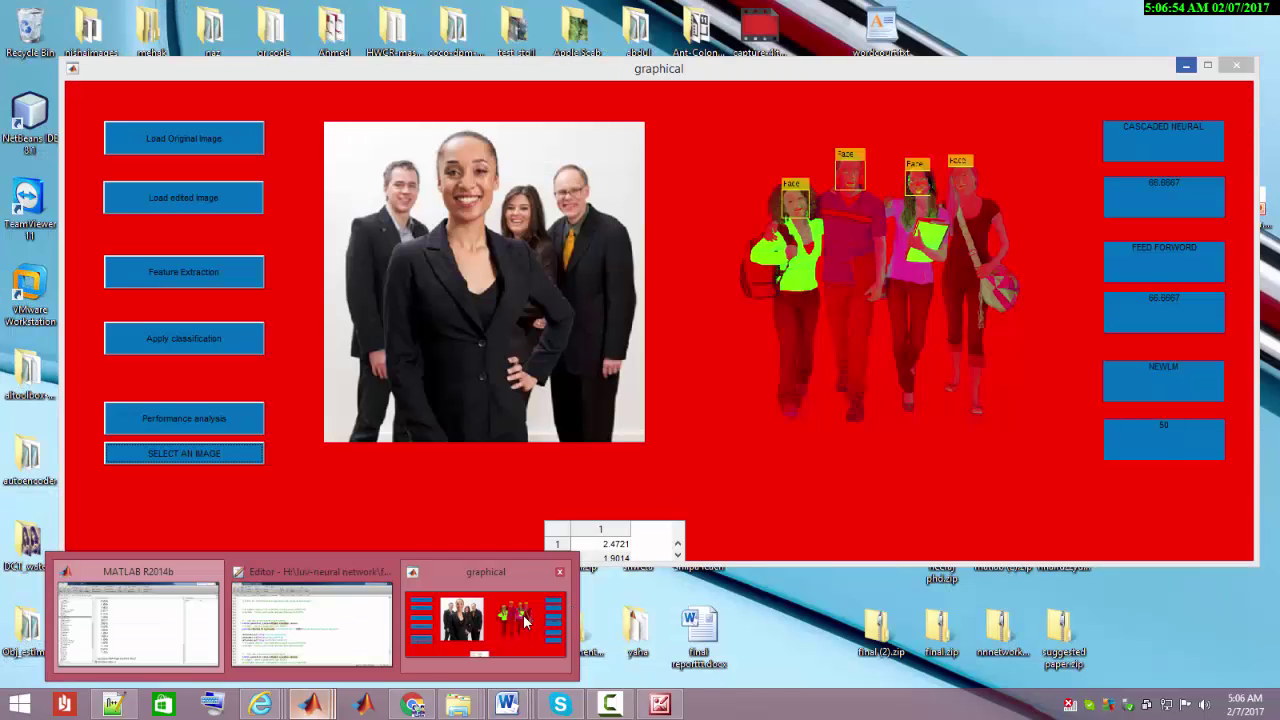
click(523, 614)
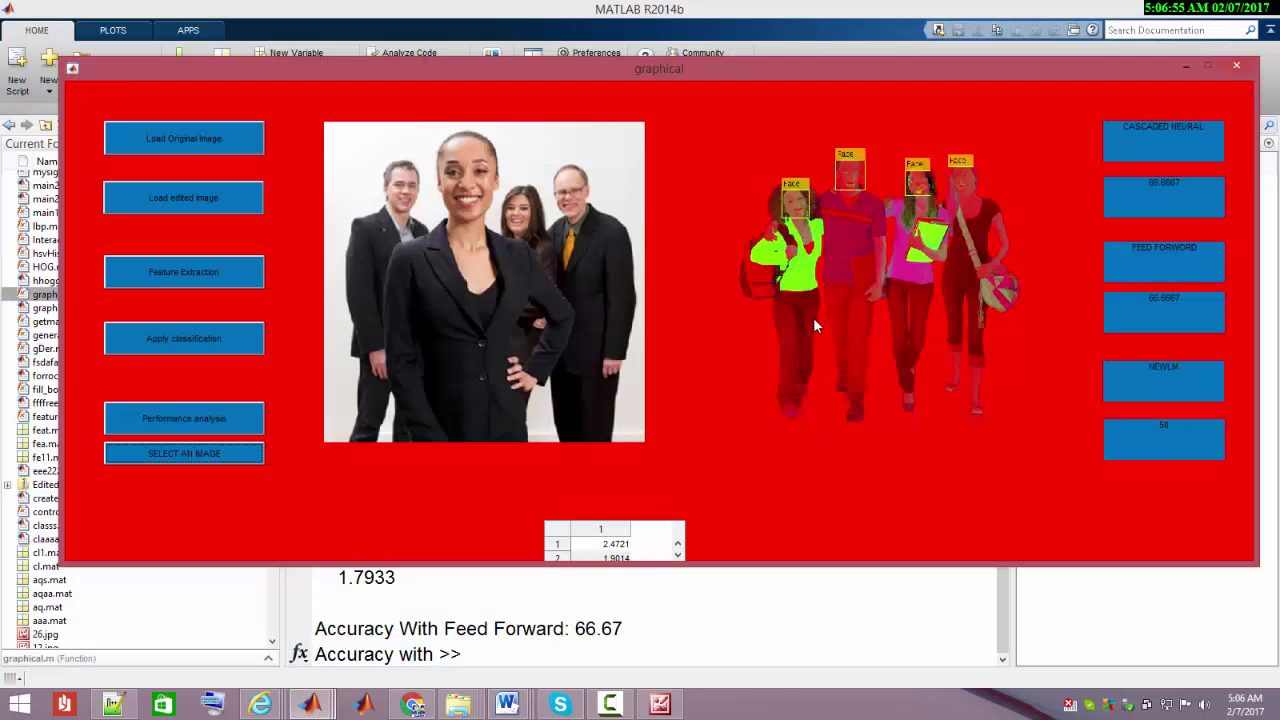